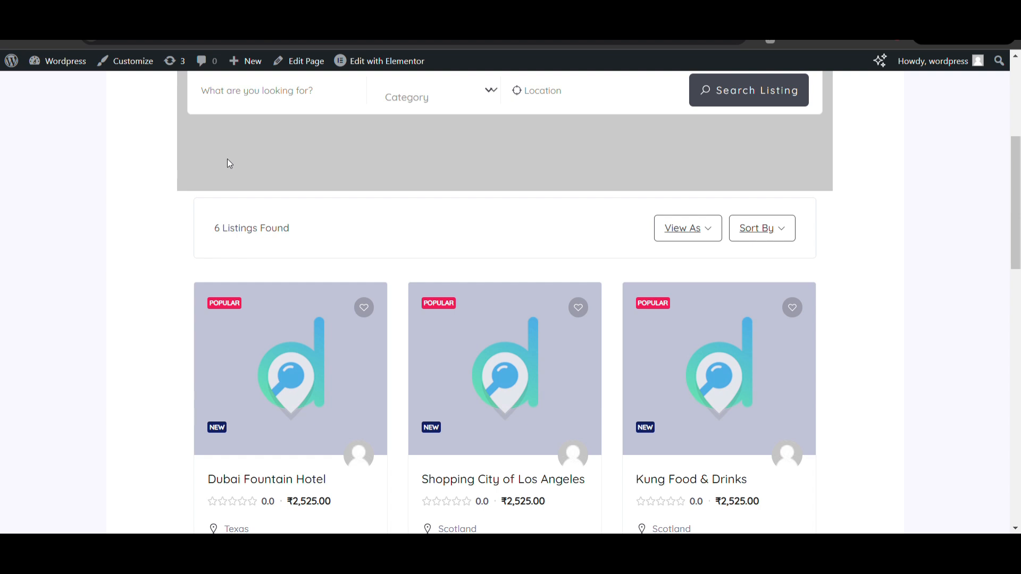
Go to the page for adding new plugins and search it for "Directorist".
{"action": "scroll", "coordinate": [230, 164], "scroll_direction": "up", "scroll_amount": 2}
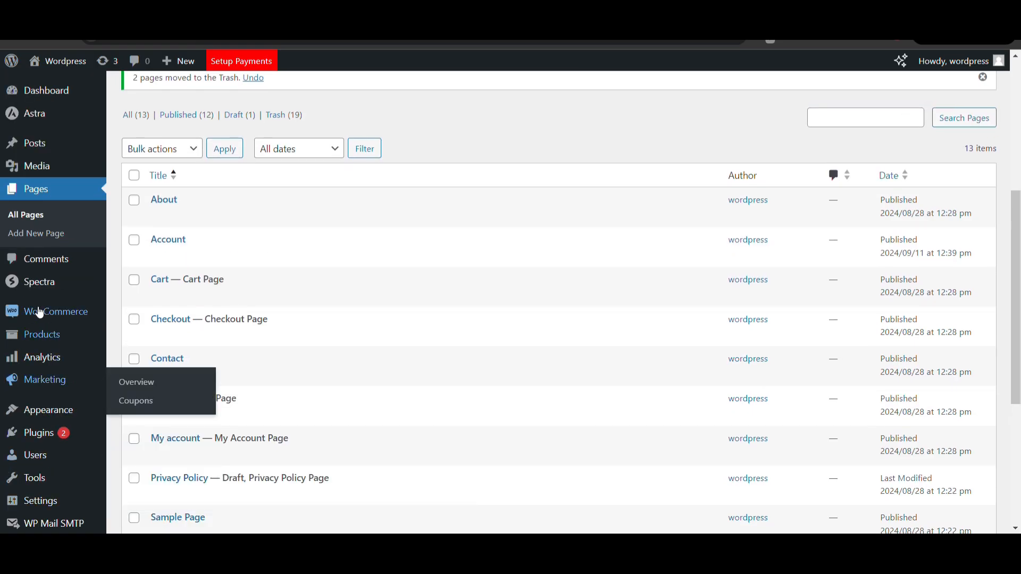
{"action": "scroll", "coordinate": [42, 351], "scroll_direction": "down", "scroll_amount": 5}
{"action": "scroll", "coordinate": [47, 414], "scroll_direction": "down", "scroll_amount": 1}
{"action": "mouse_move", "coordinate": [47, 415]}
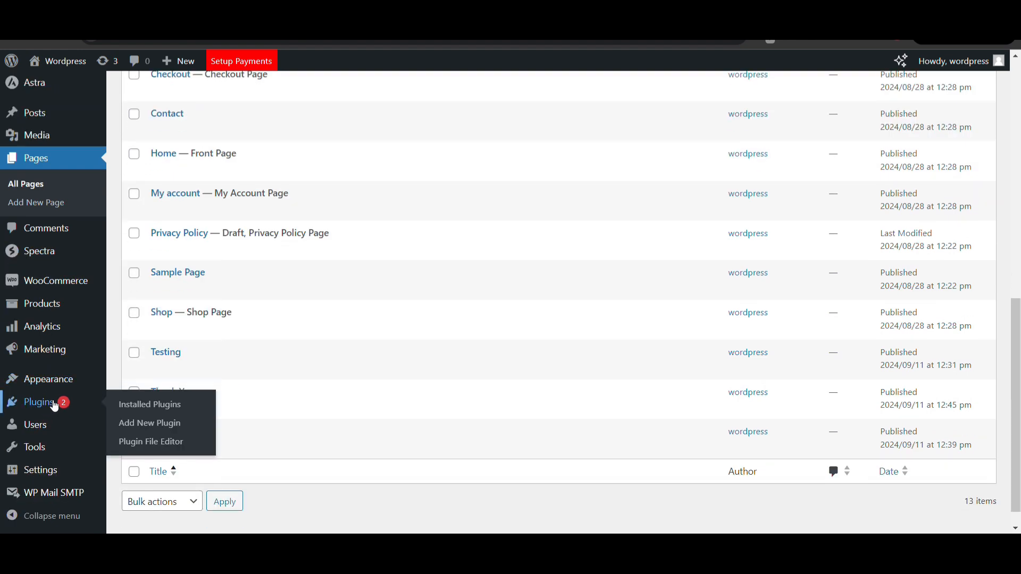
{"action": "left_click", "coordinate": [160, 424]}
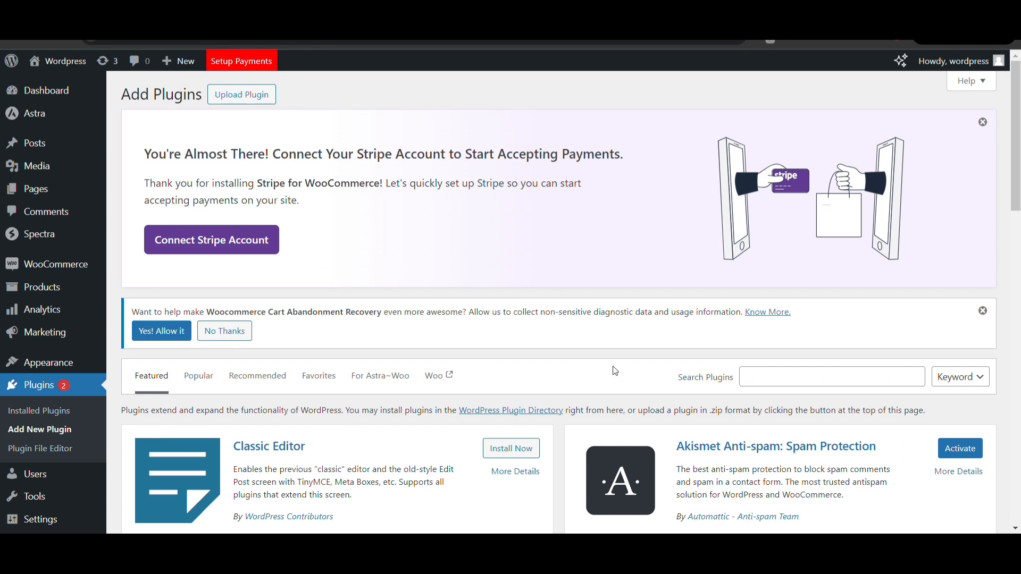
{"action": "left_click", "coordinate": [803, 375]}
{"action": "type", "text": "Directorist"}
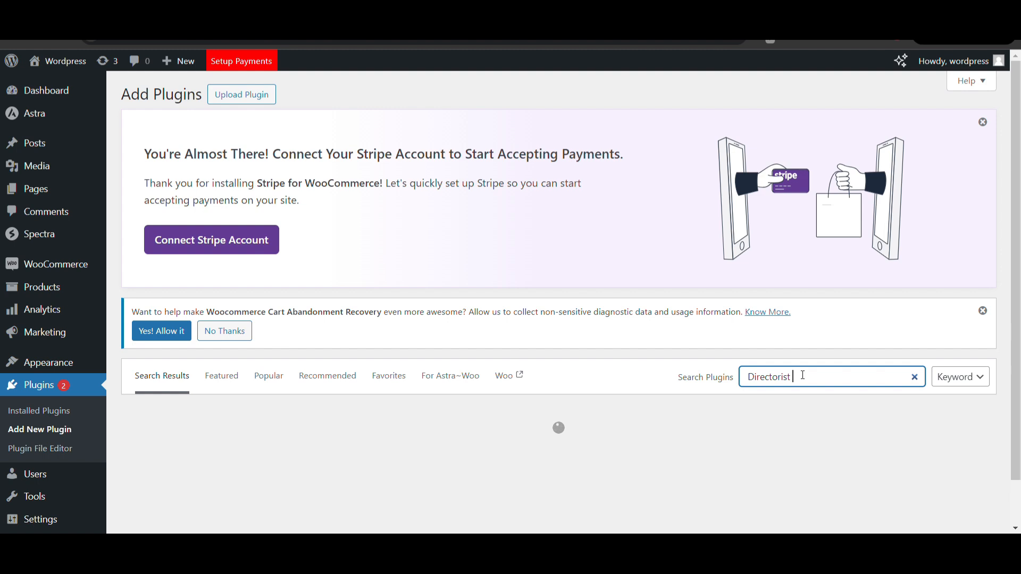
Install and activate the "Directorist – WordPress Business Directory Plugin with Classified Ads Listings" plugin.
{"action": "scroll", "coordinate": [763, 364], "scroll_direction": "down", "scroll_amount": 3}
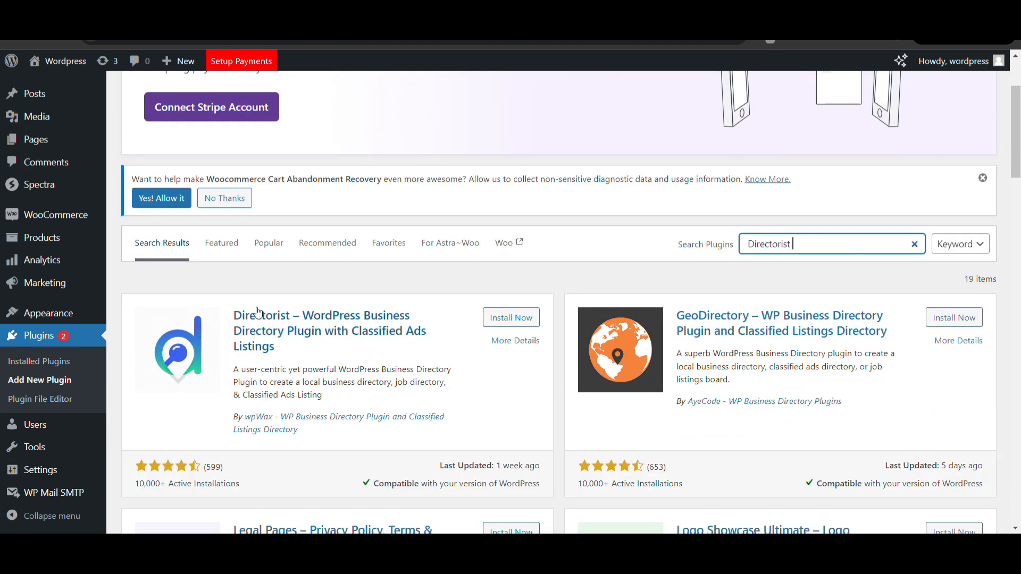
{"action": "left_click", "coordinate": [531, 317]}
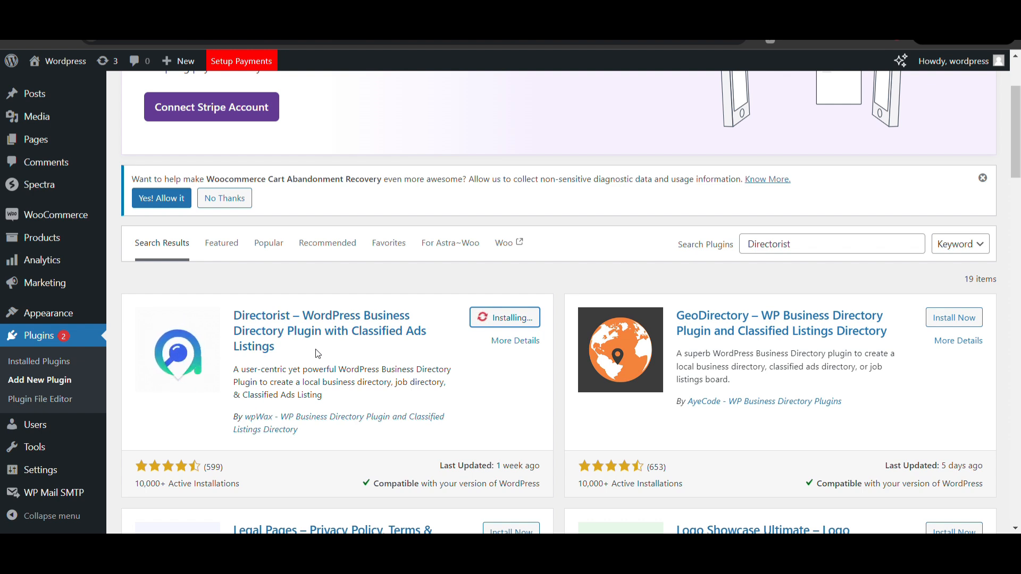
{"action": "scroll", "coordinate": [319, 354], "scroll_direction": "down", "scroll_amount": 1}
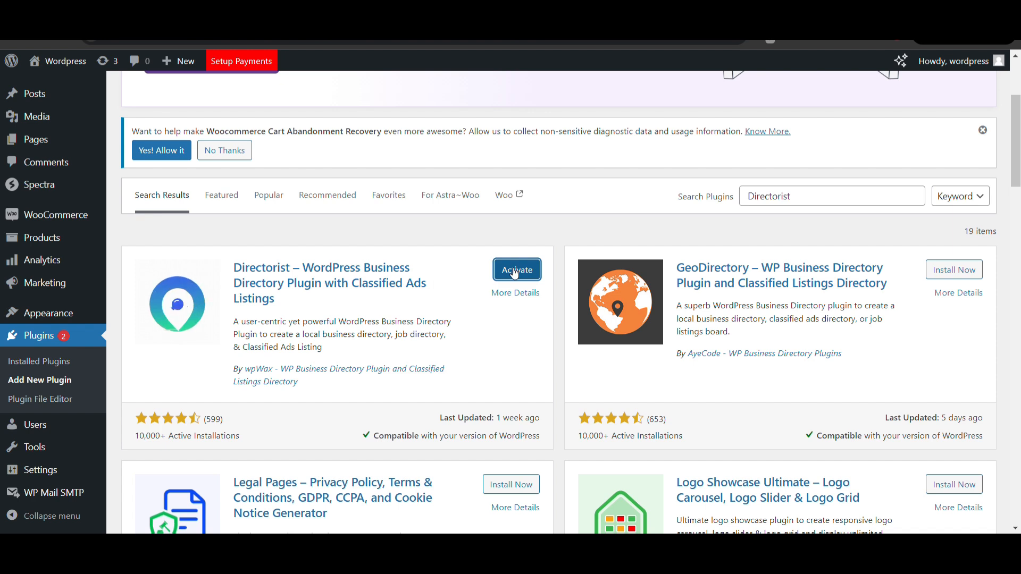
{"action": "scroll", "coordinate": [396, 334], "scroll_direction": "down", "scroll_amount": 1}
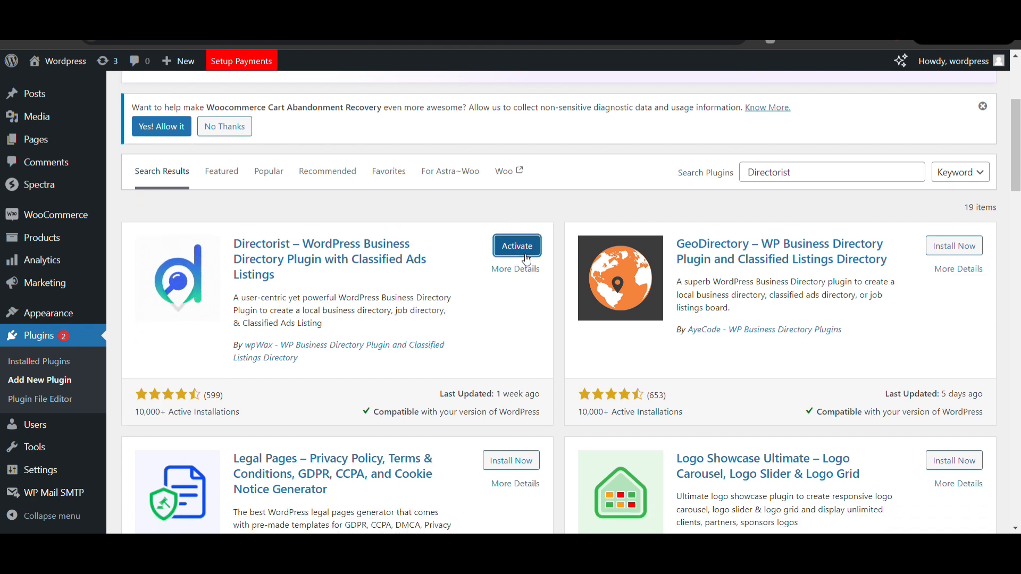
{"action": "scroll", "coordinate": [407, 319], "scroll_direction": "down", "scroll_amount": 3}
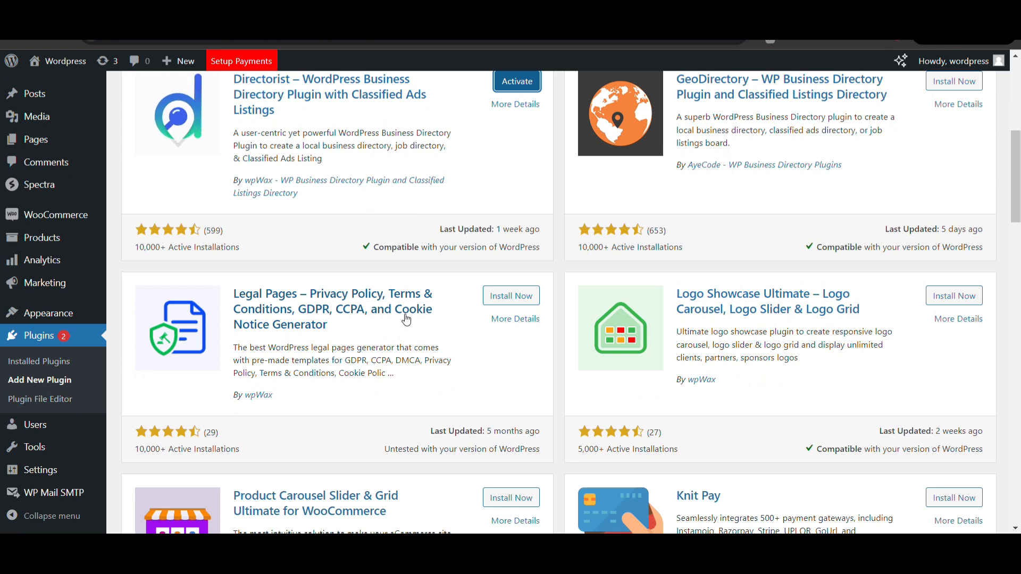
{"action": "scroll", "coordinate": [407, 319], "scroll_direction": "up", "scroll_amount": 3}
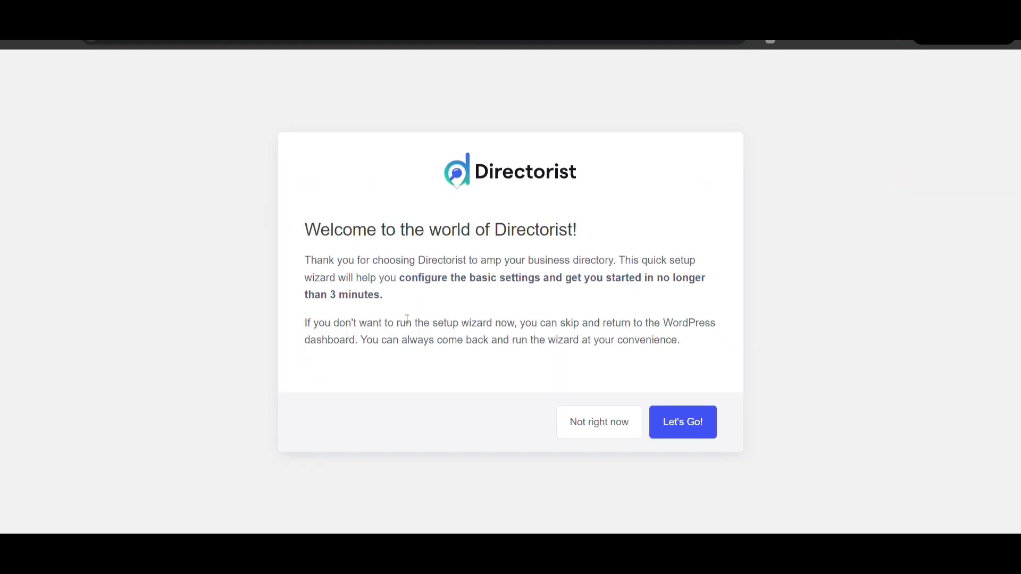
Start the Directorist setup wizard and accept the default selection of recommended pages.
{"action": "left_click", "coordinate": [706, 436]}
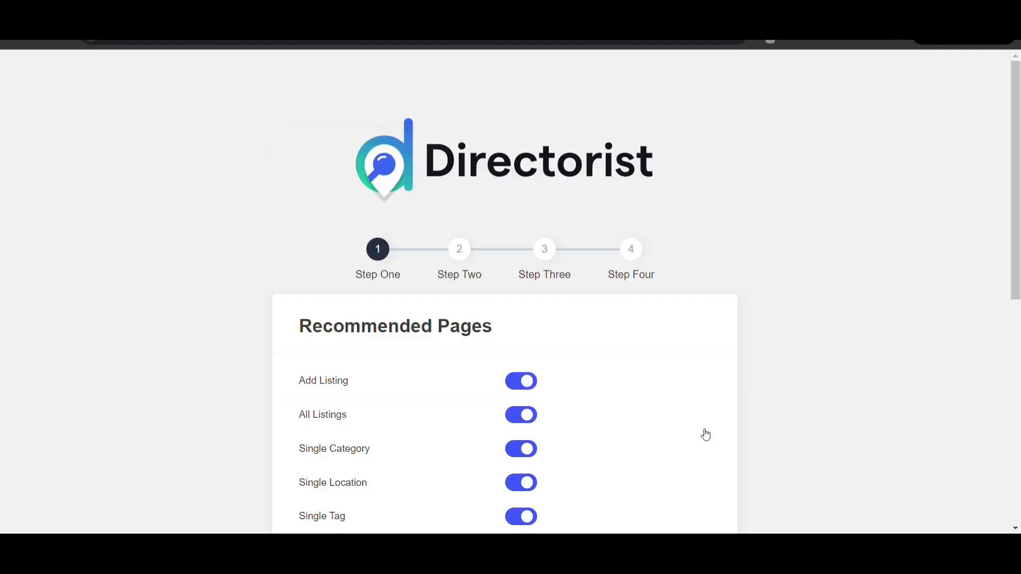
{"action": "scroll", "coordinate": [706, 436], "scroll_direction": "down", "scroll_amount": 4}
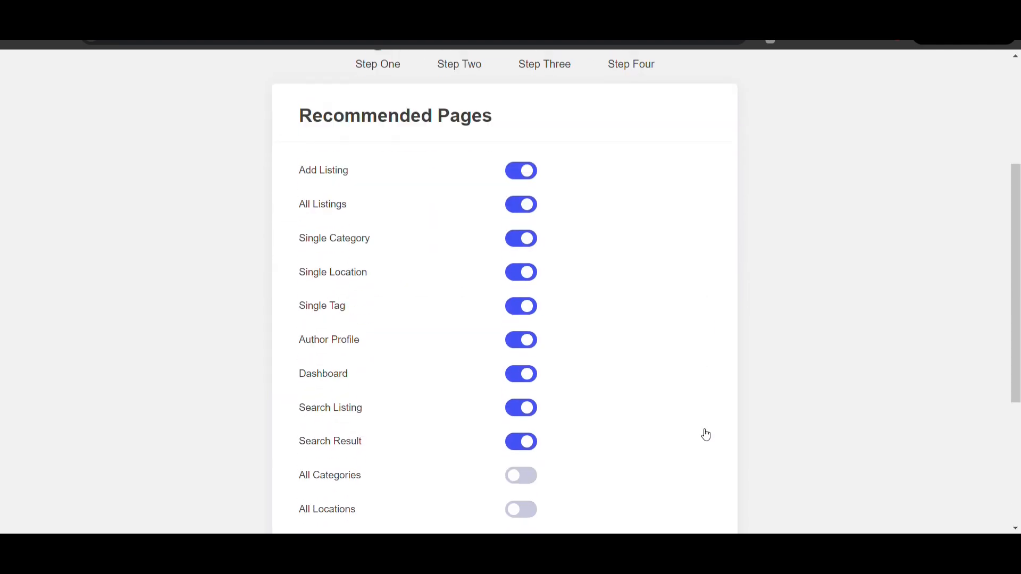
{"action": "scroll", "coordinate": [659, 347], "scroll_direction": "down", "scroll_amount": 2}
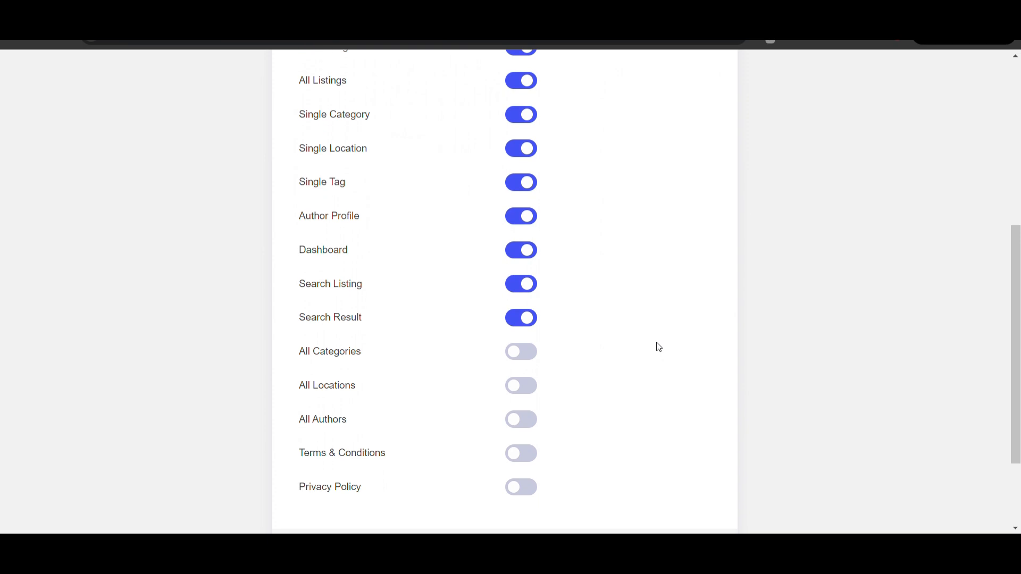
{"action": "scroll", "coordinate": [659, 347], "scroll_direction": "up", "scroll_amount": 6}
{"action": "scroll", "coordinate": [660, 347], "scroll_direction": "down", "scroll_amount": 7}
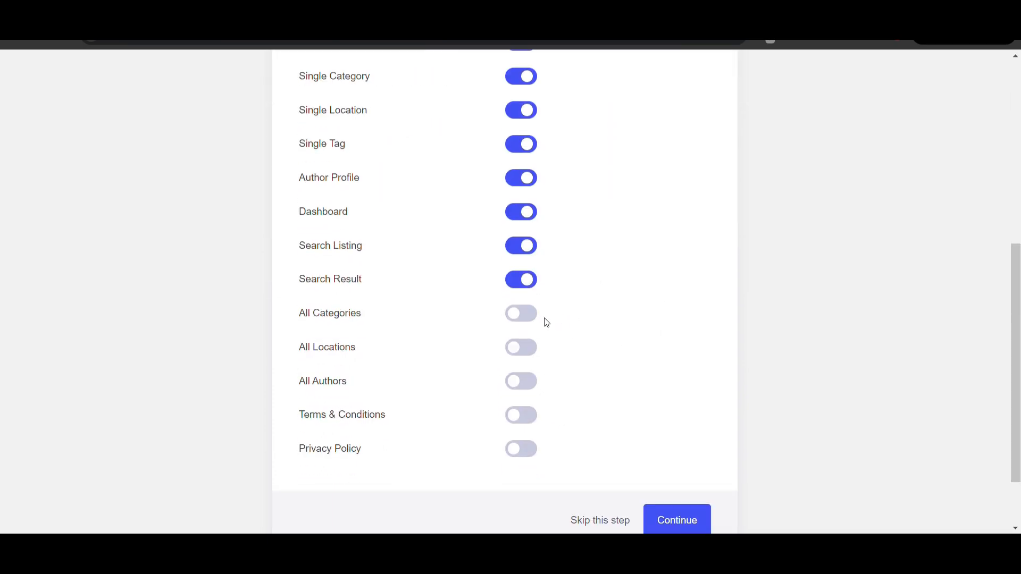
{"action": "scroll", "coordinate": [586, 354], "scroll_direction": "down", "scroll_amount": 2}
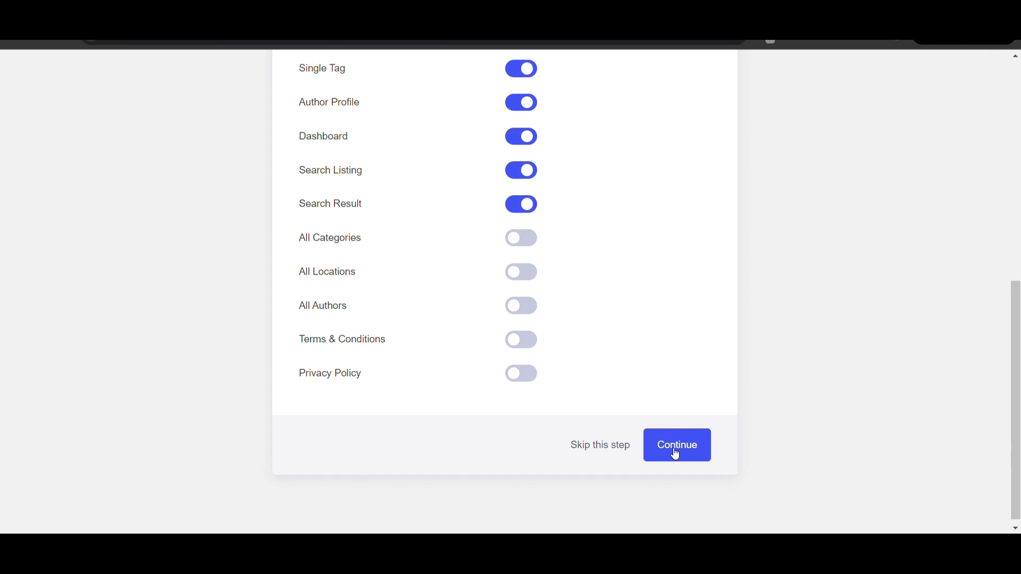
{"action": "scroll", "coordinate": [620, 413], "scroll_direction": "up", "scroll_amount": 5}
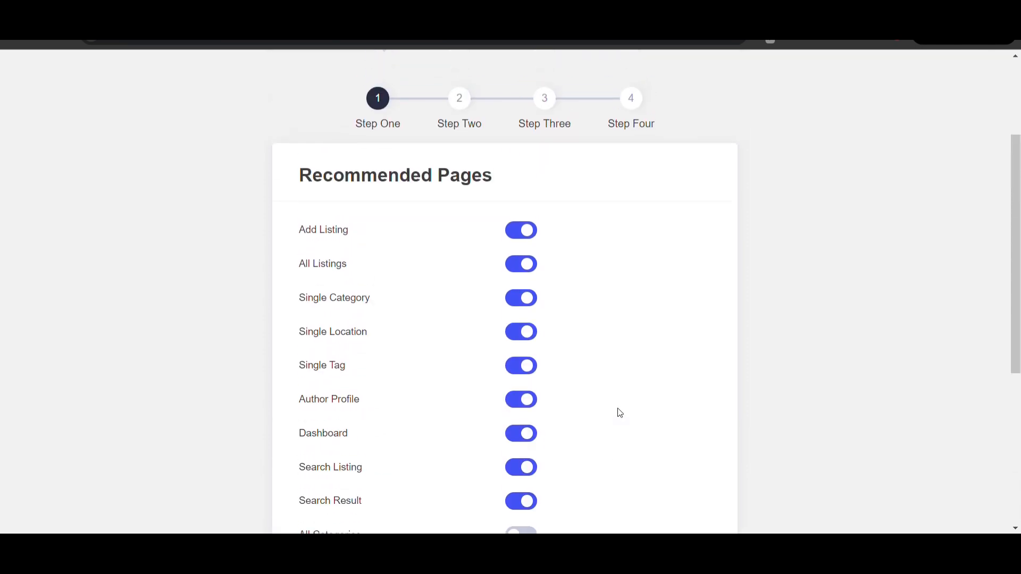
{"action": "scroll", "coordinate": [618, 412], "scroll_direction": "down", "scroll_amount": 2}
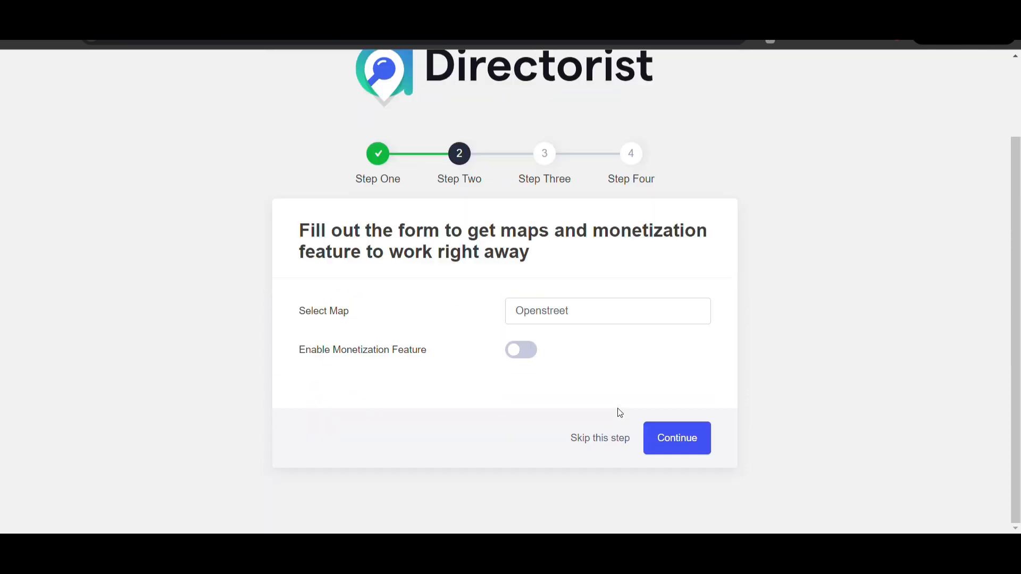
Keep Openstreet as the map, leave the monetization feature disabled, and continue the setup wizard.
{"action": "left_click", "coordinate": [595, 309]}
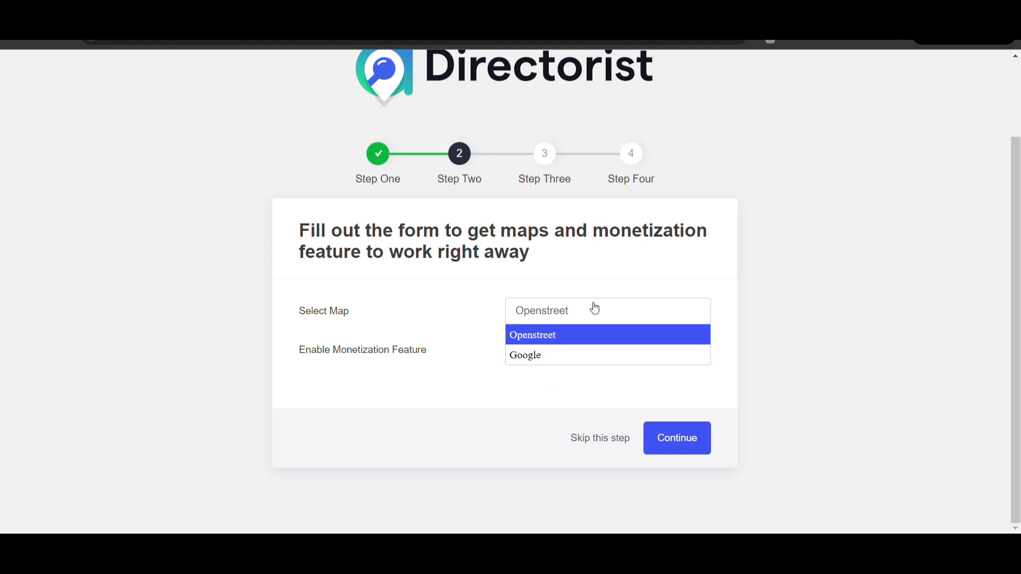
{"action": "left_click", "coordinate": [595, 309]}
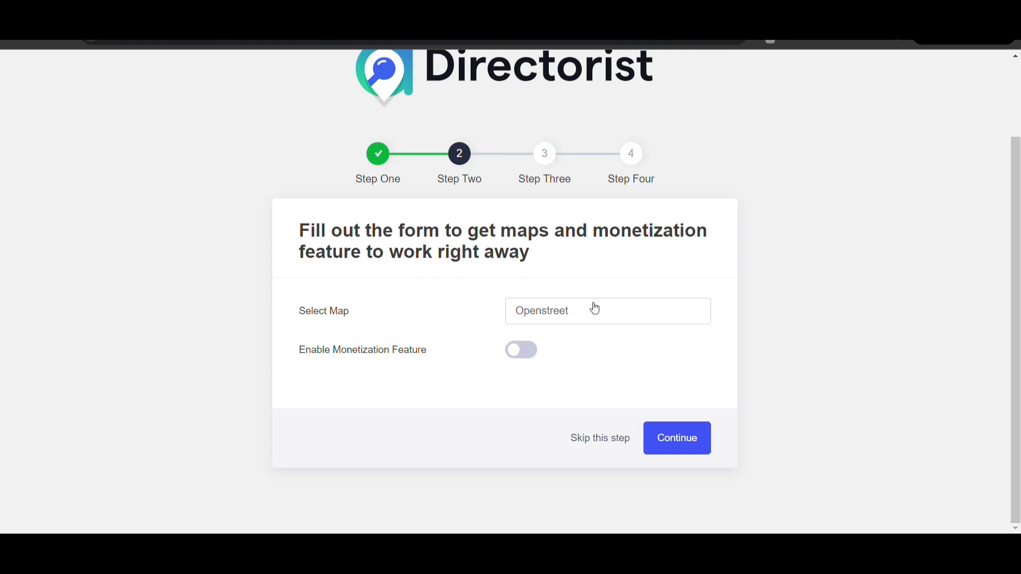
{"action": "left_click", "coordinate": [661, 430]}
Set the number of dummy listings to 18, enable image import, and run the import.
{"action": "scroll", "coordinate": [560, 356], "scroll_direction": "down", "scroll_amount": 1}
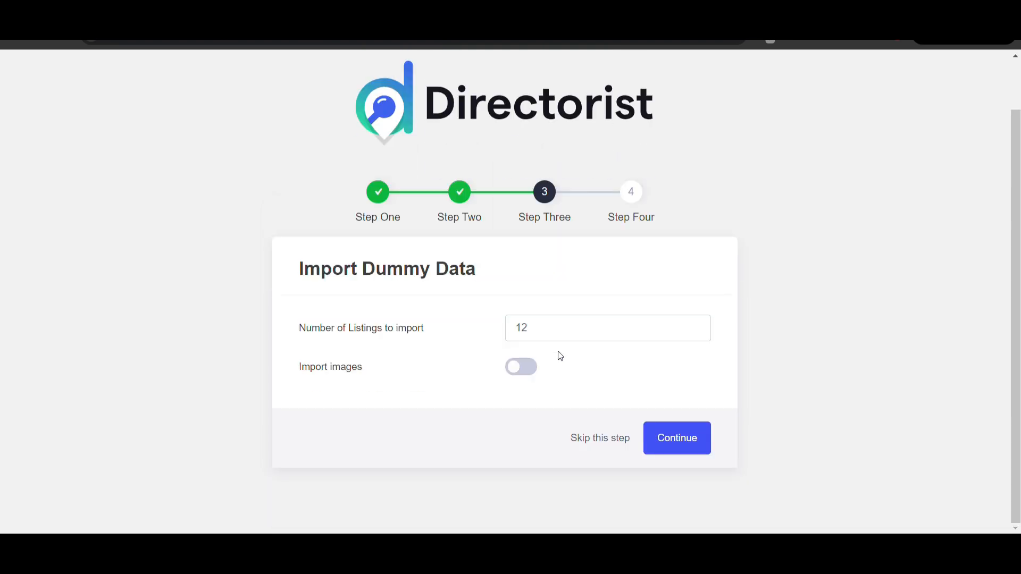
{"action": "left_click", "coordinate": [585, 330]}
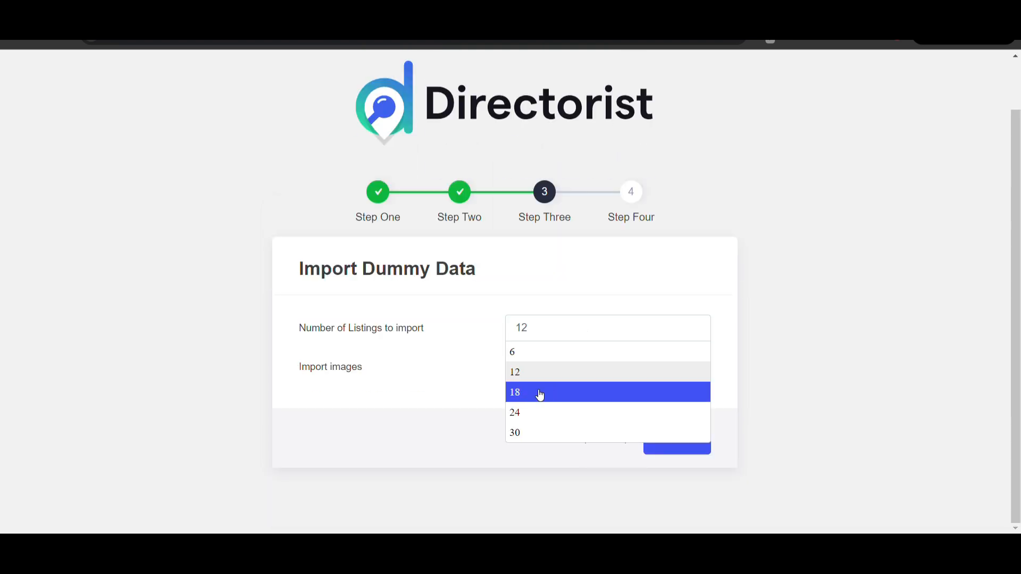
{"action": "left_click", "coordinate": [540, 395]}
{"action": "left_click", "coordinate": [530, 371]}
{"action": "left_click", "coordinate": [565, 337]}
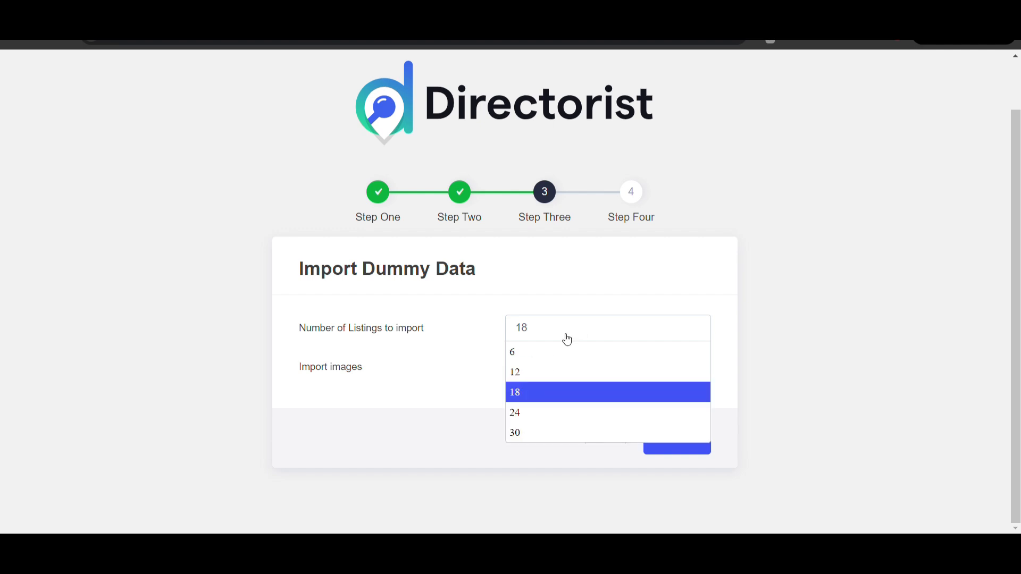
{"action": "left_click", "coordinate": [542, 392]}
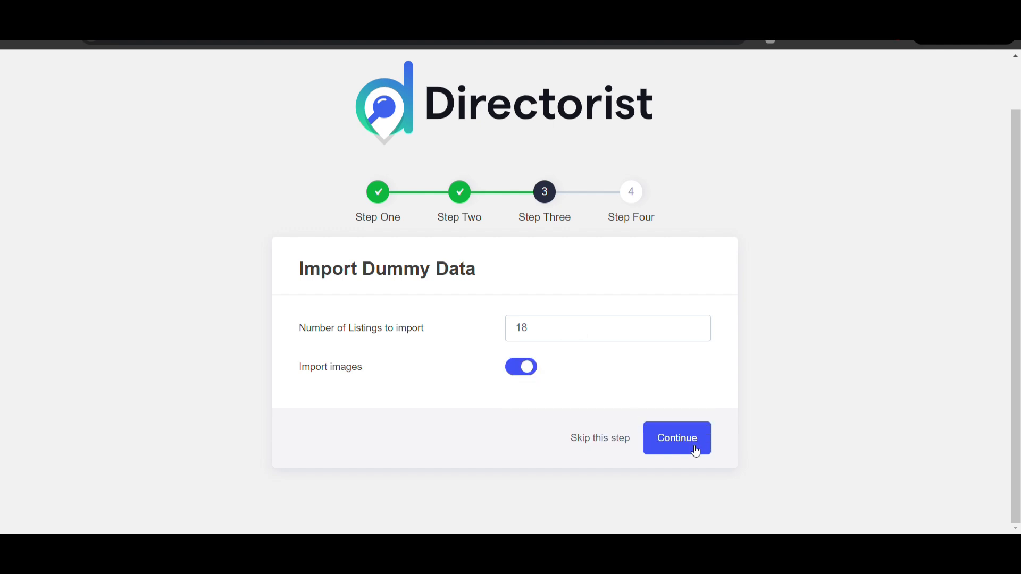
{"action": "left_click", "coordinate": [696, 451]}
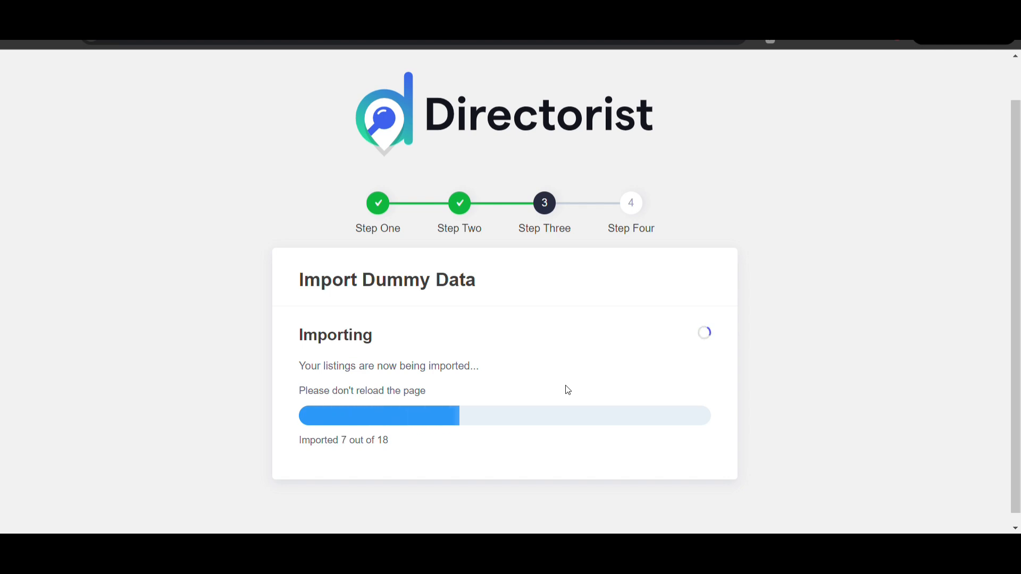
Visit the Directorist dashboard from the finished wizard and look through the list of imported listings.
{"action": "scroll", "coordinate": [561, 433], "scroll_direction": "down", "scroll_amount": 1}
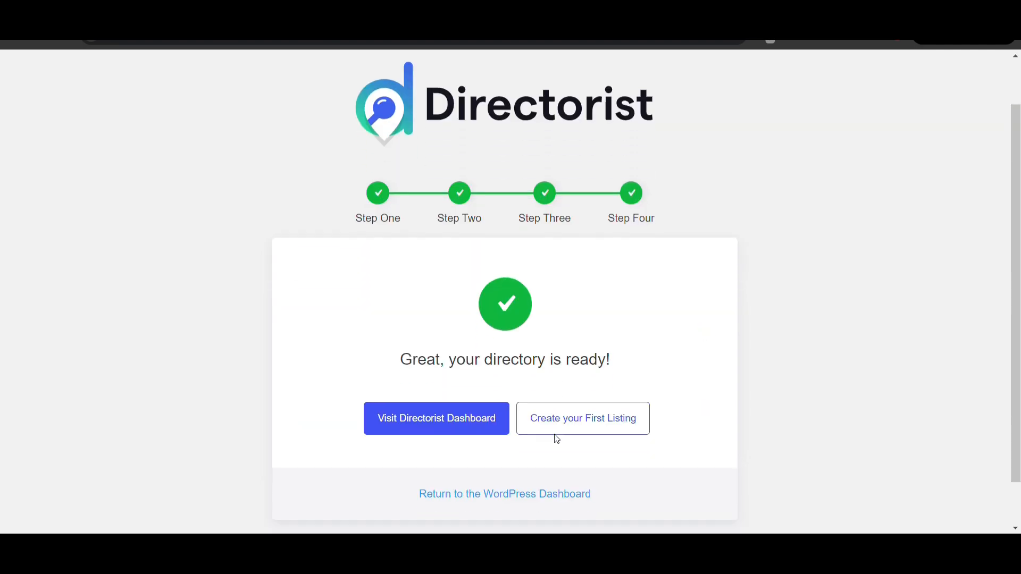
{"action": "left_click", "coordinate": [460, 424]}
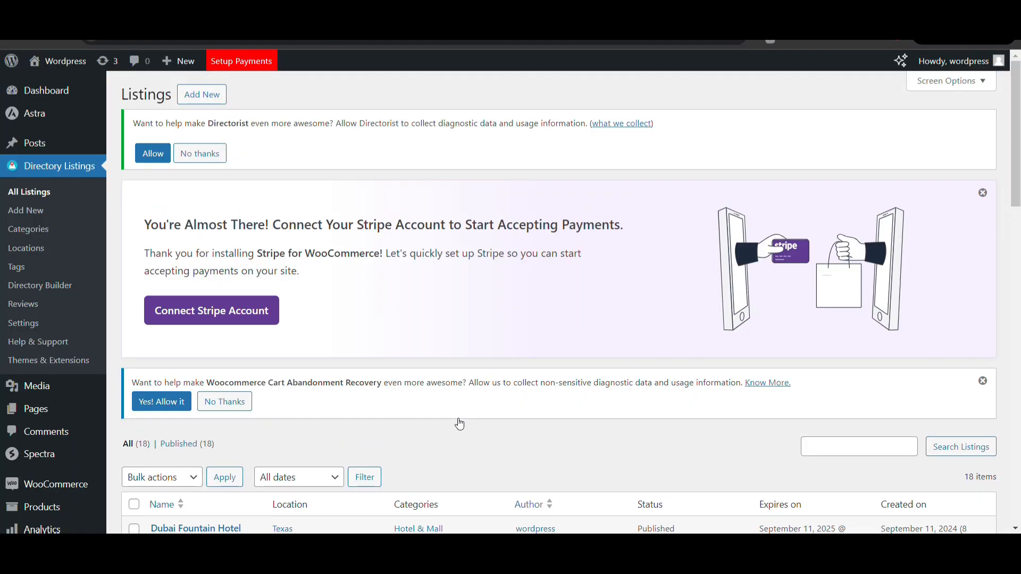
{"action": "scroll", "coordinate": [460, 425], "scroll_direction": "down", "scroll_amount": 10}
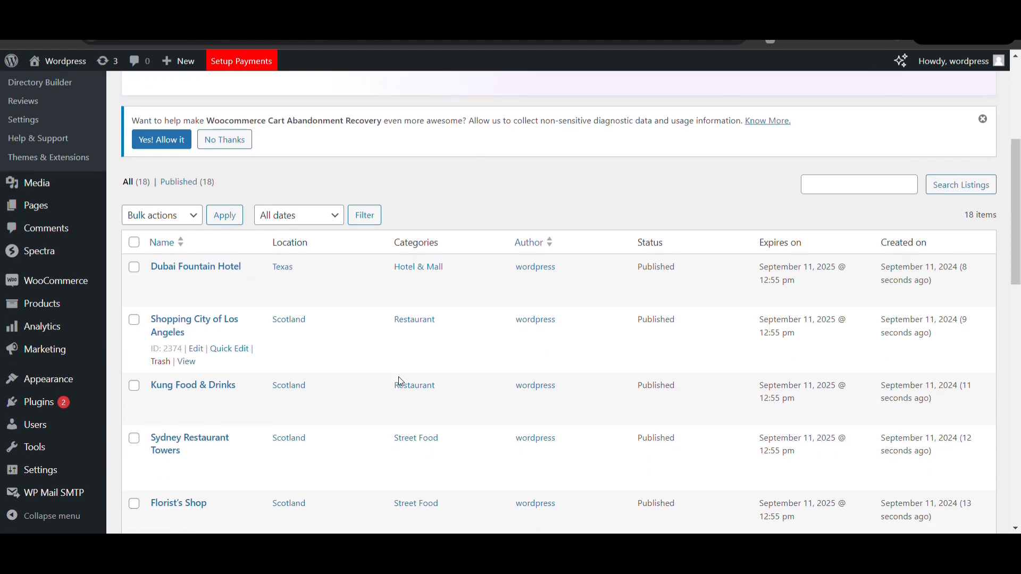
{"action": "scroll", "coordinate": [401, 381], "scroll_direction": "down", "scroll_amount": 5}
{"action": "scroll", "coordinate": [400, 381], "scroll_direction": "up", "scroll_amount": 15}
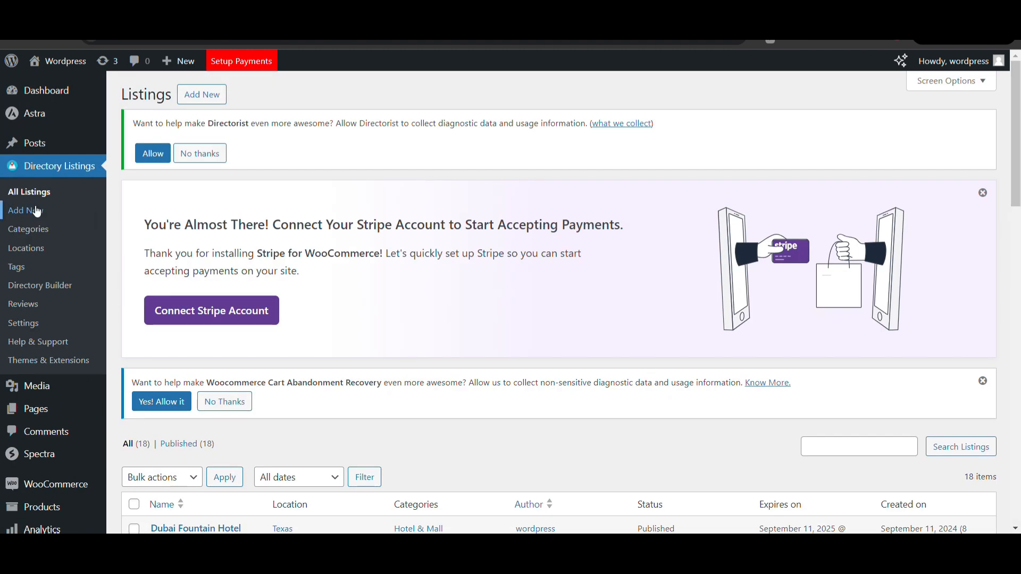
Examine the listing categories page and the listing locations page of the directory.
{"action": "left_click", "coordinate": [46, 229]}
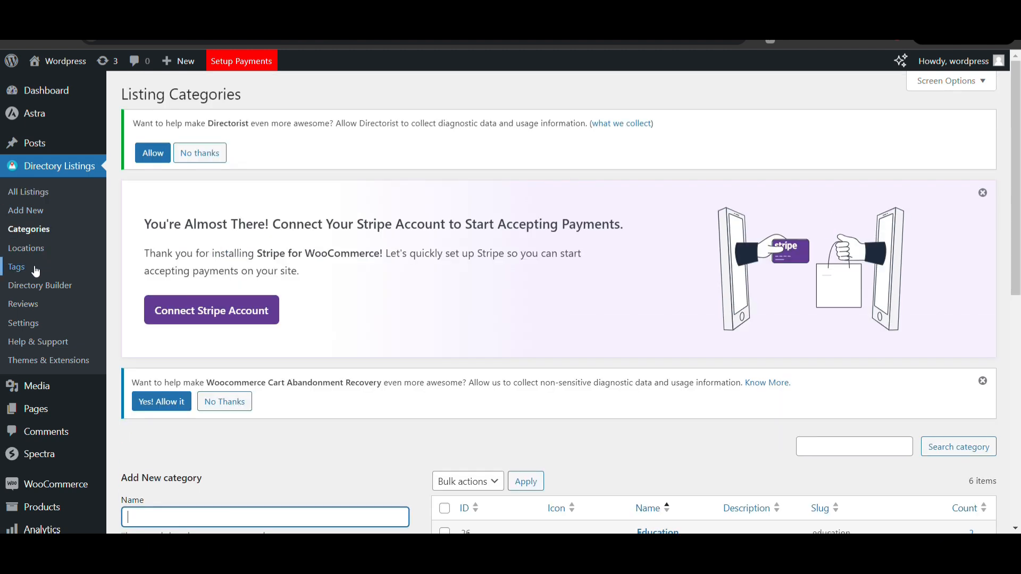
{"action": "scroll", "coordinate": [218, 321], "scroll_direction": "down", "scroll_amount": 2}
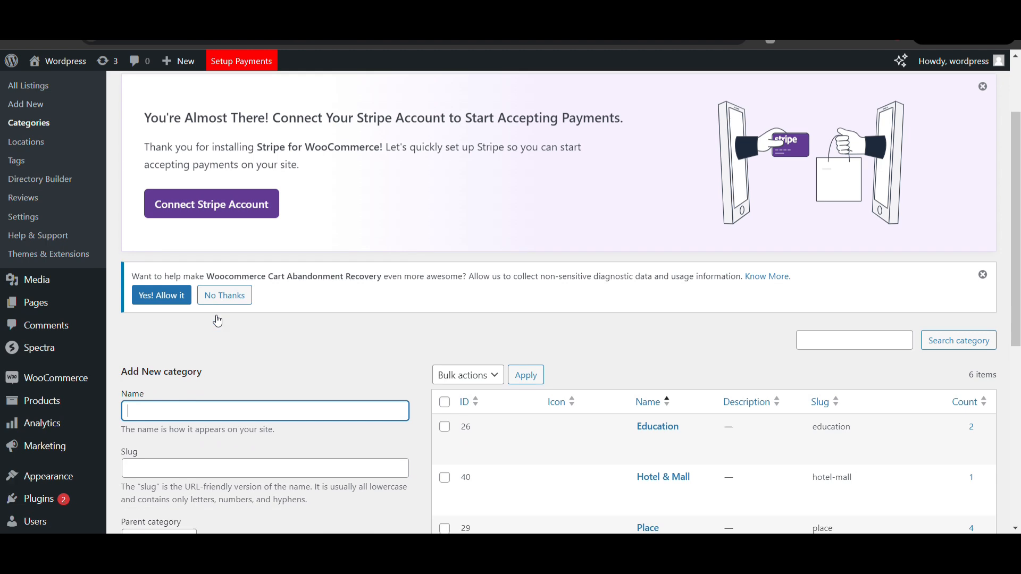
{"action": "scroll", "coordinate": [64, 205], "scroll_direction": "up", "scroll_amount": 2}
{"action": "left_click", "coordinate": [44, 201]}
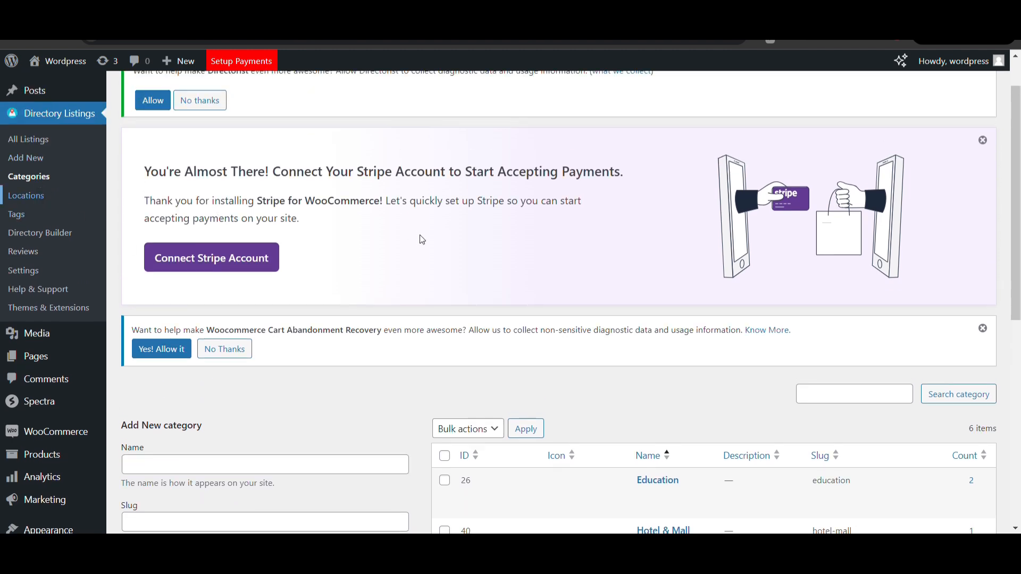
{"action": "scroll", "coordinate": [420, 235], "scroll_direction": "down", "scroll_amount": 5}
{"action": "scroll", "coordinate": [420, 234], "scroll_direction": "up", "scroll_amount": 4}
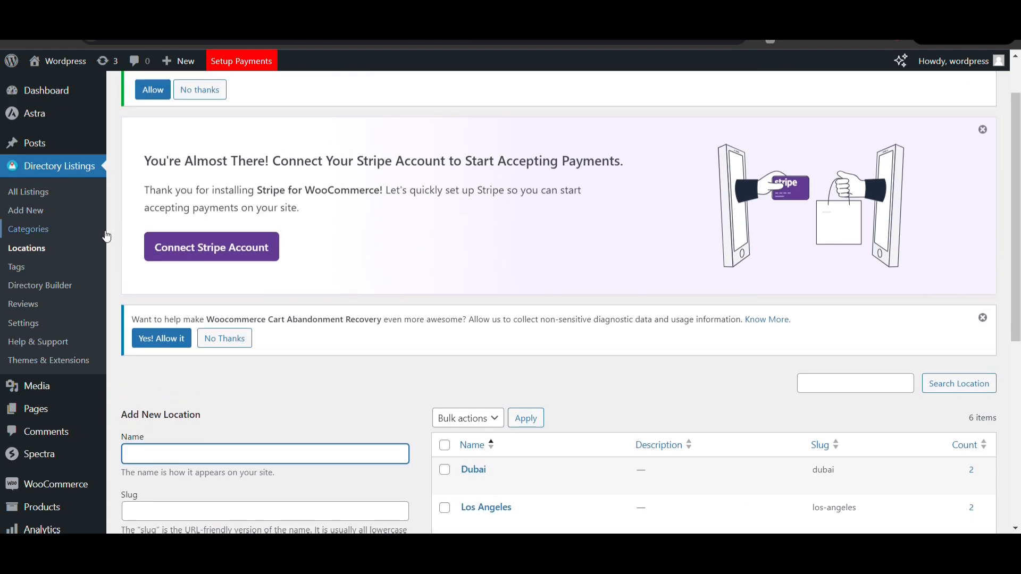
Start a new directory listing and enter "Title" as its title.
{"action": "left_click", "coordinate": [33, 213]}
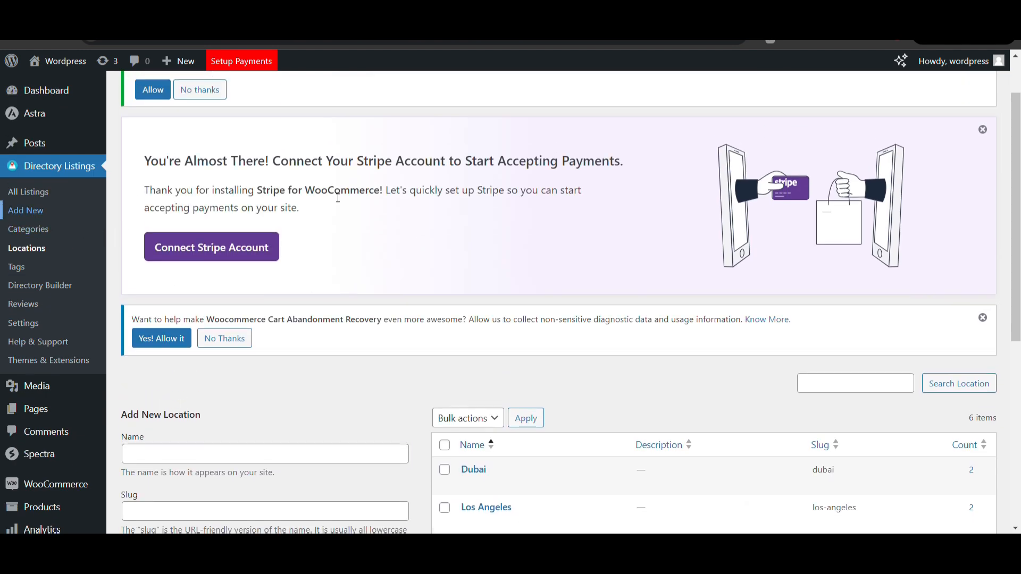
{"action": "scroll", "coordinate": [460, 229], "scroll_direction": "down", "scroll_amount": 8}
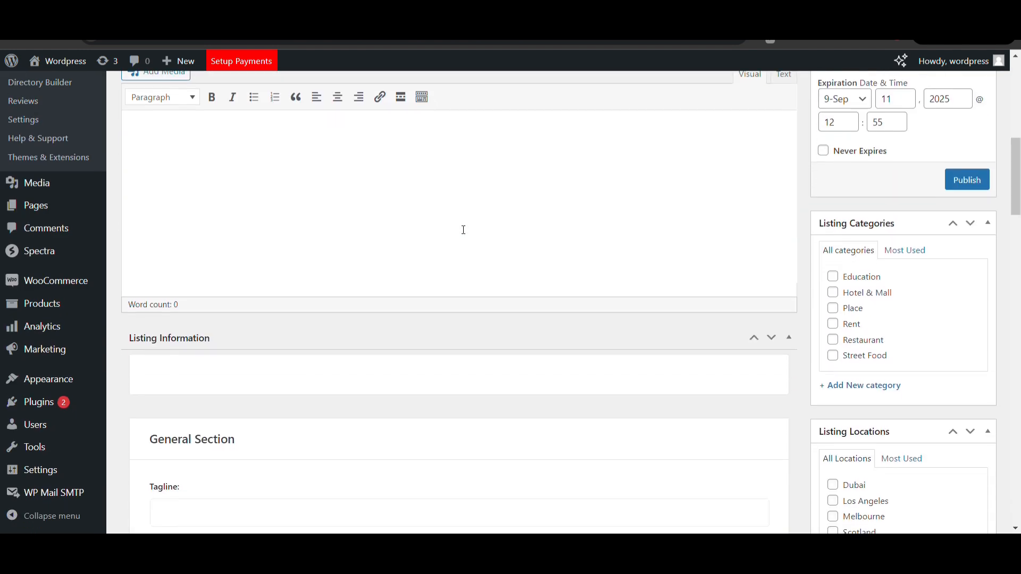
{"action": "scroll", "coordinate": [462, 230], "scroll_direction": "up", "scroll_amount": 4}
{"action": "type", "text": "Title"}
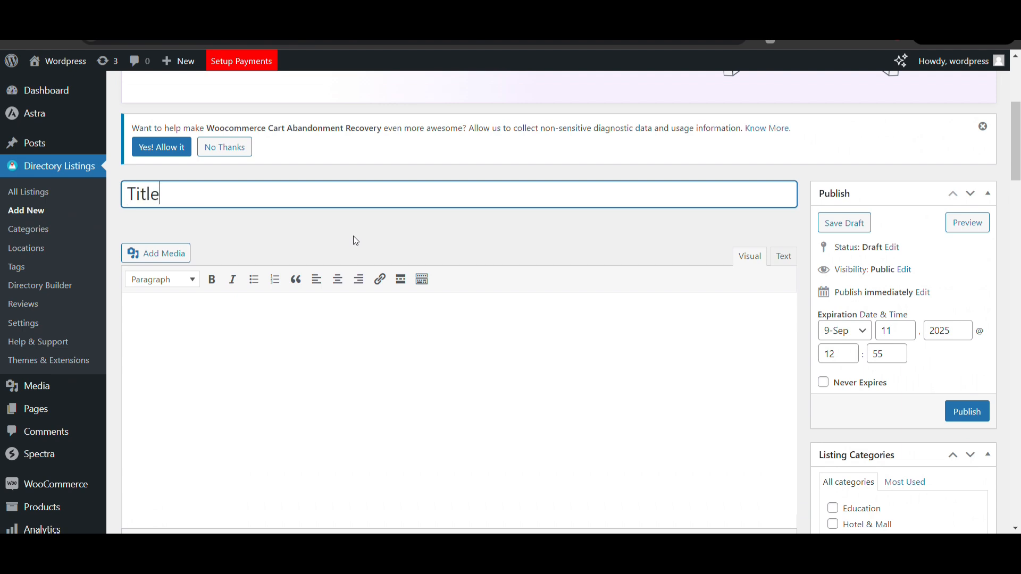
Switch the new listing's pricing to Price Range and back to Price [USD] in the General Section.
{"action": "scroll", "coordinate": [356, 241], "scroll_direction": "down", "scroll_amount": 3}
{"action": "scroll", "coordinate": [330, 287], "scroll_direction": "down", "scroll_amount": 4}
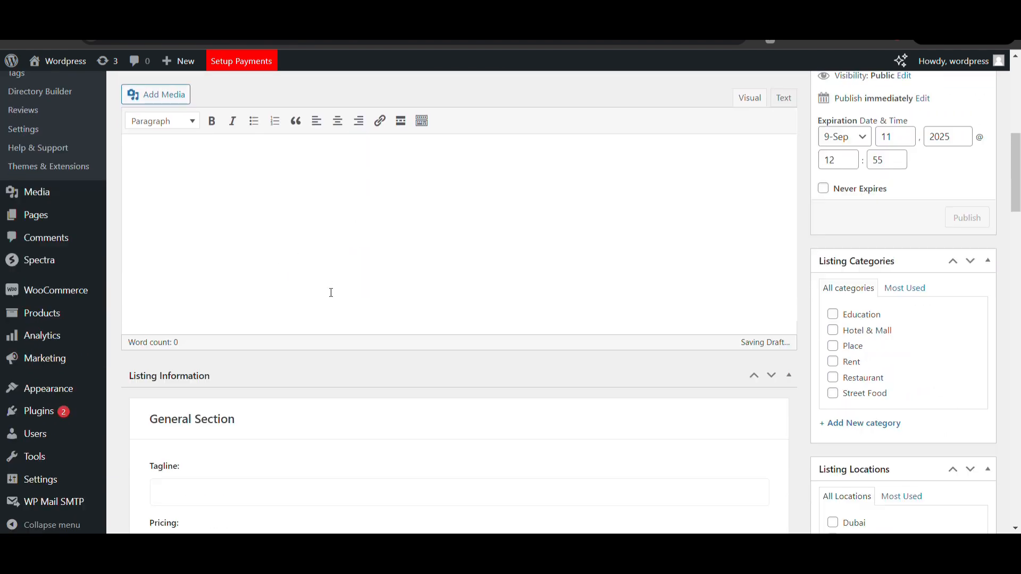
{"action": "left_click", "coordinate": [259, 323]}
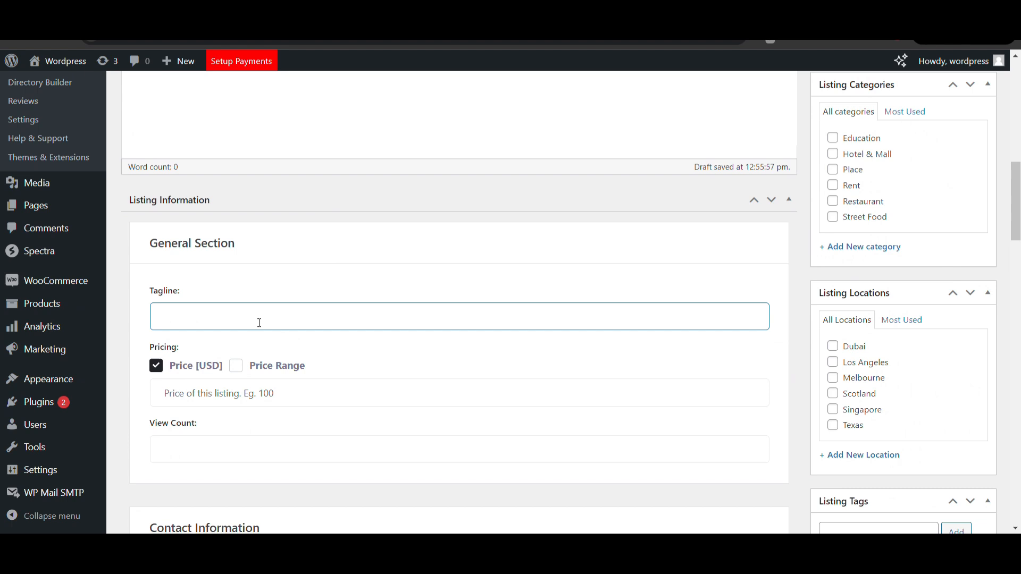
{"action": "scroll", "coordinate": [258, 323], "scroll_direction": "down", "scroll_amount": 2}
{"action": "left_click", "coordinate": [227, 283]}
{"action": "left_click", "coordinate": [236, 255]}
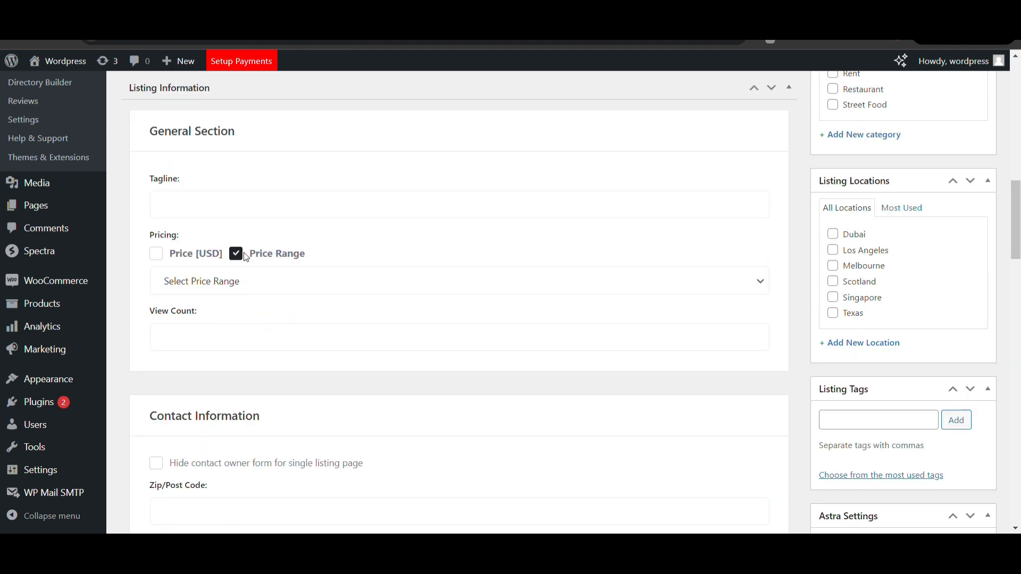
{"action": "left_click", "coordinate": [159, 256]}
{"action": "left_click", "coordinate": [196, 337]}
Examine the contact information, map, video and custom field sections of the new listing's form.
{"action": "scroll", "coordinate": [194, 338], "scroll_direction": "down", "scroll_amount": 4}
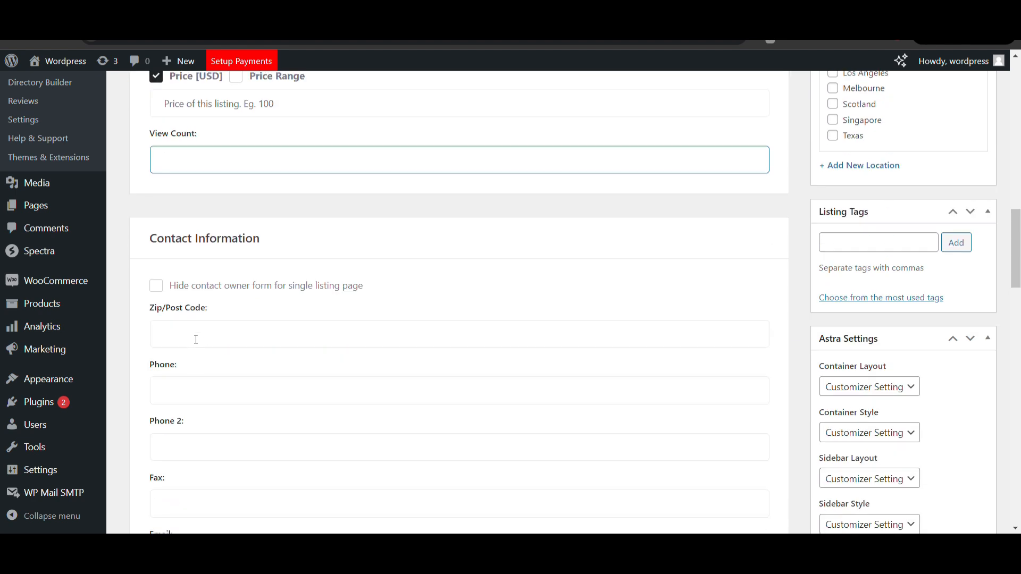
{"action": "scroll", "coordinate": [203, 302], "scroll_direction": "down", "scroll_amount": 10}
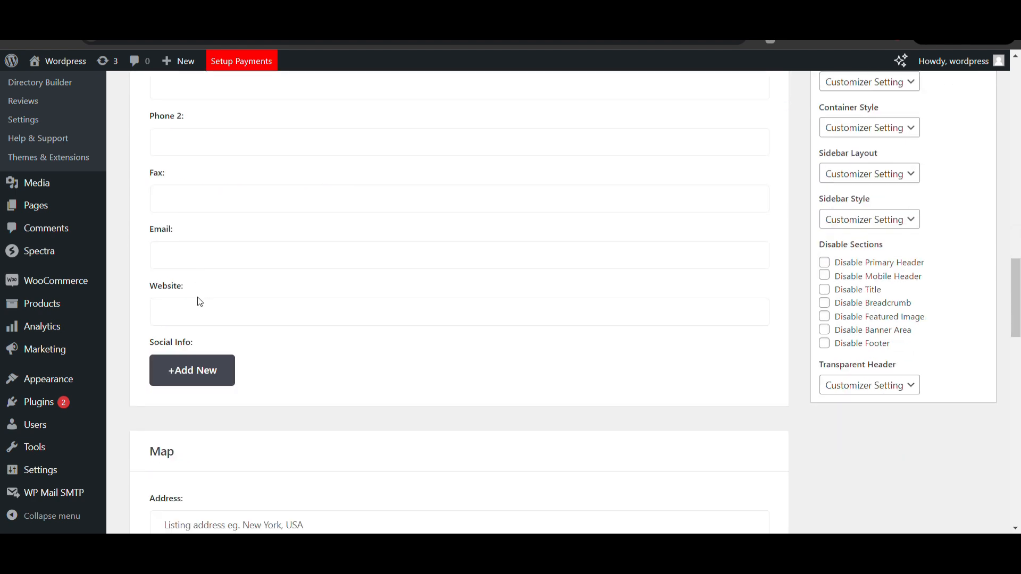
{"action": "scroll", "coordinate": [199, 383], "scroll_direction": "down", "scroll_amount": 2}
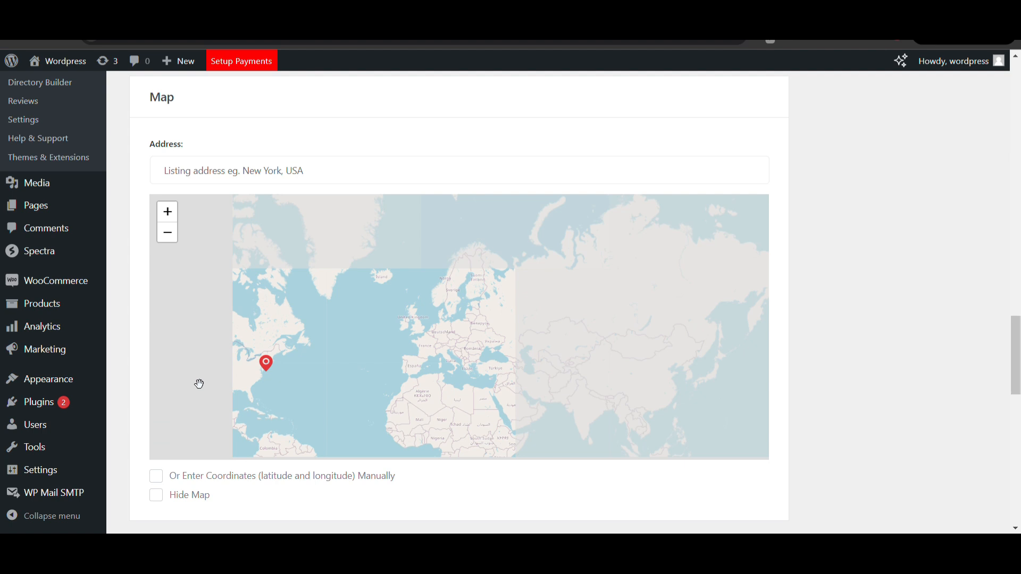
{"action": "scroll", "coordinate": [448, 481], "scroll_direction": "down", "scroll_amount": 10}
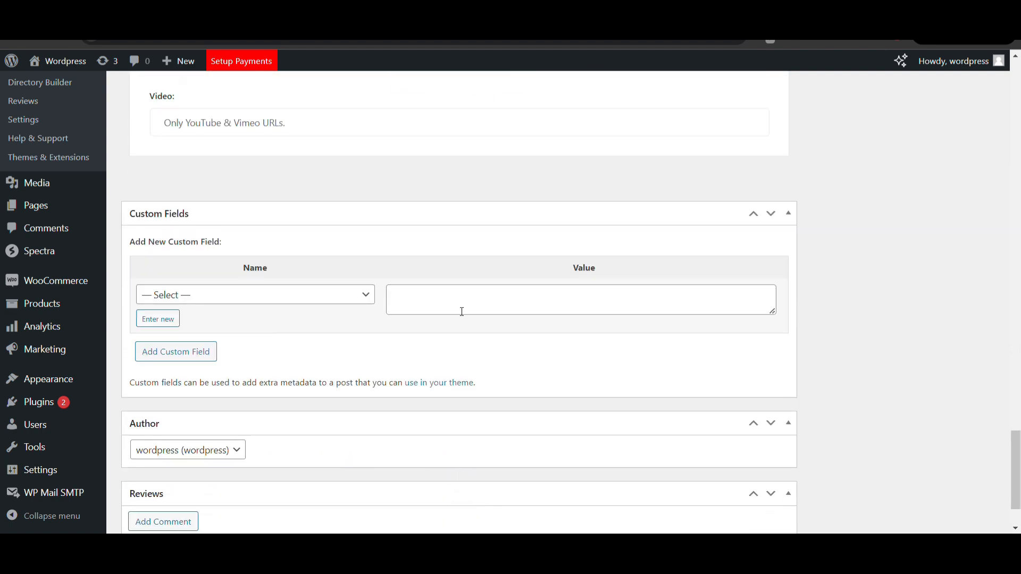
{"action": "scroll", "coordinate": [461, 306], "scroll_direction": "up", "scroll_amount": 5}
{"action": "scroll", "coordinate": [337, 363], "scroll_direction": "down", "scroll_amount": 5}
Choose "description" as the name of the new custom field for the listing.
{"action": "left_click", "coordinate": [282, 314]}
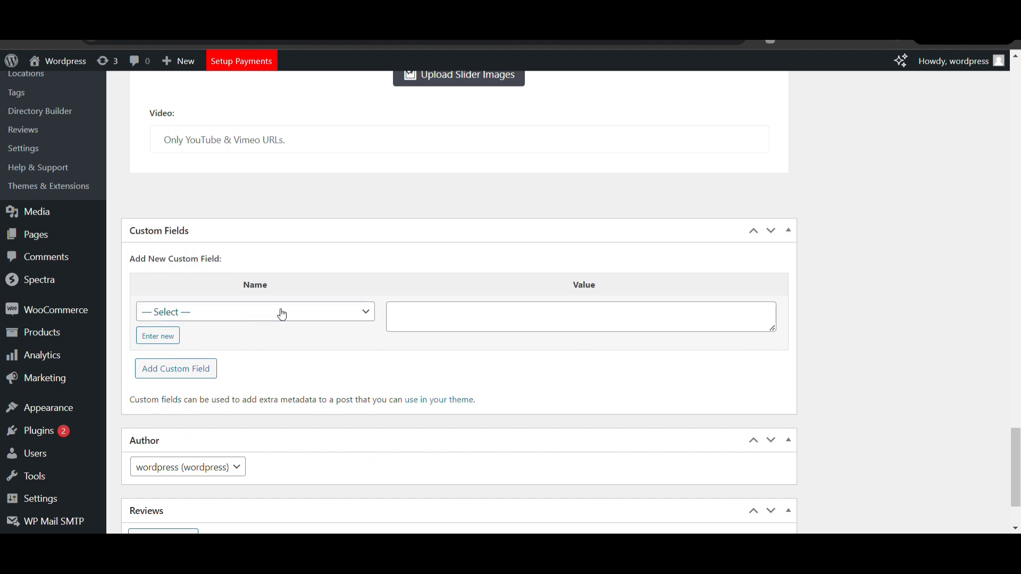
{"action": "scroll", "coordinate": [244, 321], "scroll_direction": "down", "scroll_amount": 1}
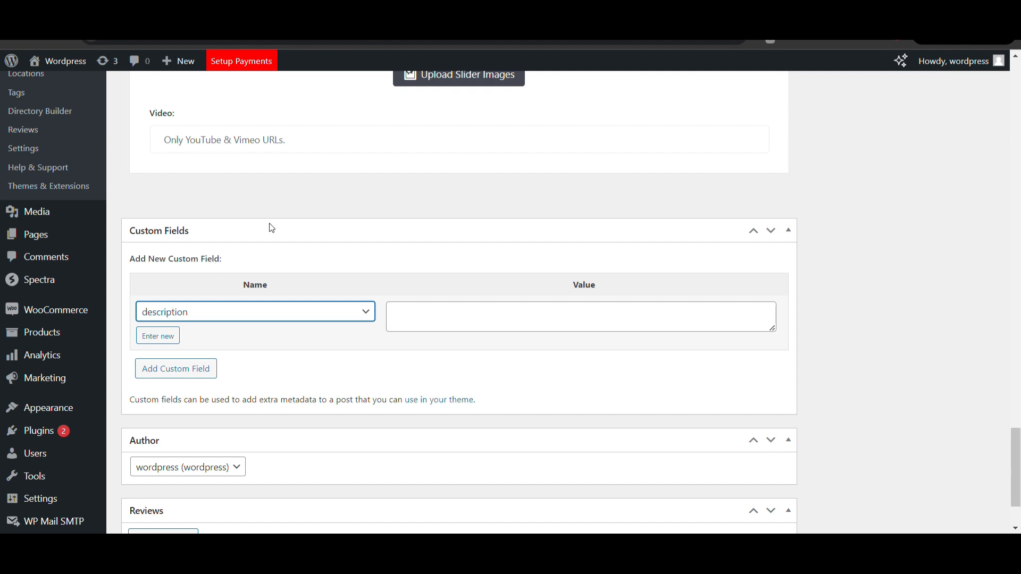
{"action": "left_click", "coordinate": [417, 185]}
{"action": "scroll", "coordinate": [333, 302], "scroll_direction": "down", "scroll_amount": 2}
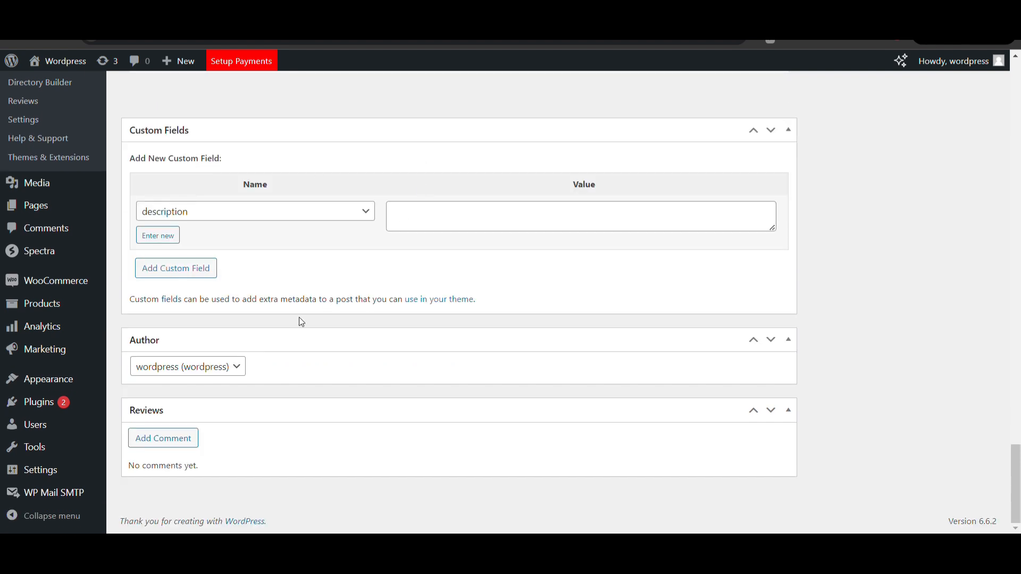
{"action": "scroll", "coordinate": [290, 329], "scroll_direction": "up", "scroll_amount": 20}
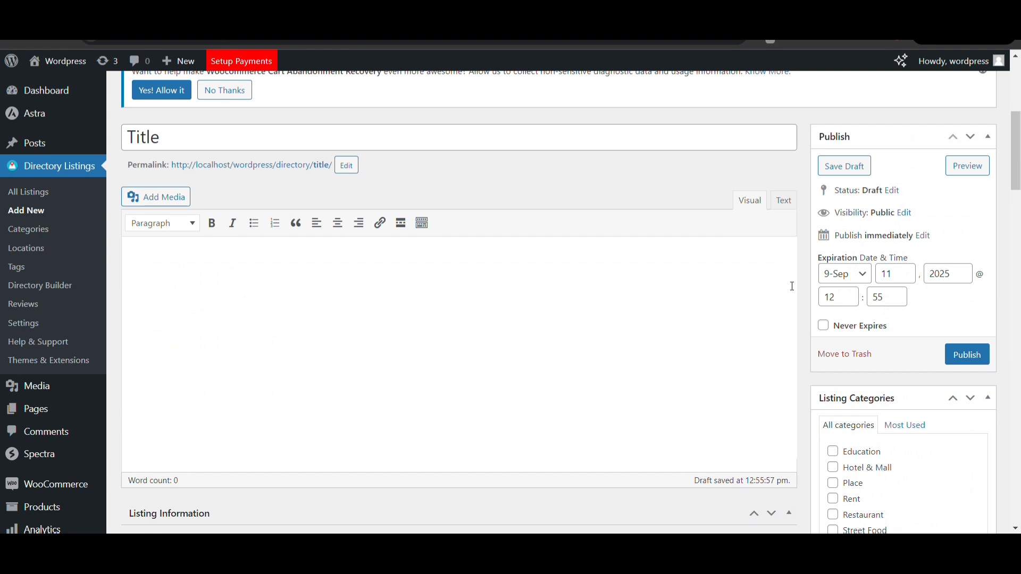
{"action": "scroll", "coordinate": [792, 286], "scroll_direction": "down", "scroll_amount": 10}
{"action": "scroll", "coordinate": [865, 340], "scroll_direction": "down", "scroll_amount": 10}
{"action": "scroll", "coordinate": [466, 340], "scroll_direction": "up", "scroll_amount": 7}
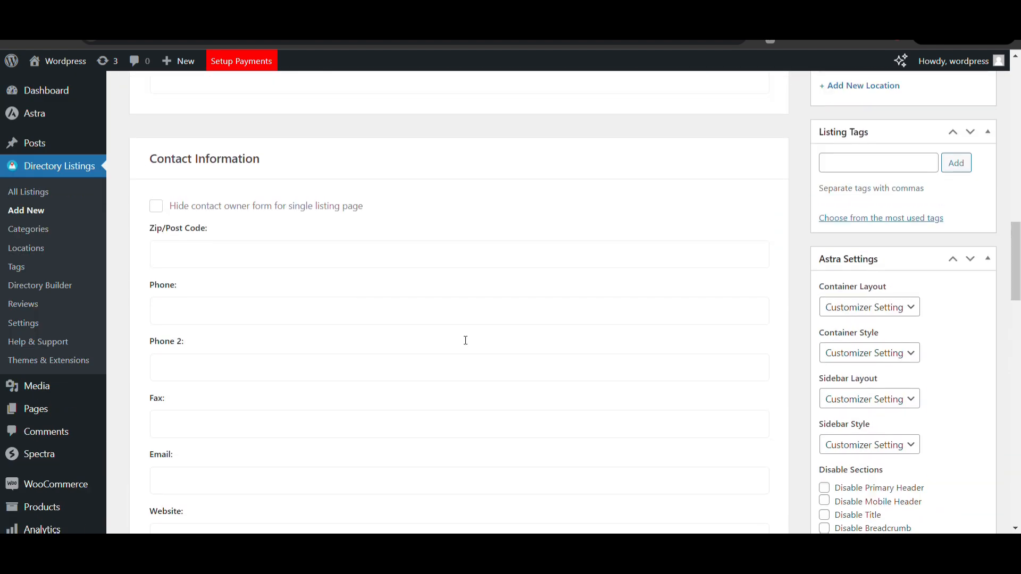
Open the directory settings and examine the general listing options and the available settings sections.
{"action": "left_click", "coordinate": [40, 283]}
{"action": "left_click", "coordinate": [34, 198]}
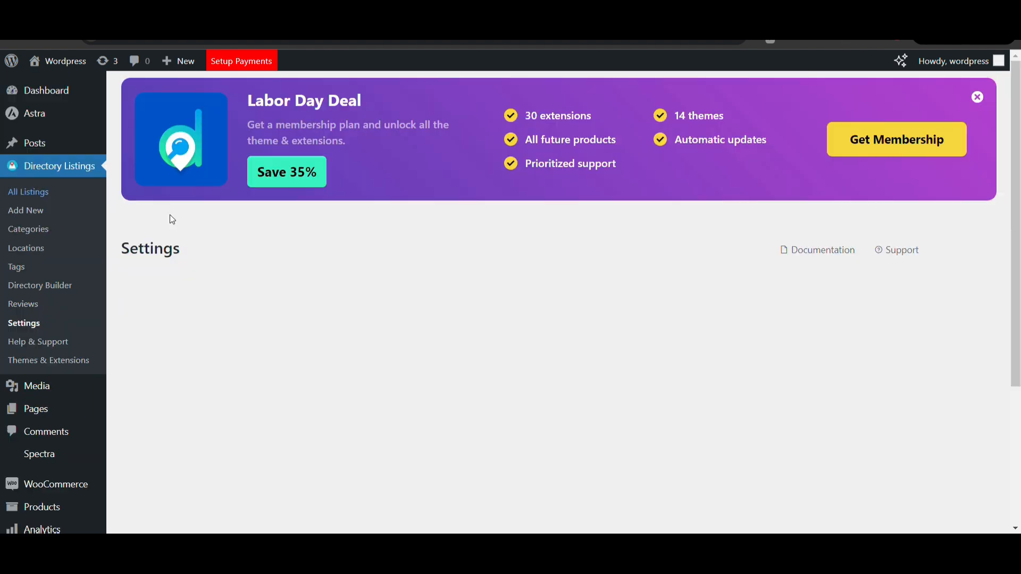
{"action": "scroll", "coordinate": [343, 305], "scroll_direction": "down", "scroll_amount": 2}
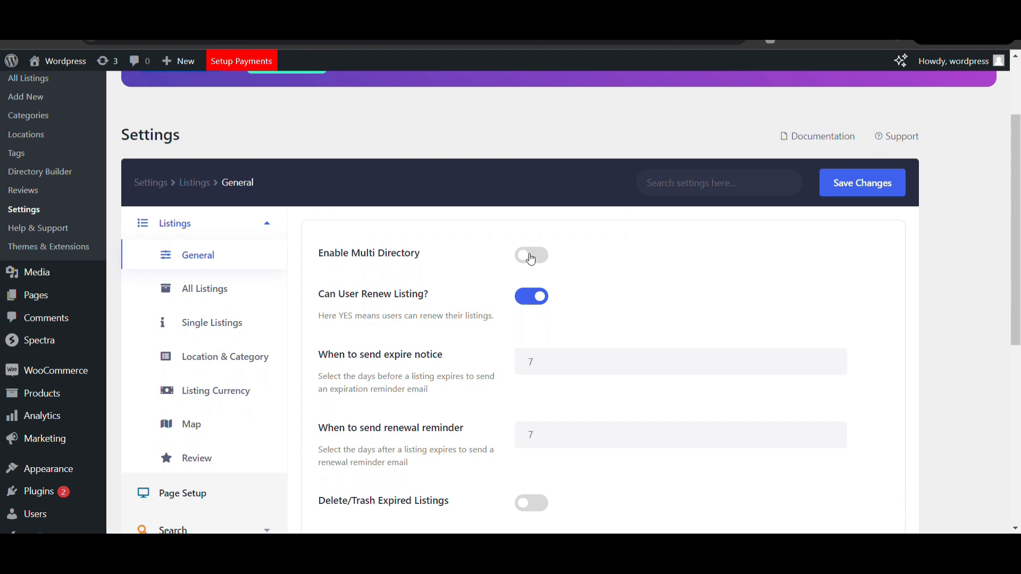
{"action": "scroll", "coordinate": [531, 259], "scroll_direction": "down", "scroll_amount": 1}
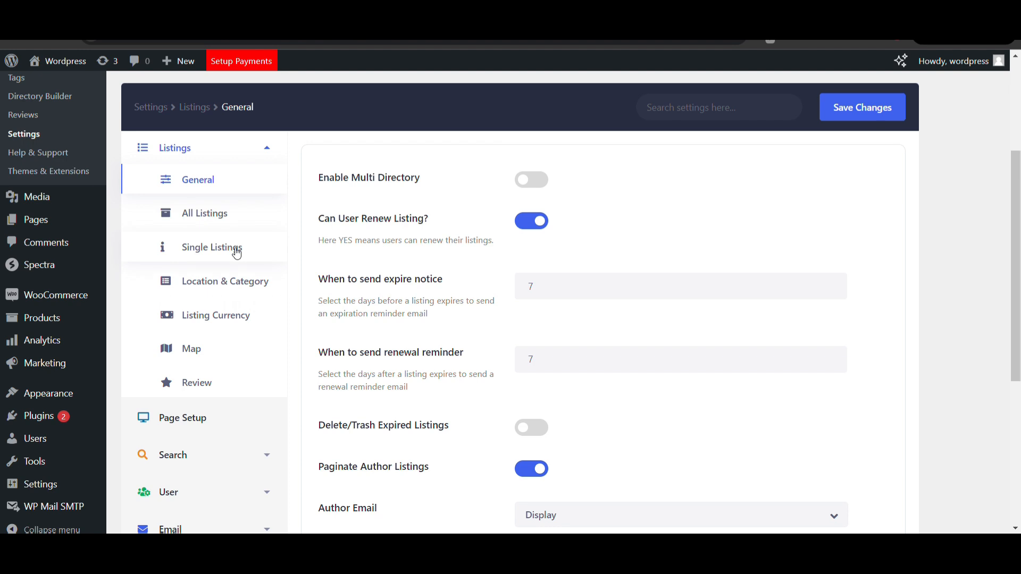
{"action": "scroll", "coordinate": [238, 255], "scroll_direction": "down", "scroll_amount": 2}
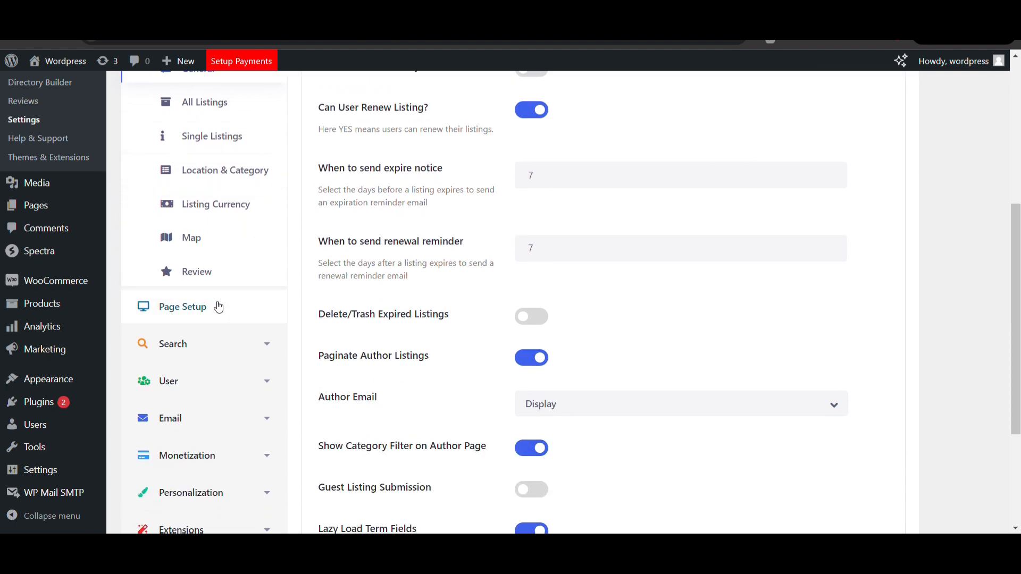
{"action": "scroll", "coordinate": [224, 363], "scroll_direction": "down", "scroll_amount": 3}
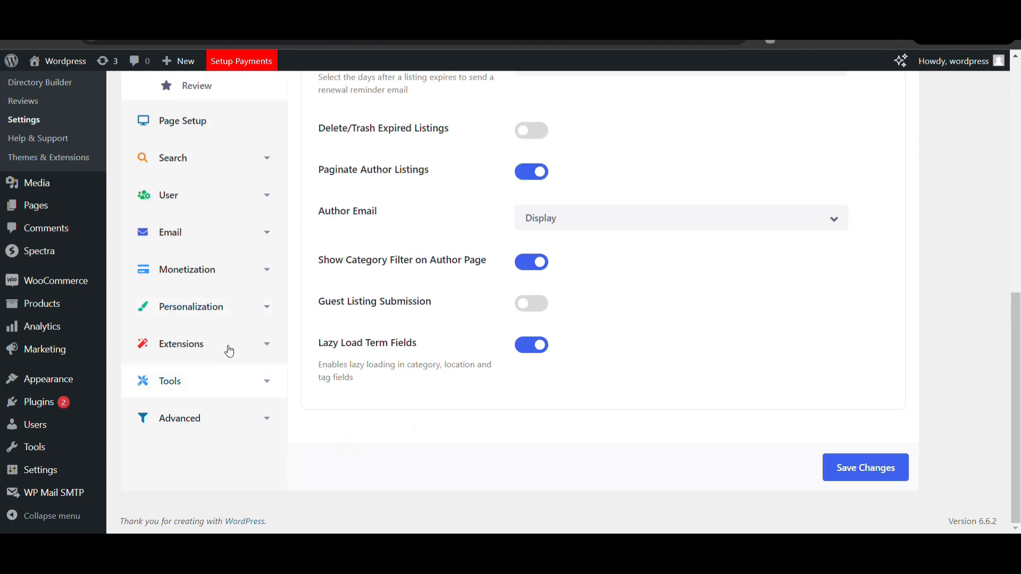
Set the listing currency name to ₹ and save the directory settings.
{"action": "scroll", "coordinate": [225, 378], "scroll_direction": "up", "scroll_amount": 6}
{"action": "left_click", "coordinate": [231, 366]}
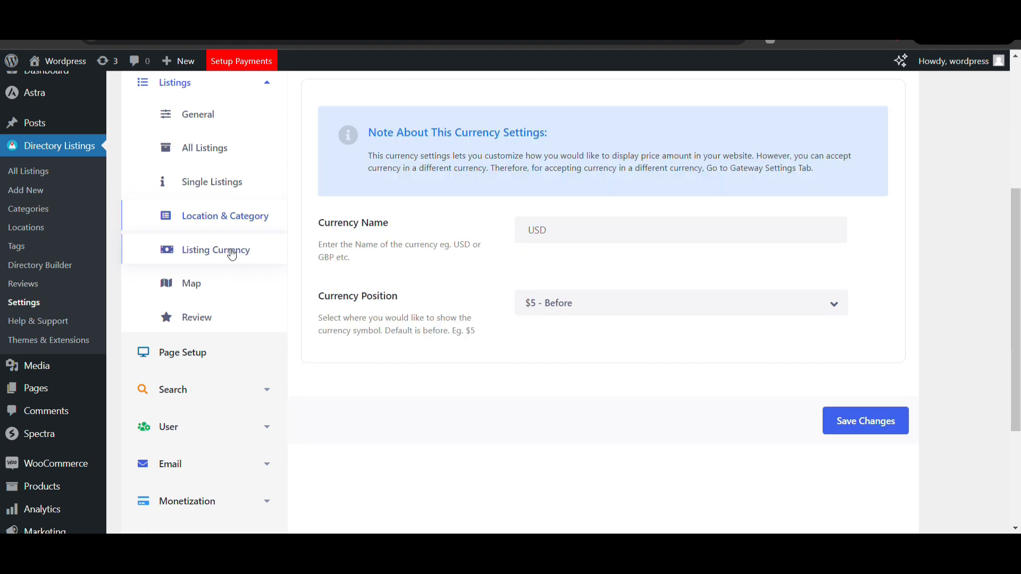
{"action": "left_click", "coordinate": [586, 232]}
{"action": "left_click", "coordinate": [599, 303]}
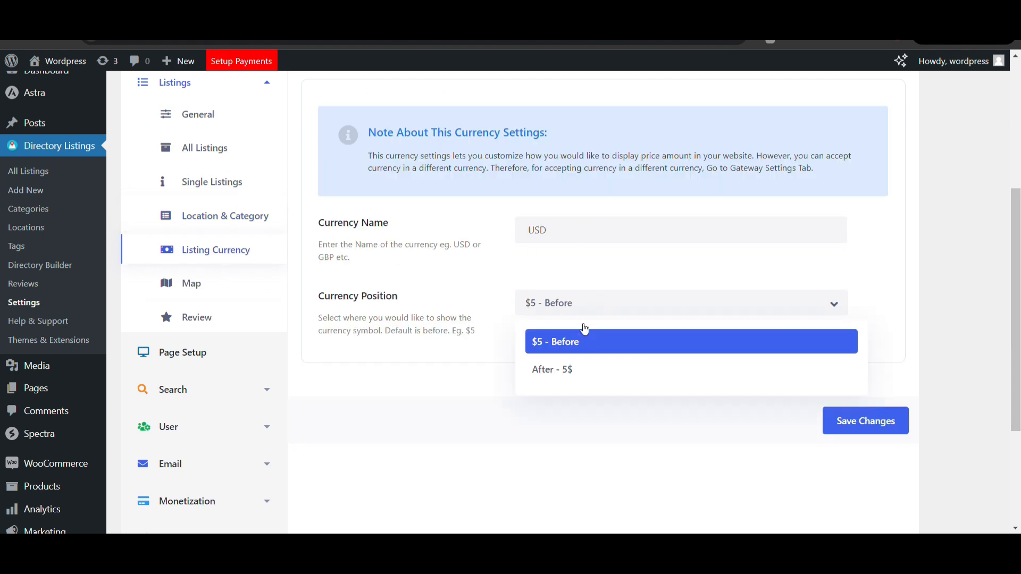
{"action": "left_click", "coordinate": [570, 234]}
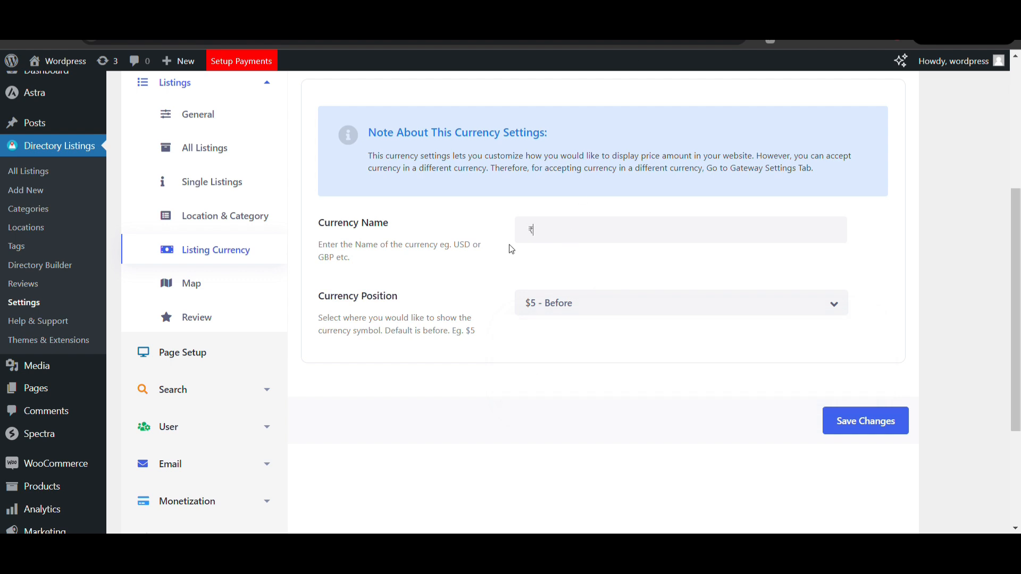
{"action": "left_click", "coordinate": [880, 420]}
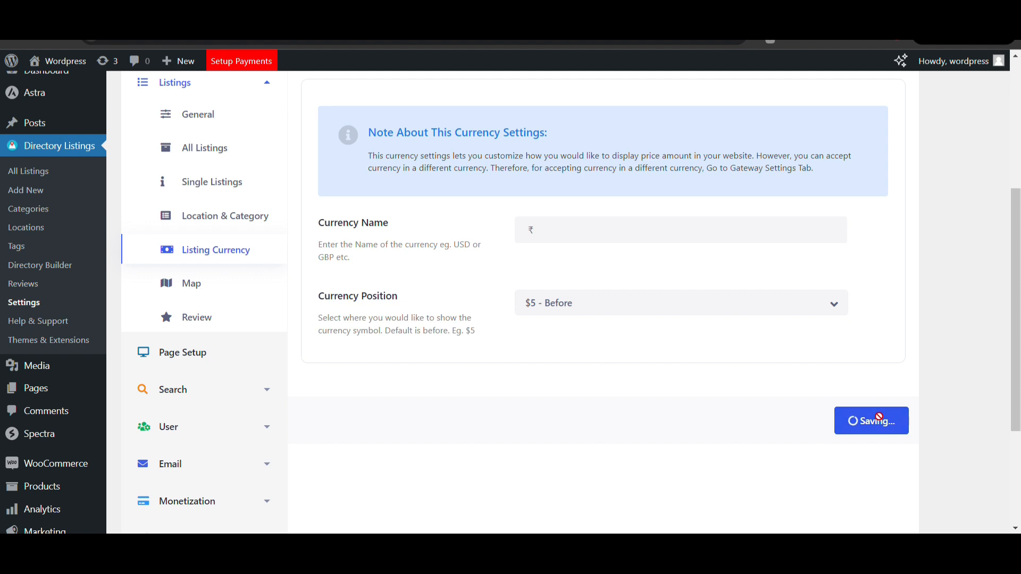
View the Dubai Fountain Hotel listing from the list of all listings and examine its price, video, location and contact details.
{"action": "scroll", "coordinate": [48, 323], "scroll_direction": "up", "scroll_amount": 2}
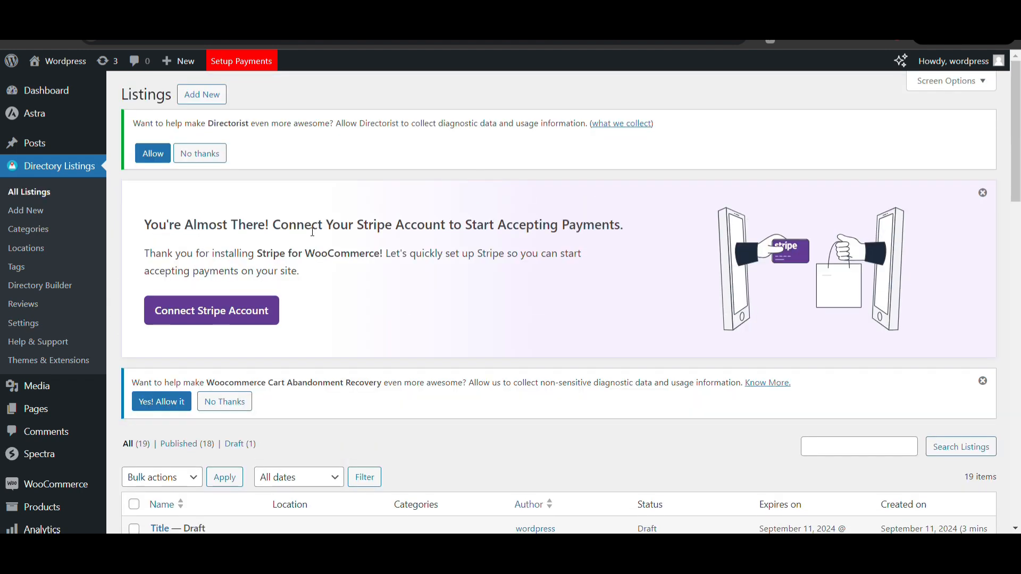
{"action": "scroll", "coordinate": [261, 516], "scroll_direction": "down", "scroll_amount": 5}
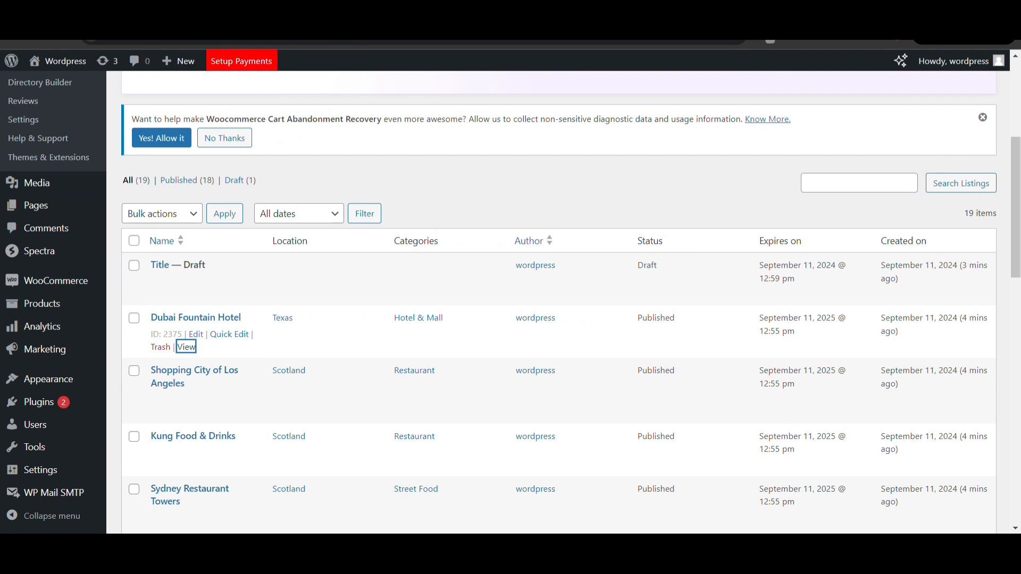
{"action": "scroll", "coordinate": [267, 240], "scroll_direction": "down", "scroll_amount": 5}
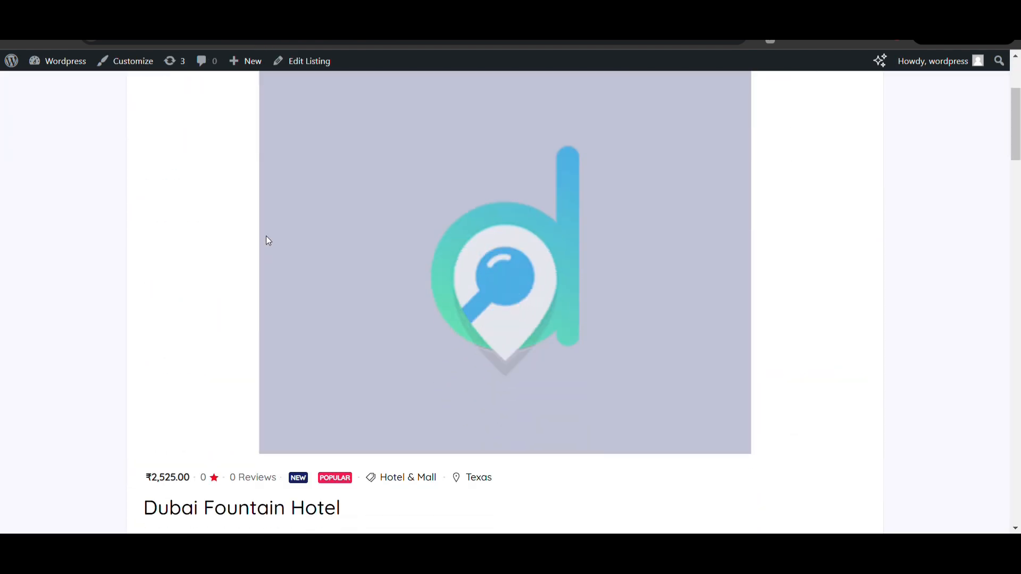
{"action": "scroll", "coordinate": [268, 240], "scroll_direction": "down", "scroll_amount": 13}
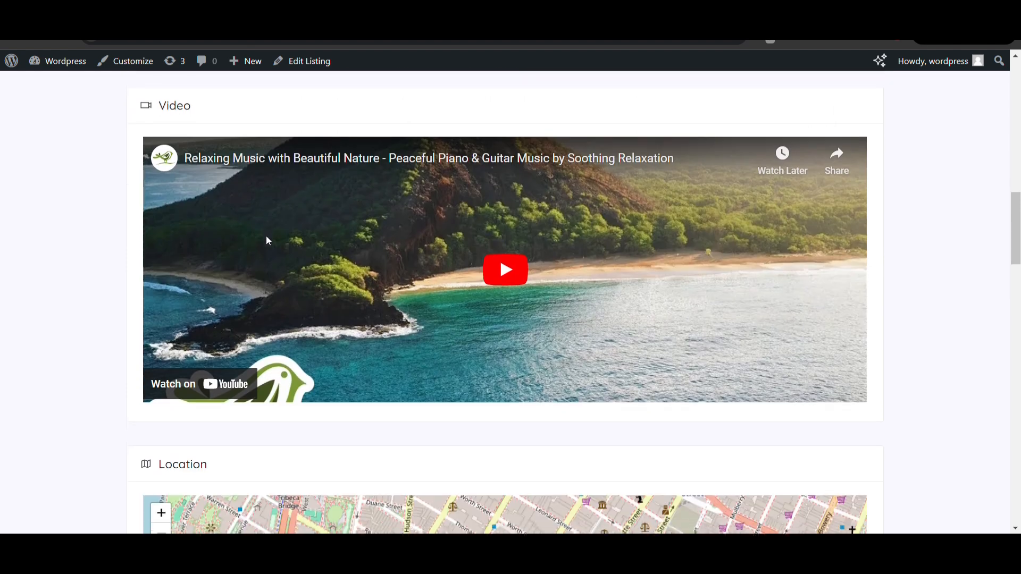
{"action": "scroll", "coordinate": [268, 240], "scroll_direction": "down", "scroll_amount": 16}
{"action": "scroll", "coordinate": [267, 241], "scroll_direction": "up", "scroll_amount": 4}
{"action": "scroll", "coordinate": [330, 216], "scroll_direction": "down", "scroll_amount": 3}
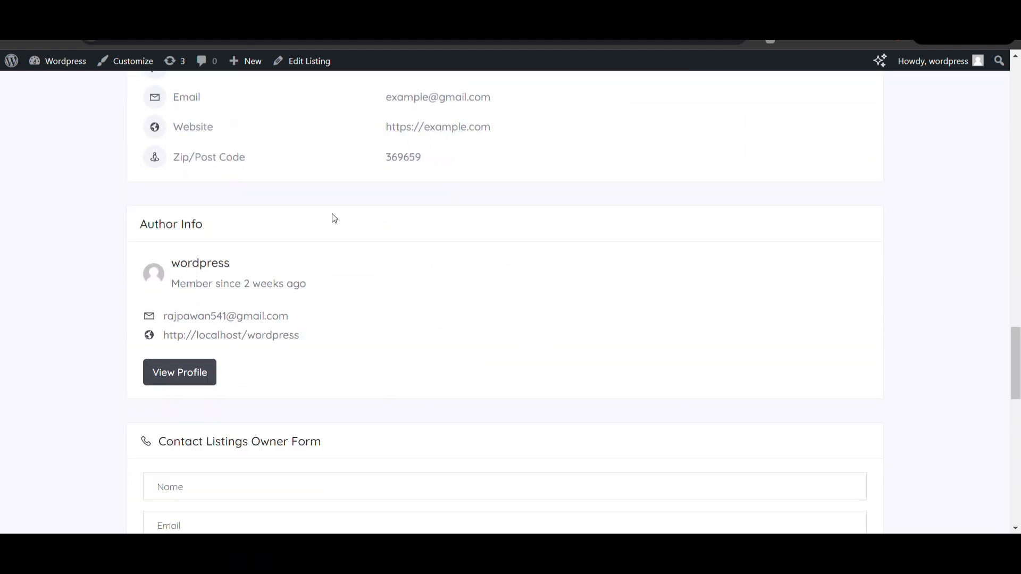
Examine the owner contact form and the review section of the Dubai Fountain Hotel listing.
{"action": "scroll", "coordinate": [333, 218], "scroll_direction": "down", "scroll_amount": 5}
{"action": "scroll", "coordinate": [337, 219], "scroll_direction": "down", "scroll_amount": 1}
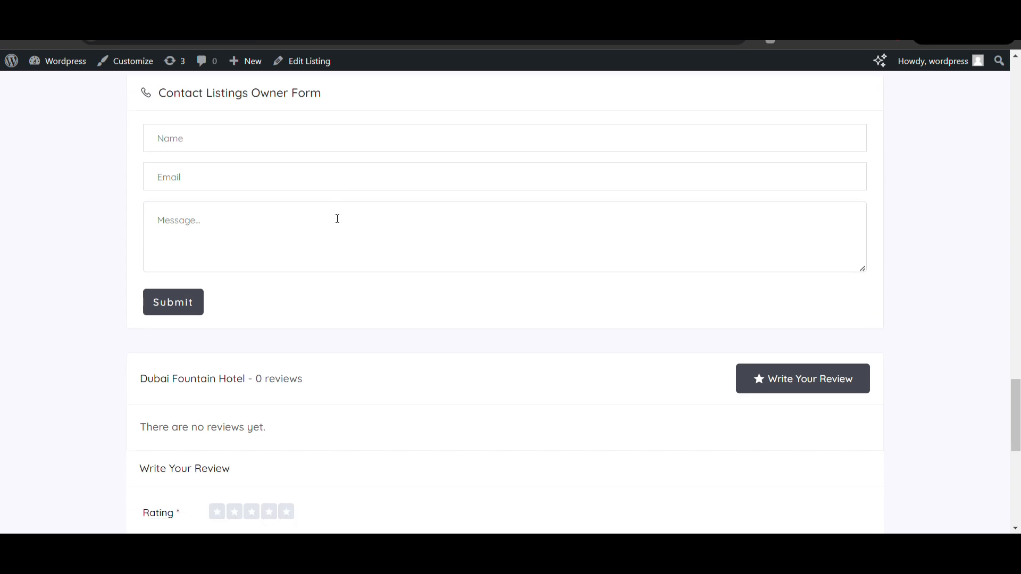
{"action": "scroll", "coordinate": [337, 219], "scroll_direction": "up", "scroll_amount": 1}
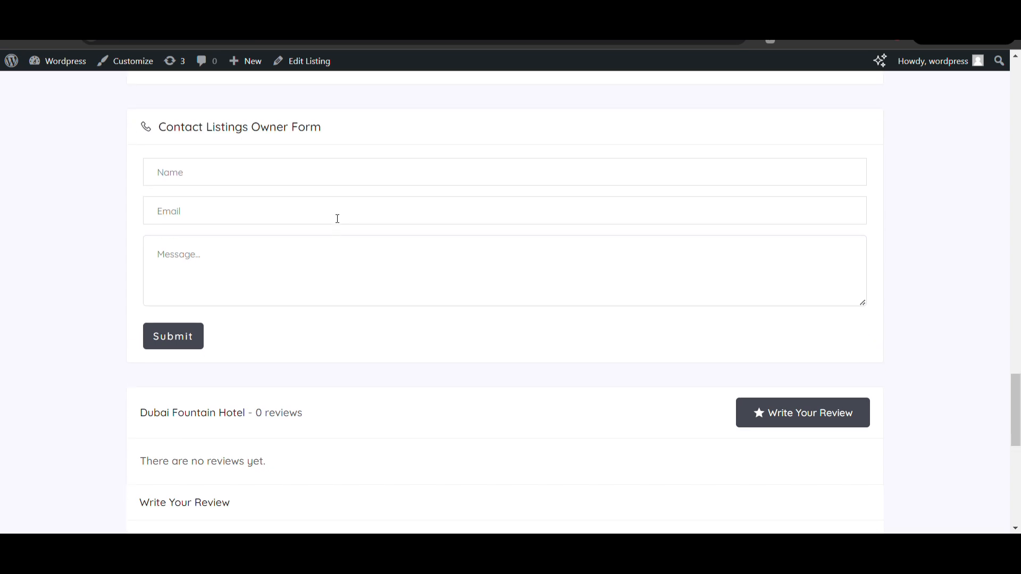
{"action": "scroll", "coordinate": [337, 219], "scroll_direction": "down", "scroll_amount": 5}
{"action": "scroll", "coordinate": [331, 217], "scroll_direction": "up", "scroll_amount": 3}
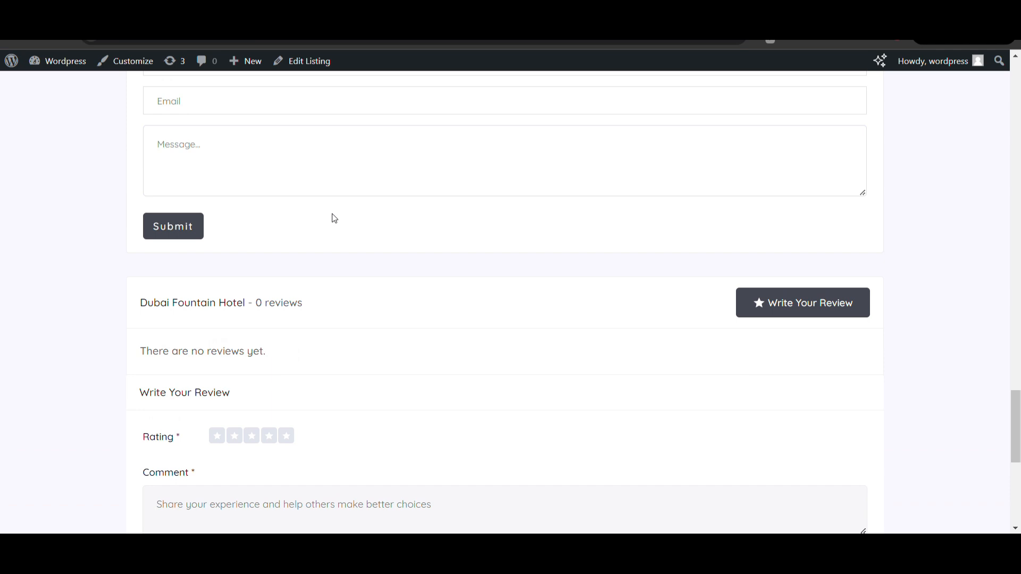
{"action": "scroll", "coordinate": [333, 215], "scroll_direction": "up", "scroll_amount": 20}
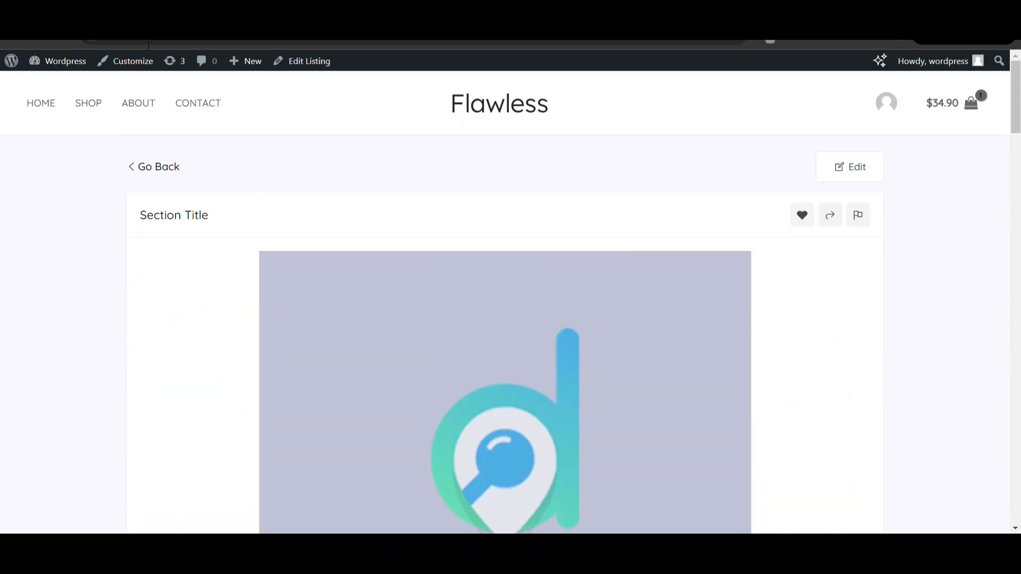
Return to the admin dashboard, find the Directorist All Listings page among the site's pages, and view it on the site.
{"action": "mouse_move", "coordinate": [83, 63]}
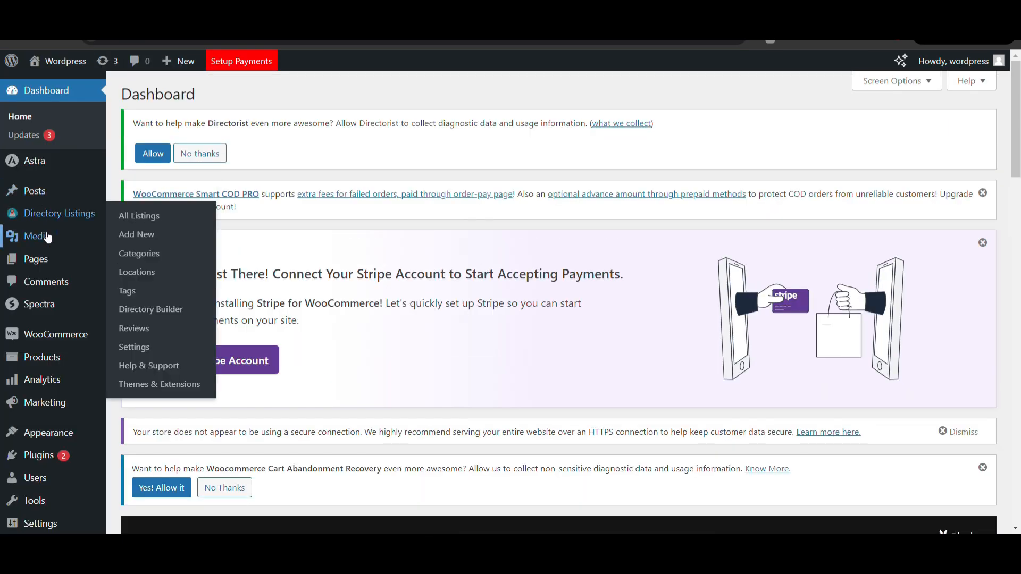
{"action": "mouse_move", "coordinate": [38, 224]}
{"action": "mouse_move", "coordinate": [47, 263]}
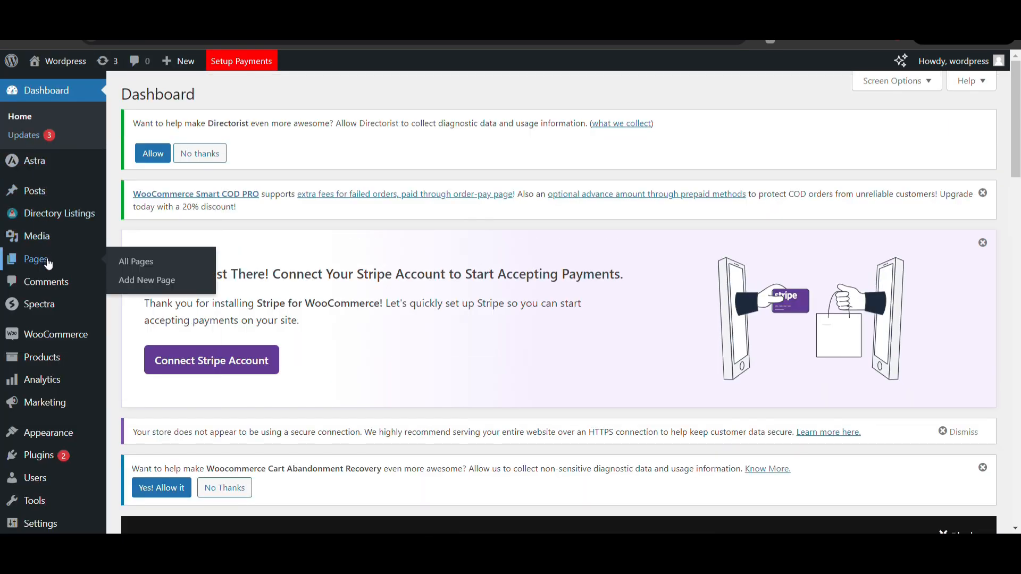
{"action": "scroll", "coordinate": [297, 329], "scroll_direction": "down", "scroll_amount": 9}
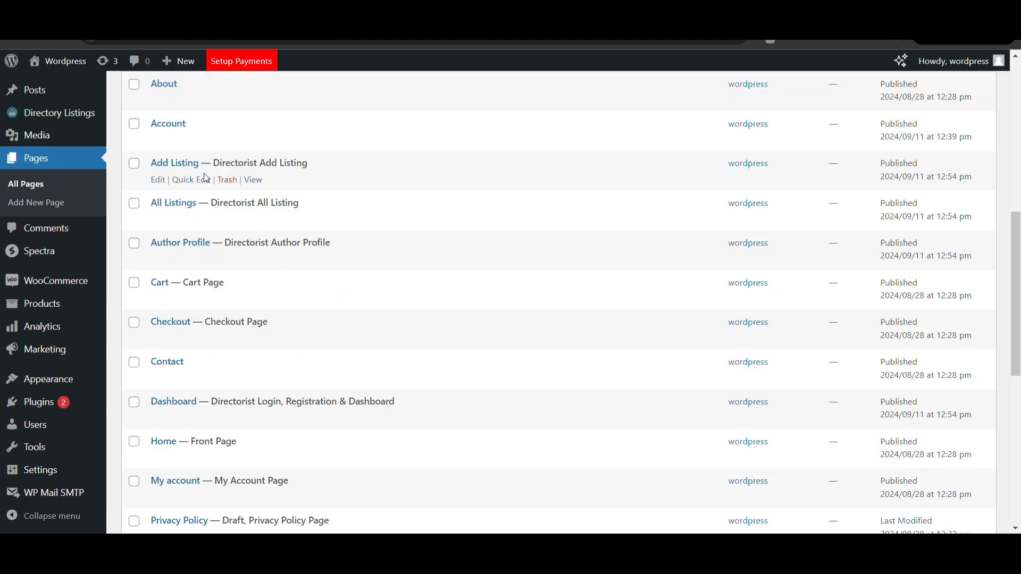
{"action": "left_click", "coordinate": [253, 219]}
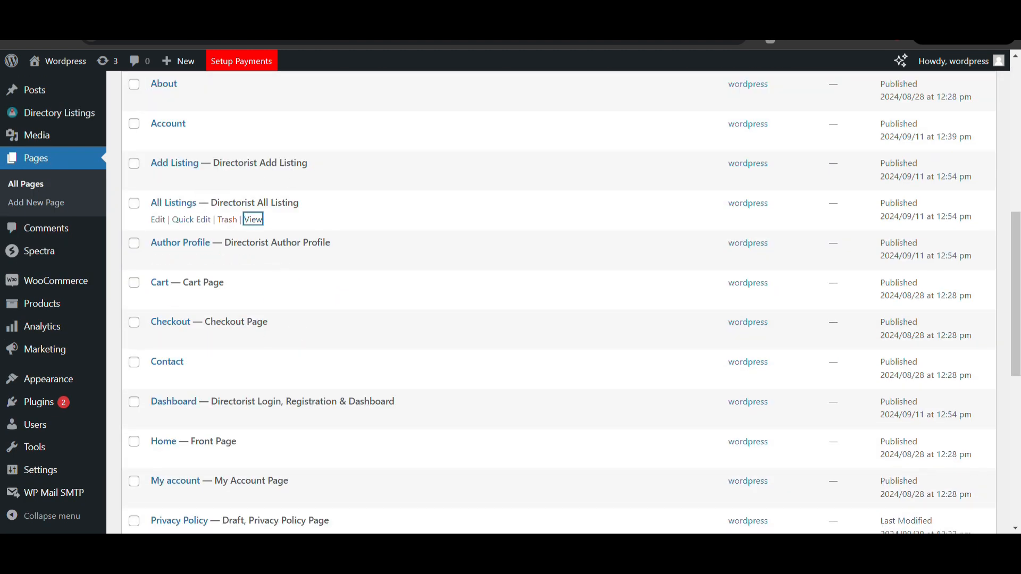
{"action": "scroll", "coordinate": [407, 311], "scroll_direction": "down", "scroll_amount": 5}
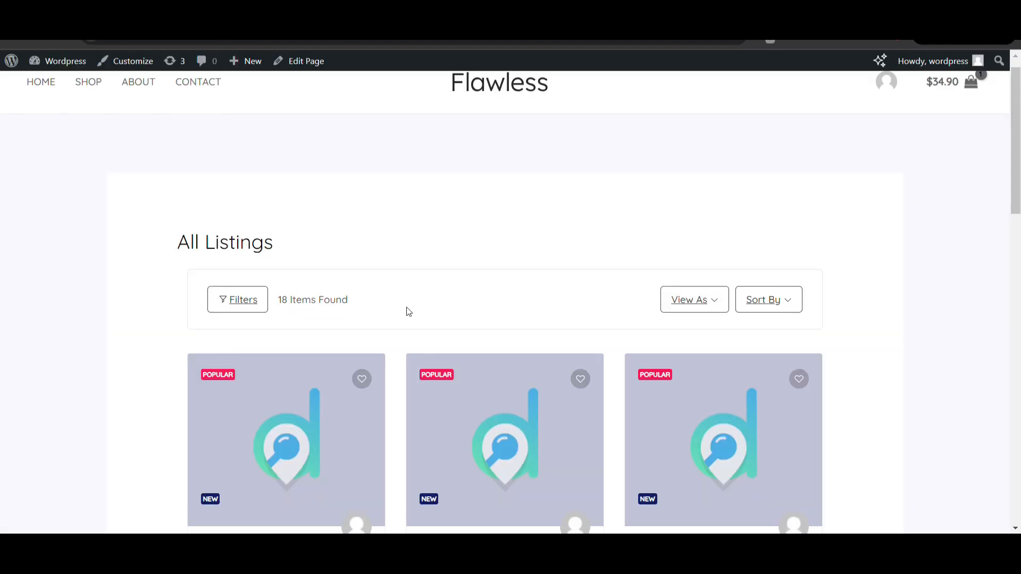
Examine the listing cards on the All Listings page, including their prices, locations, categories and page navigation.
{"action": "scroll", "coordinate": [408, 312], "scroll_direction": "down", "scroll_amount": 1}
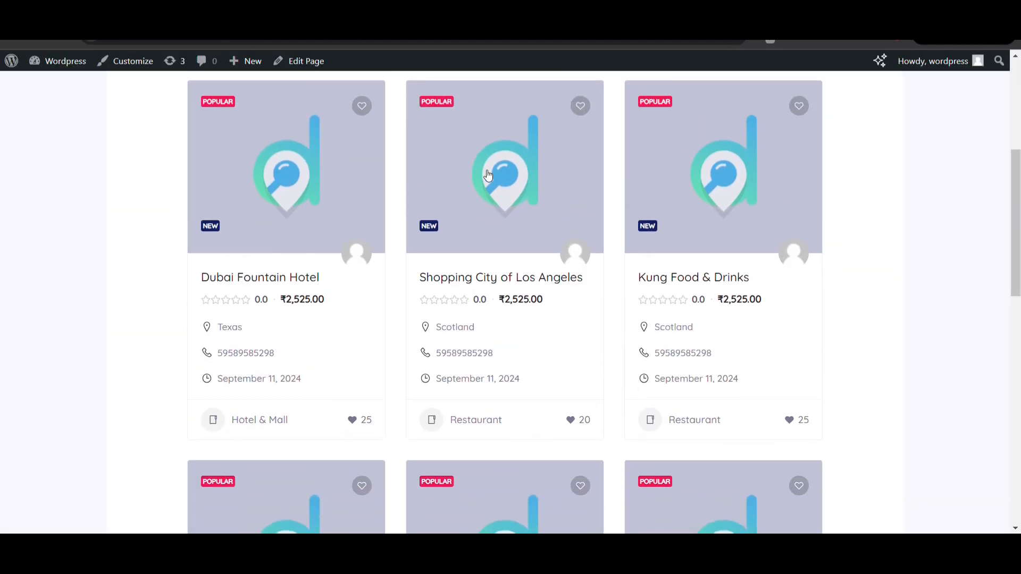
{"action": "scroll", "coordinate": [462, 269], "scroll_direction": "down", "scroll_amount": 2}
{"action": "scroll", "coordinate": [465, 270], "scroll_direction": "up", "scroll_amount": 4}
{"action": "scroll", "coordinate": [463, 263], "scroll_direction": "down", "scroll_amount": 7}
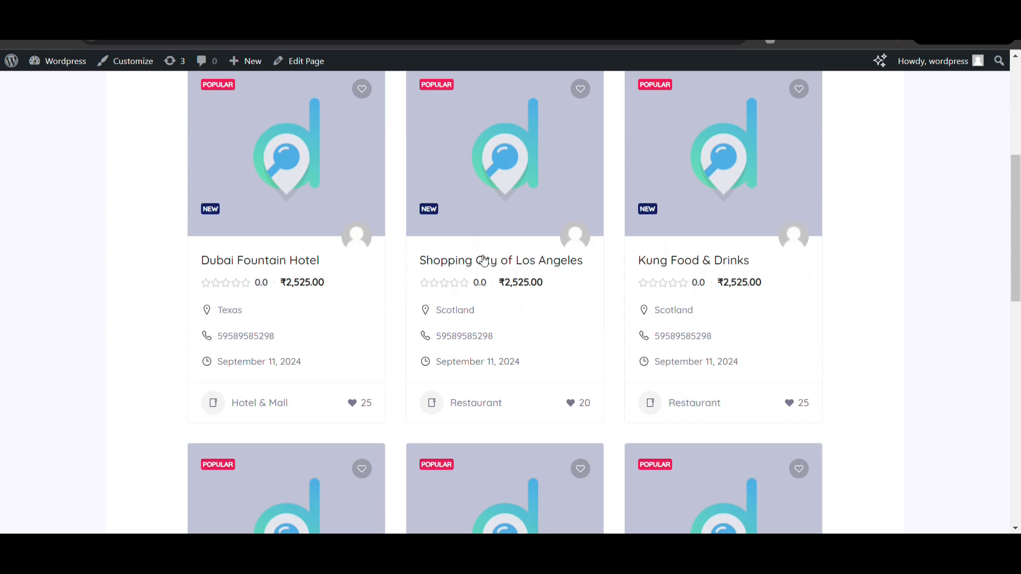
{"action": "scroll", "coordinate": [481, 259], "scroll_direction": "down", "scroll_amount": 3}
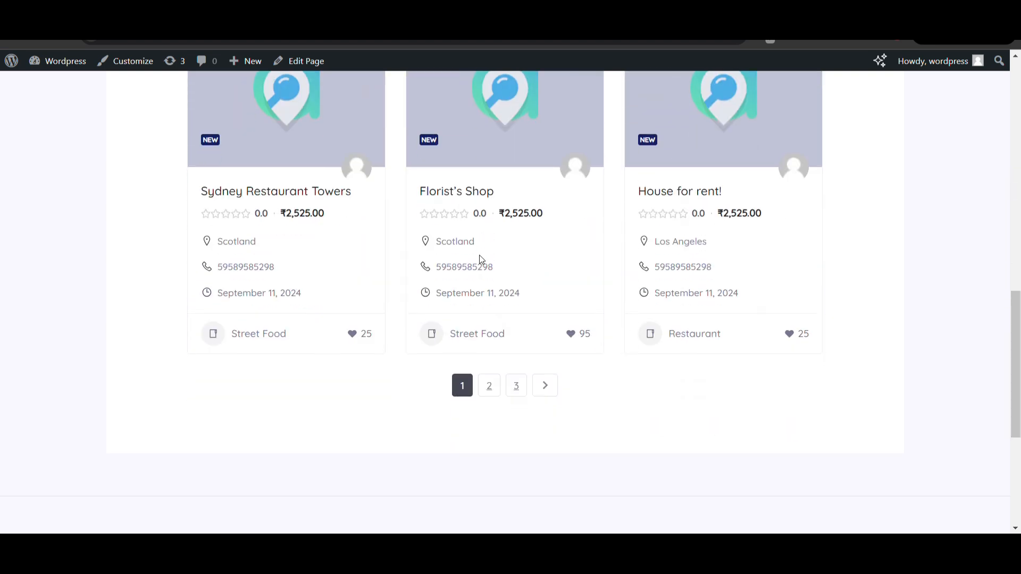
{"action": "scroll", "coordinate": [480, 261], "scroll_direction": "down", "scroll_amount": 1}
{"action": "scroll", "coordinate": [478, 264], "scroll_direction": "up", "scroll_amount": 7}
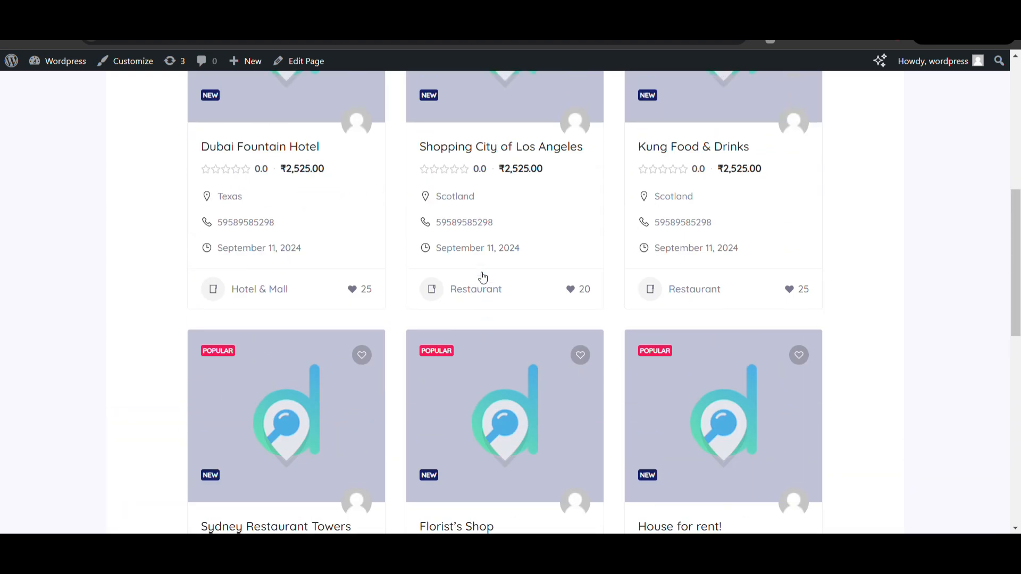
{"action": "scroll", "coordinate": [483, 277], "scroll_direction": "up", "scroll_amount": 2}
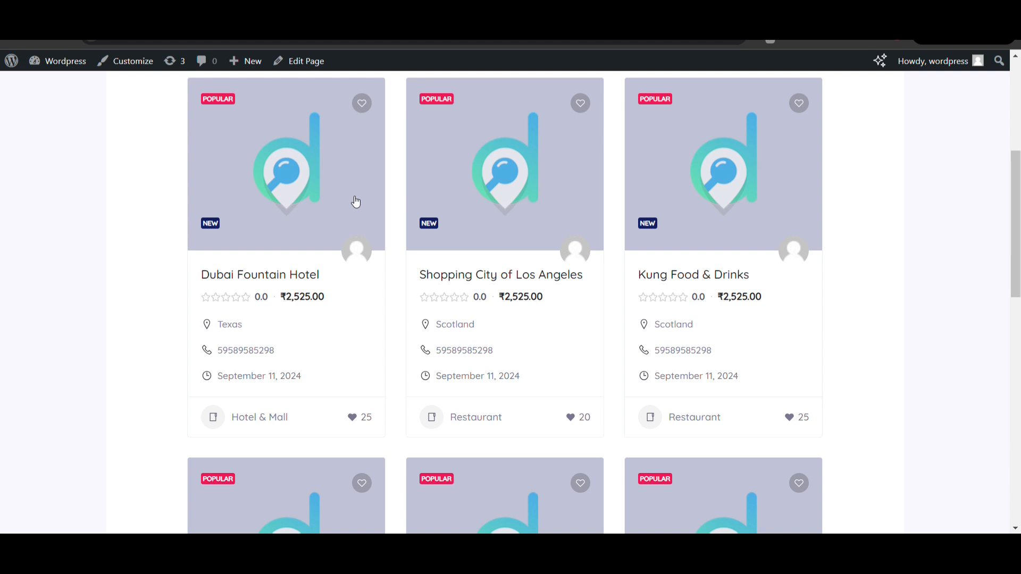
Return to the admin dashboard and view the general settings of the directory in Directorist's Directory Builder.
{"action": "key", "text": "alt+Left"}
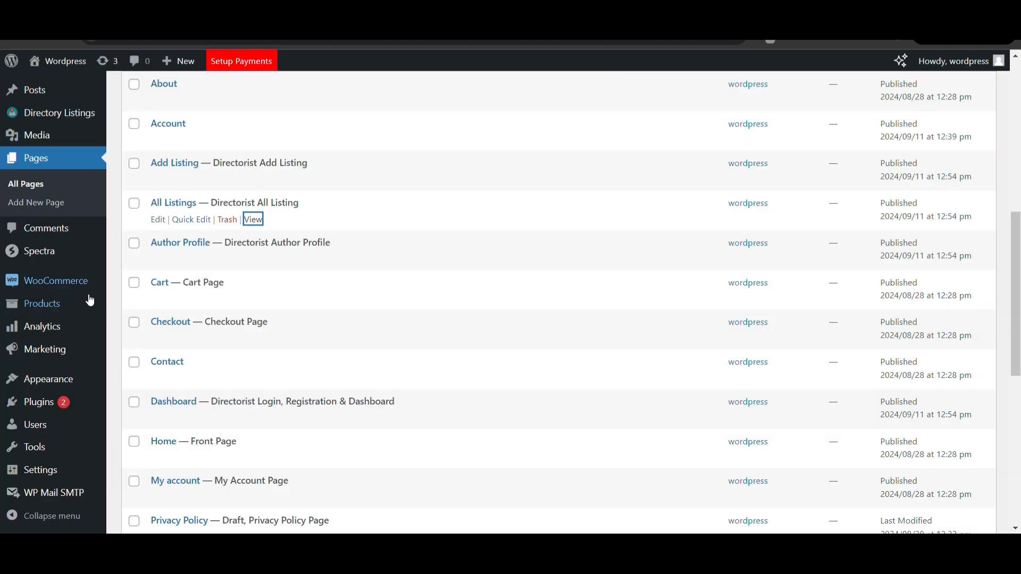
{"action": "scroll", "coordinate": [55, 199], "scroll_direction": "down", "scroll_amount": 4}
{"action": "key", "text": "alt+Left"}
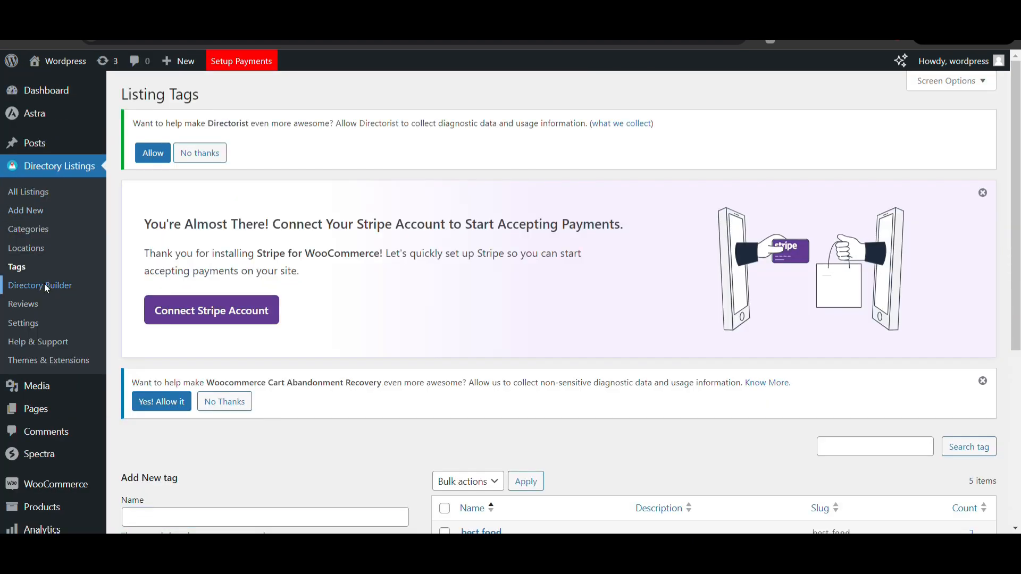
{"action": "scroll", "coordinate": [381, 277], "scroll_direction": "down", "scroll_amount": 3}
{"action": "key", "text": "alt+Right"}
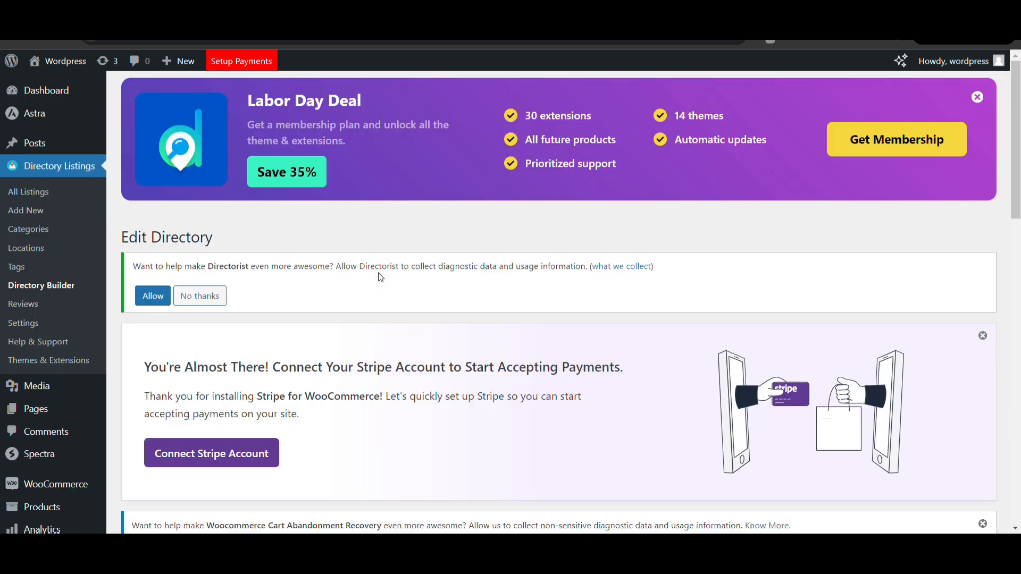
{"action": "scroll", "coordinate": [379, 277], "scroll_direction": "down", "scroll_amount": 10}
{"action": "scroll", "coordinate": [381, 278], "scroll_direction": "down", "scroll_amount": 1}
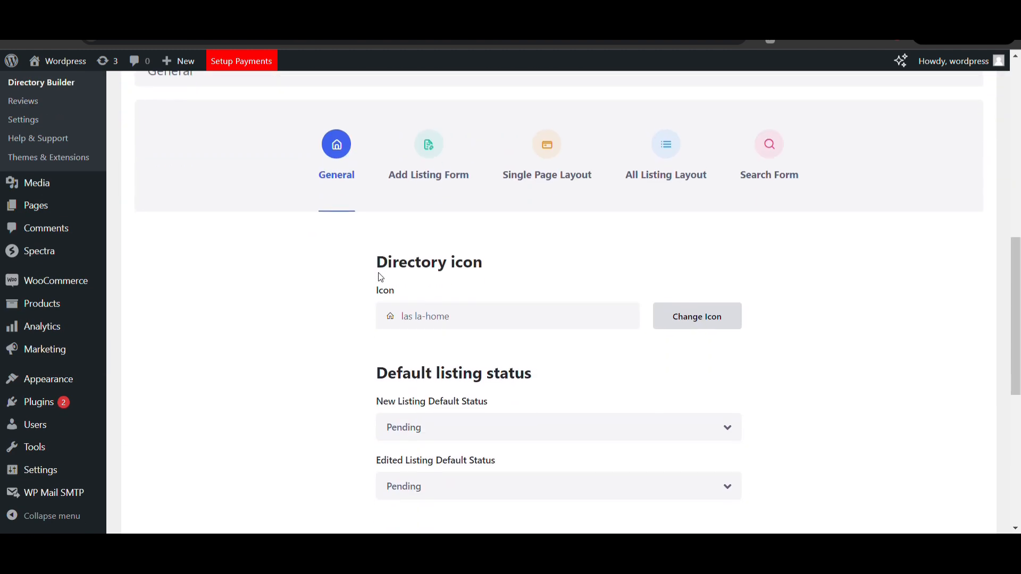
View the Add Listing Form fields, examine the Single Page Layout's listing header, and check which elements can be inserted below its slider.
{"action": "left_click", "coordinate": [428, 154]}
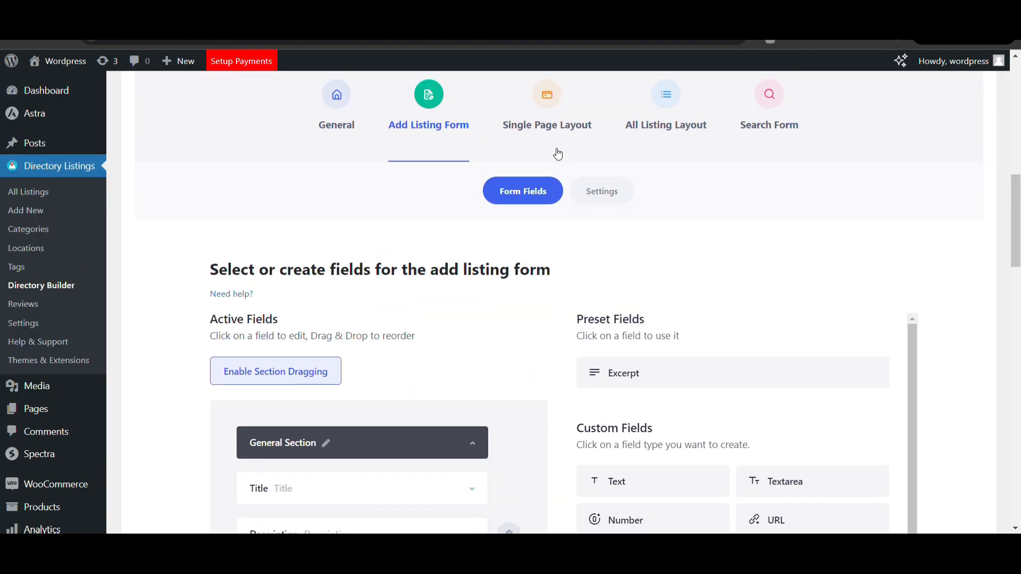
{"action": "left_click", "coordinate": [539, 125]}
{"action": "scroll", "coordinate": [487, 299], "scroll_direction": "down", "scroll_amount": 4}
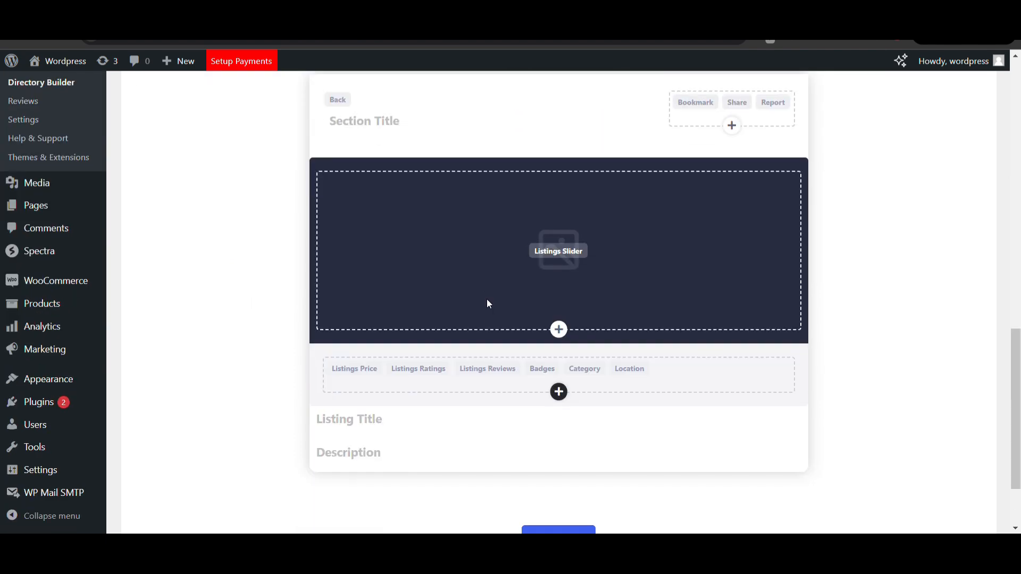
{"action": "scroll", "coordinate": [486, 299], "scroll_direction": "up", "scroll_amount": 4}
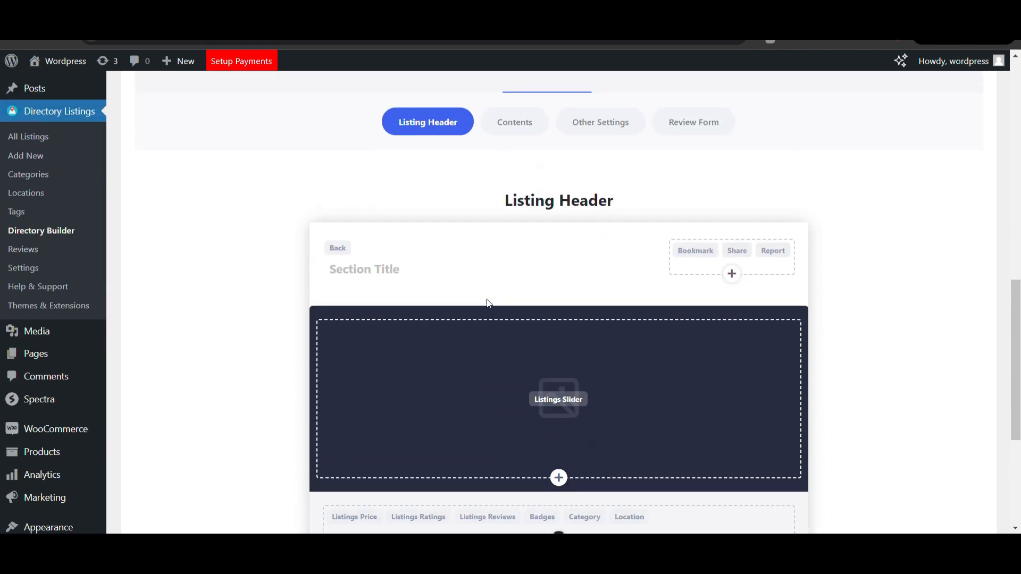
{"action": "scroll", "coordinate": [487, 299], "scroll_direction": "down", "scroll_amount": 4}
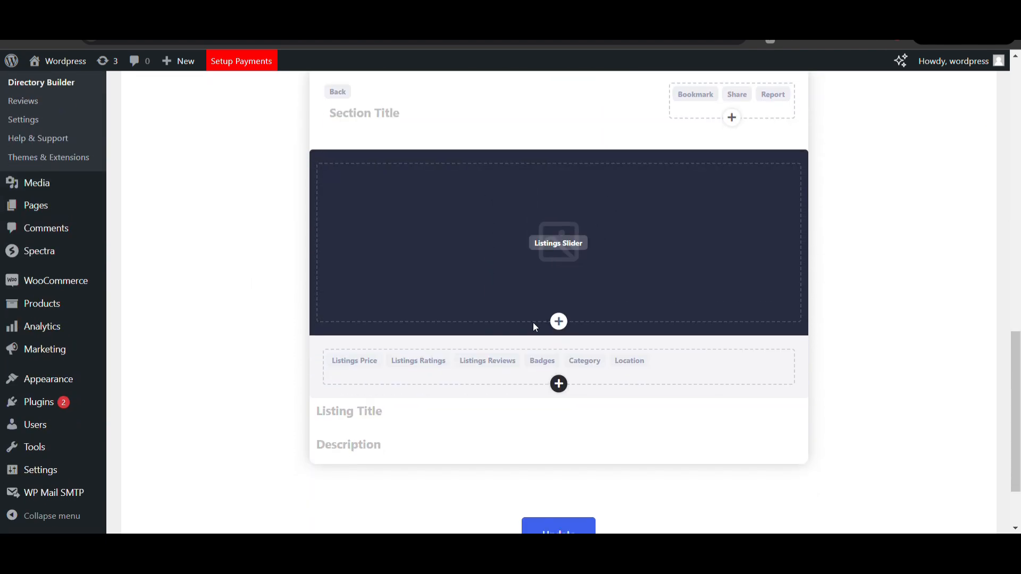
{"action": "scroll", "coordinate": [534, 328], "scroll_direction": "up", "scroll_amount": 5}
{"action": "scroll", "coordinate": [534, 327], "scroll_direction": "down", "scroll_amount": 3}
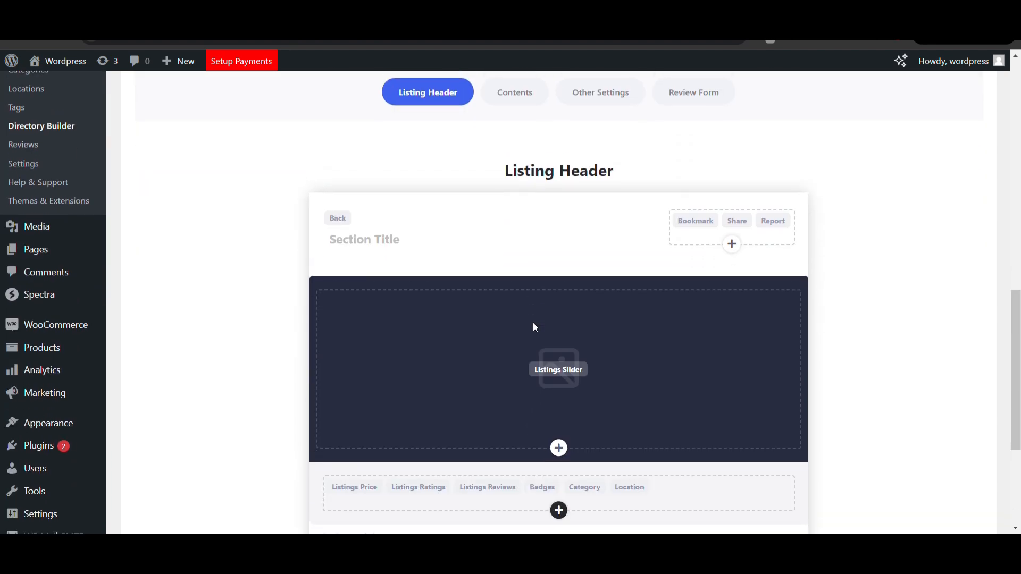
{"action": "scroll", "coordinate": [605, 311], "scroll_direction": "down", "scroll_amount": 3}
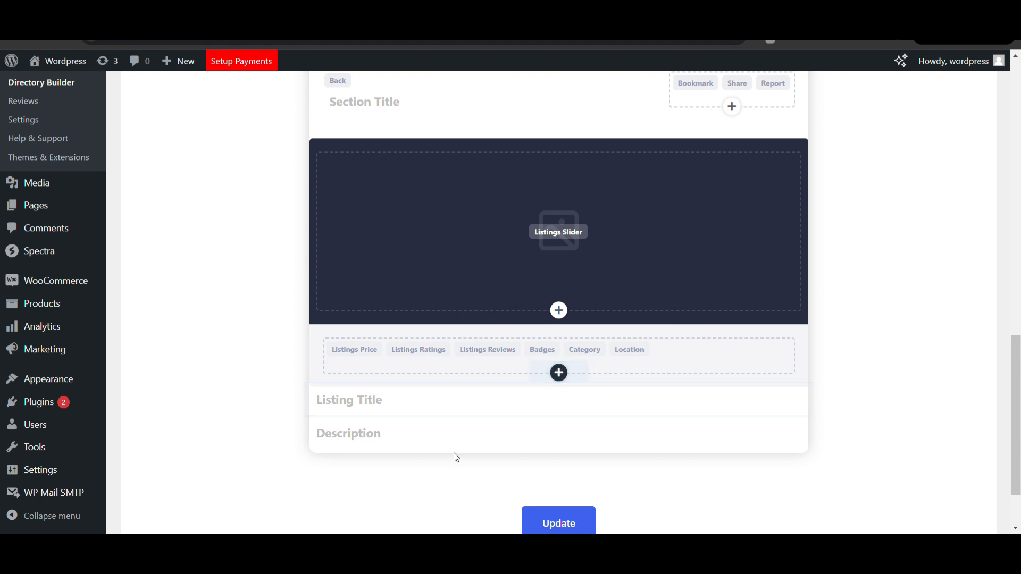
{"action": "scroll", "coordinate": [455, 456], "scroll_direction": "down", "scroll_amount": 2}
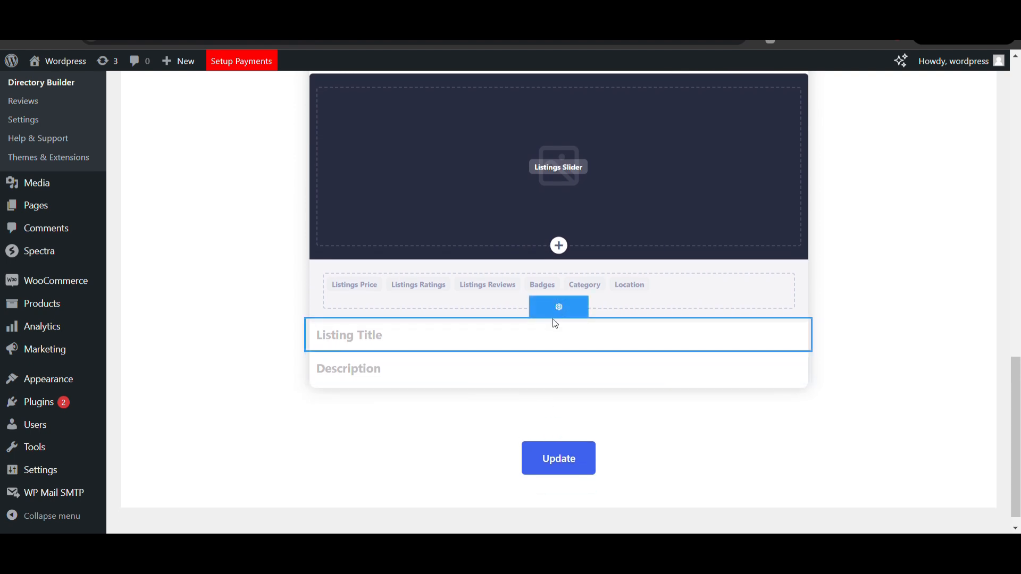
{"action": "left_click", "coordinate": [561, 312]}
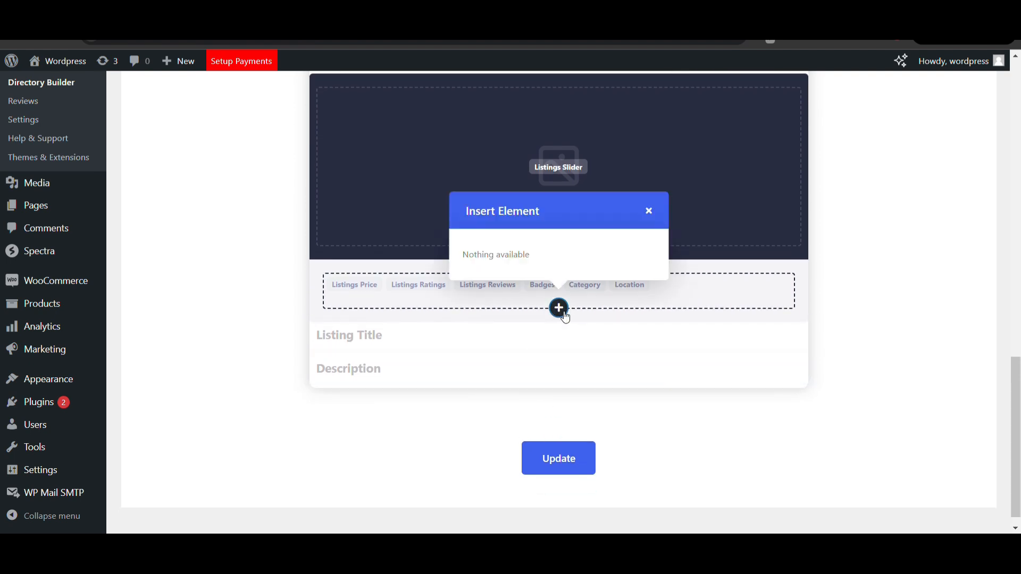
{"action": "scroll", "coordinate": [525, 248], "scroll_direction": "up", "scroll_amount": 5}
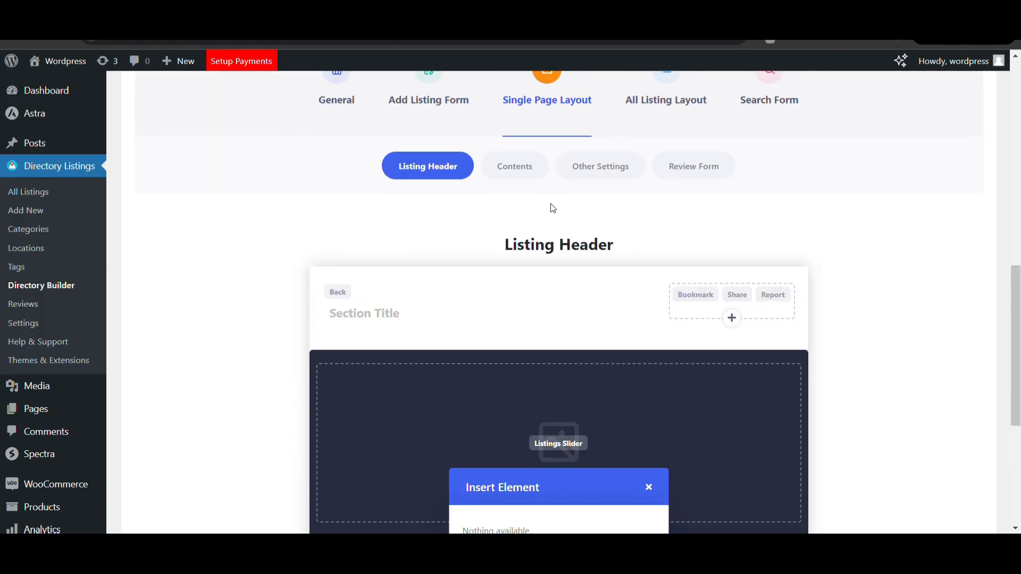
Review the Contents, Other Settings and Review Form sections of the Single Page Layout.
{"action": "left_click", "coordinate": [520, 167]}
{"action": "scroll", "coordinate": [488, 253], "scroll_direction": "down", "scroll_amount": 4}
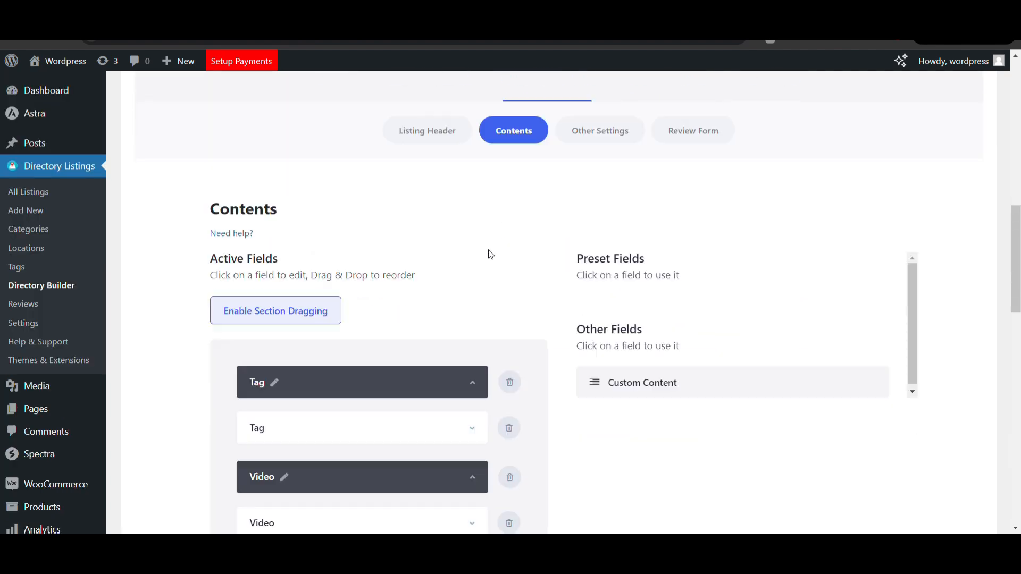
{"action": "scroll", "coordinate": [489, 254], "scroll_direction": "up", "scroll_amount": 4}
{"action": "scroll", "coordinate": [489, 254], "scroll_direction": "up", "scroll_amount": 2}
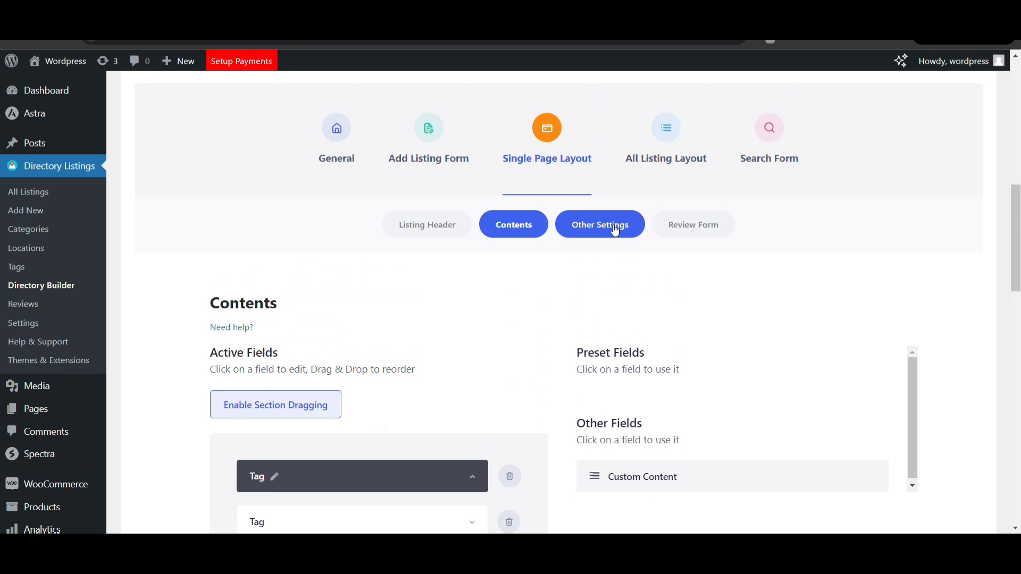
{"action": "left_click", "coordinate": [615, 229]}
{"action": "left_click", "coordinate": [687, 228]}
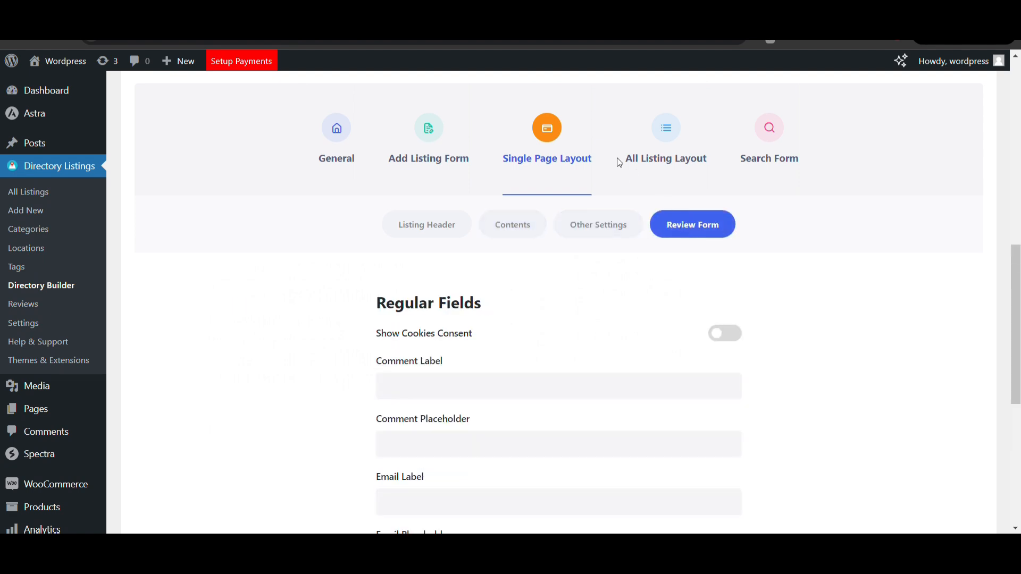
Examine the grid and list card designs of the All Listing Layout and view the Search Form configuration.
{"action": "left_click", "coordinate": [667, 151]}
{"action": "scroll", "coordinate": [567, 357], "scroll_direction": "down", "scroll_amount": 6}
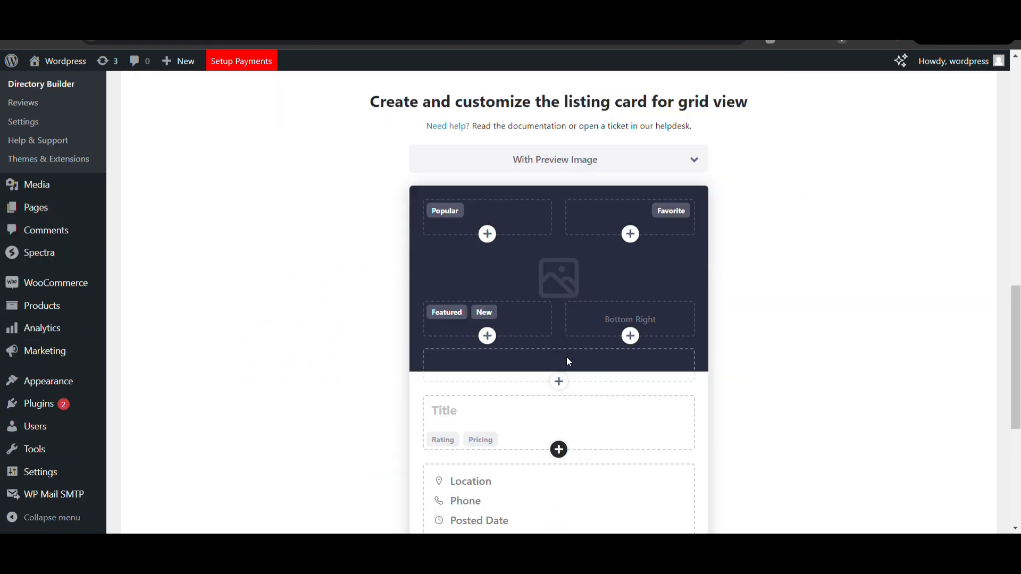
{"action": "scroll", "coordinate": [568, 360], "scroll_direction": "down", "scroll_amount": 3}
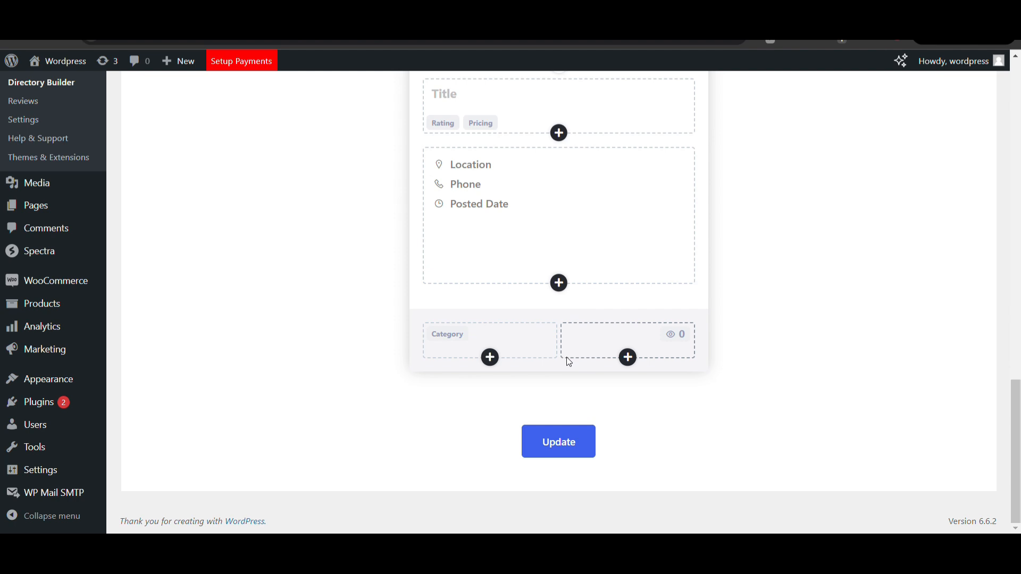
{"action": "scroll", "coordinate": [568, 360], "scroll_direction": "up", "scroll_amount": 10}
{"action": "left_click", "coordinate": [606, 380]}
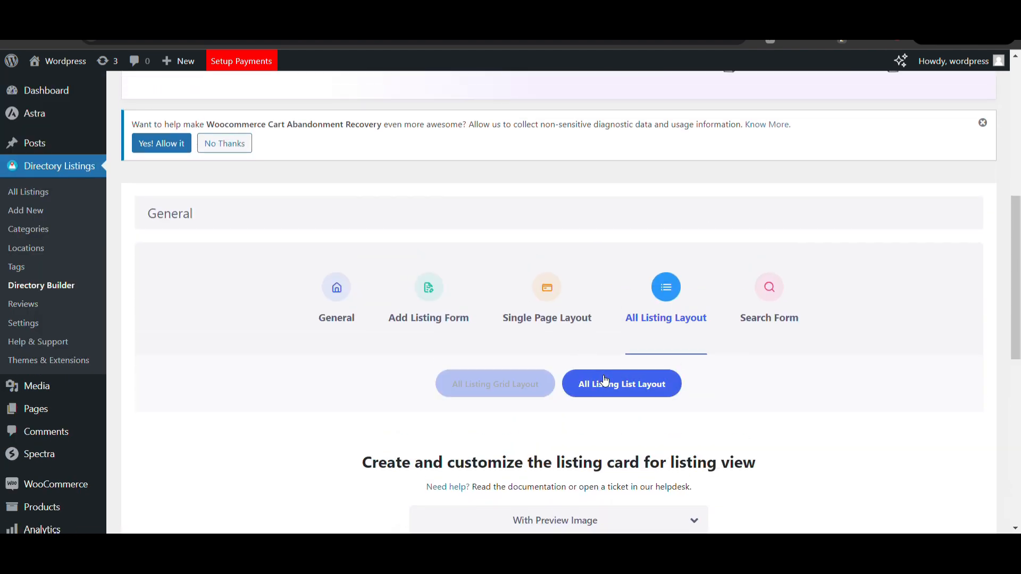
{"action": "scroll", "coordinate": [601, 381], "scroll_direction": "down", "scroll_amount": 5}
{"action": "scroll", "coordinate": [603, 380], "scroll_direction": "up", "scroll_amount": 5}
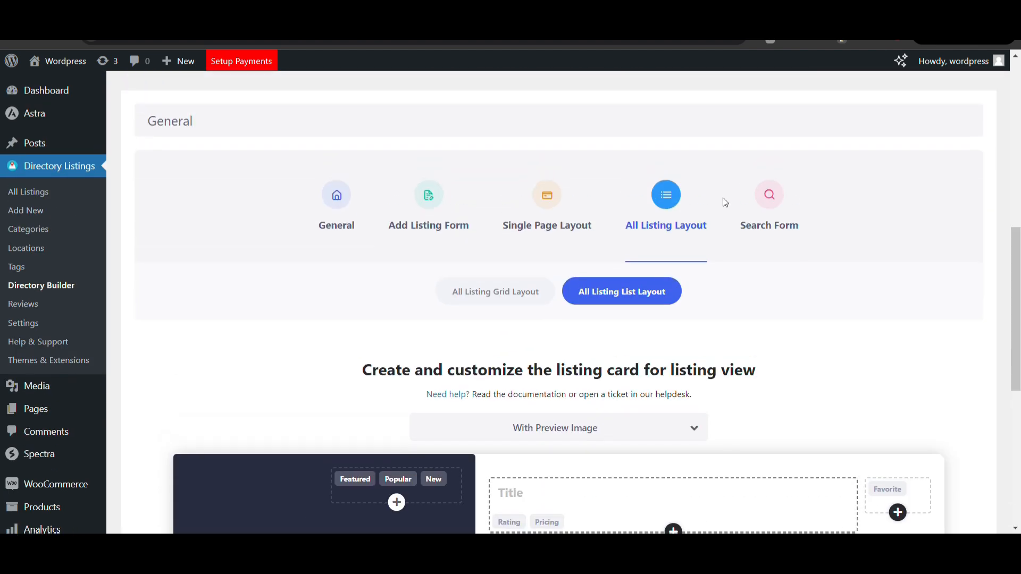
{"action": "left_click", "coordinate": [770, 208]}
{"action": "scroll", "coordinate": [696, 297], "scroll_direction": "down", "scroll_amount": 4}
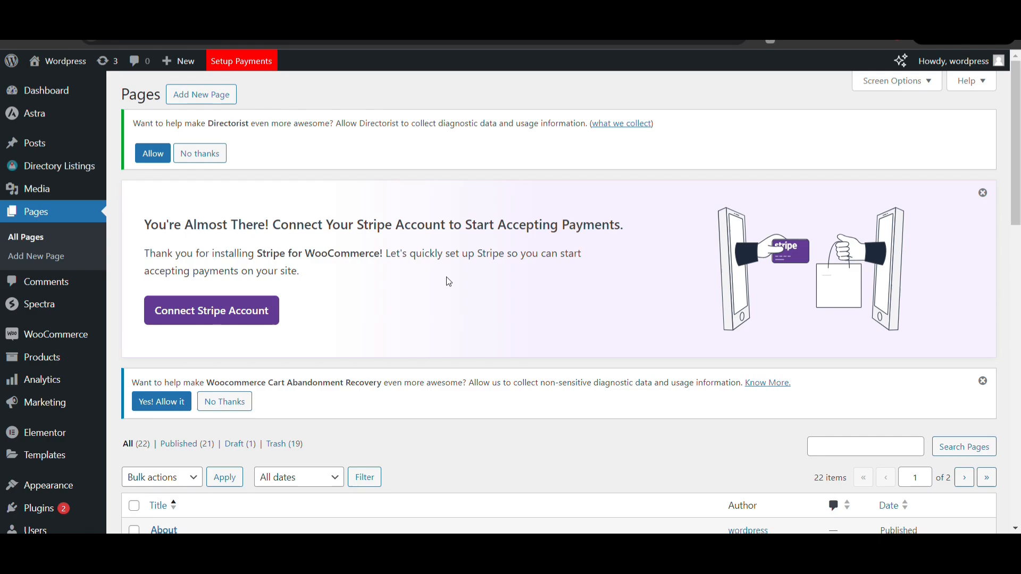
Find Sample Page among the site's pages and open it for editing.
{"action": "scroll", "coordinate": [446, 277], "scroll_direction": "down", "scroll_amount": 6}
{"action": "scroll", "coordinate": [252, 223], "scroll_direction": "down", "scroll_amount": 3}
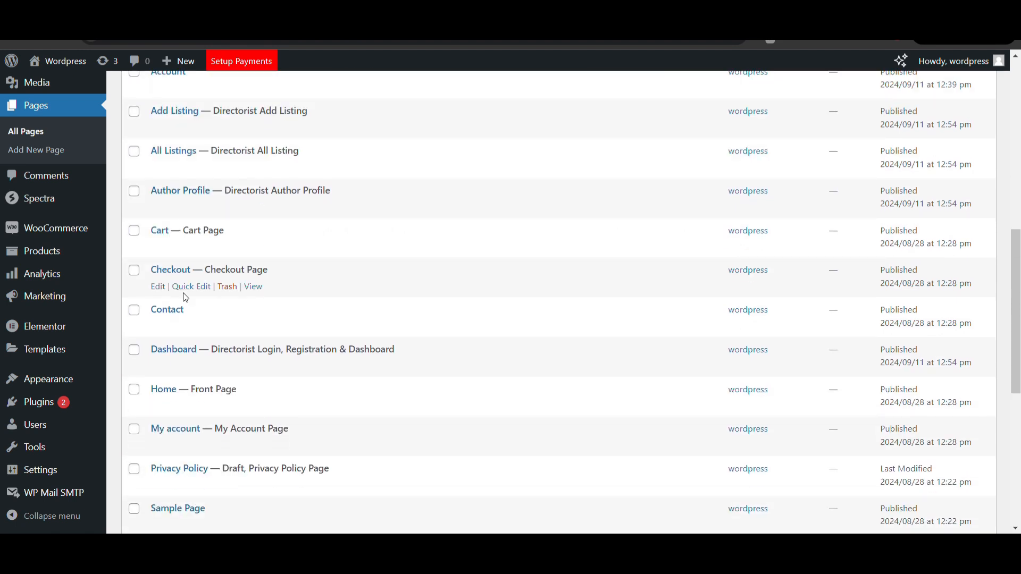
{"action": "scroll", "coordinate": [169, 318], "scroll_direction": "down", "scroll_amount": 2}
{"action": "scroll", "coordinate": [172, 322], "scroll_direction": "down", "scroll_amount": 5}
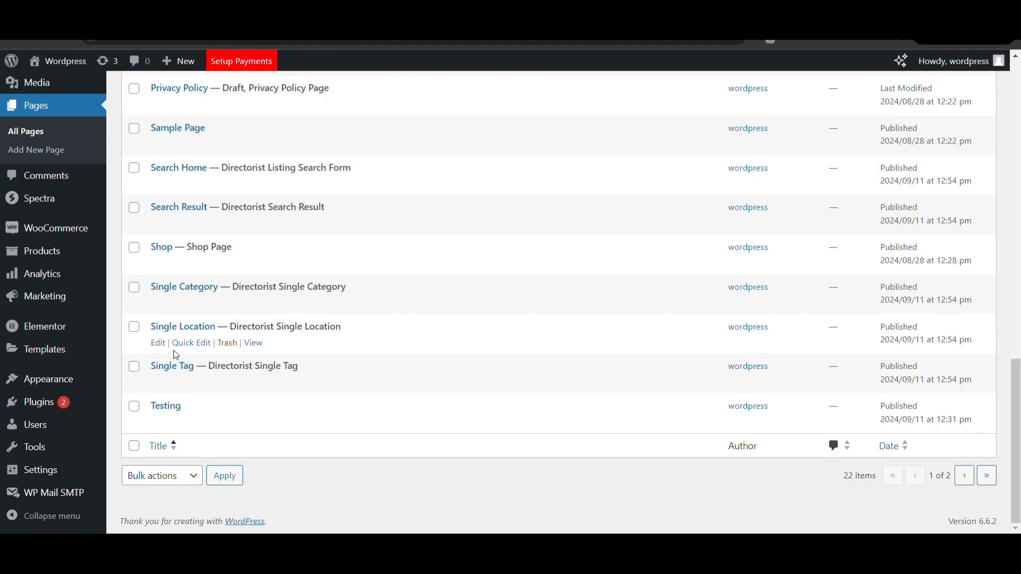
{"action": "scroll", "coordinate": [175, 351], "scroll_direction": "up", "scroll_amount": 2}
{"action": "scroll", "coordinate": [175, 354], "scroll_direction": "up", "scroll_amount": 1}
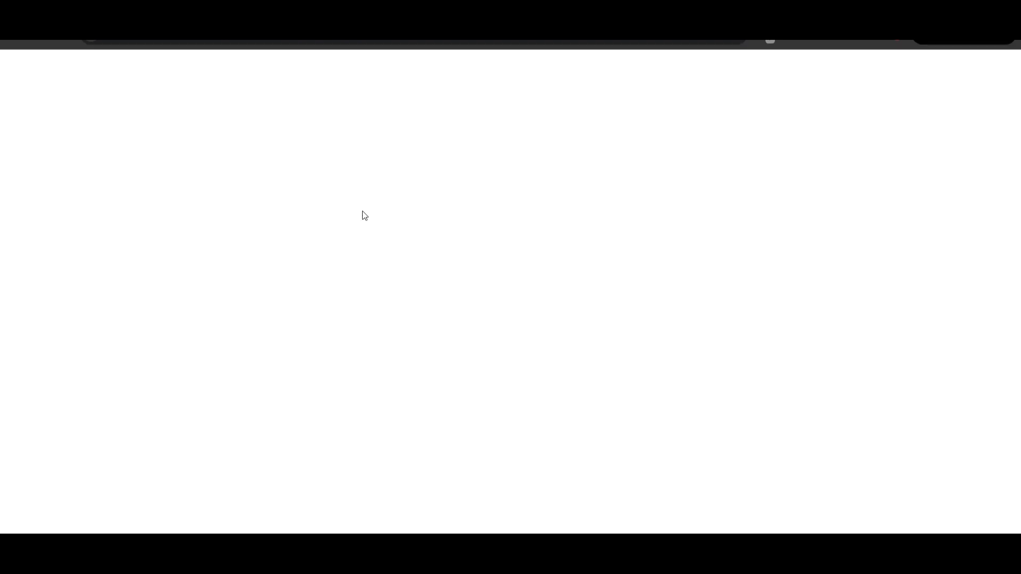
Open Sample Page in the Elementor editor, dismiss the notification, and delete the container with the example text.
{"action": "left_click", "coordinate": [262, 67]}
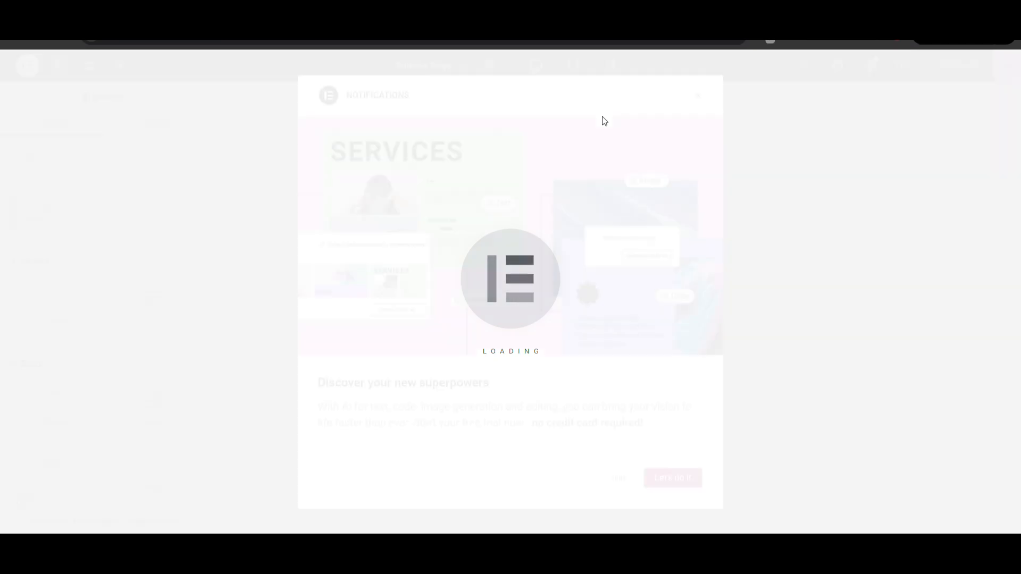
{"action": "left_click", "coordinate": [617, 477]}
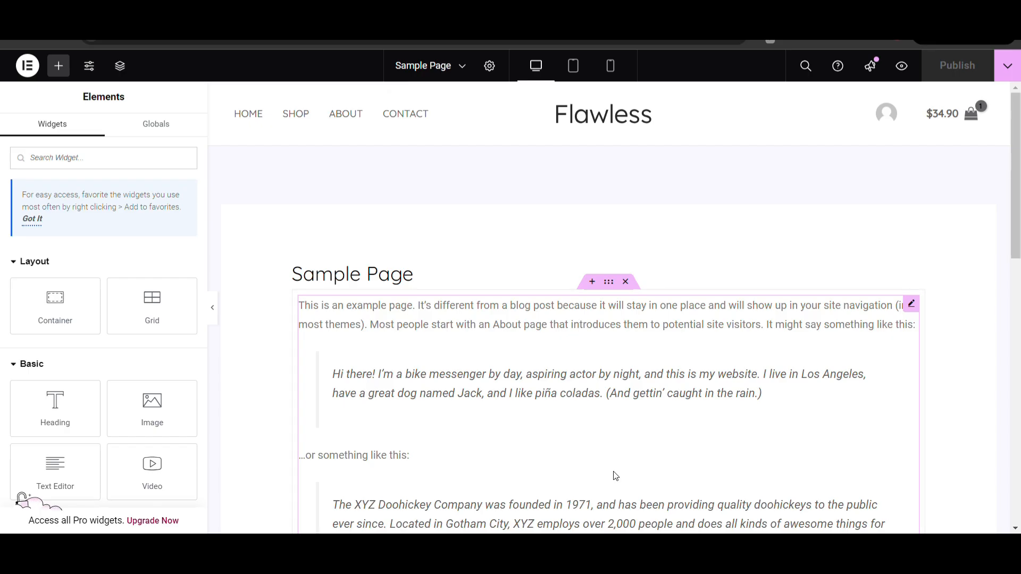
{"action": "left_click", "coordinate": [625, 282]}
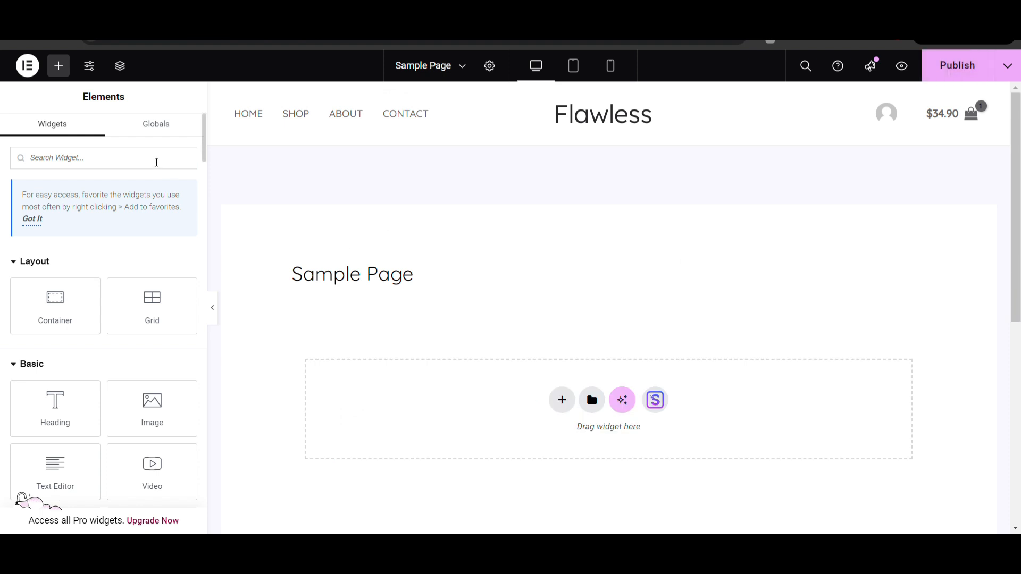
Search the widgets for "sea" and add the Directorist Search Form widget to the empty Sample Page.
{"action": "type", "text": "sea"}
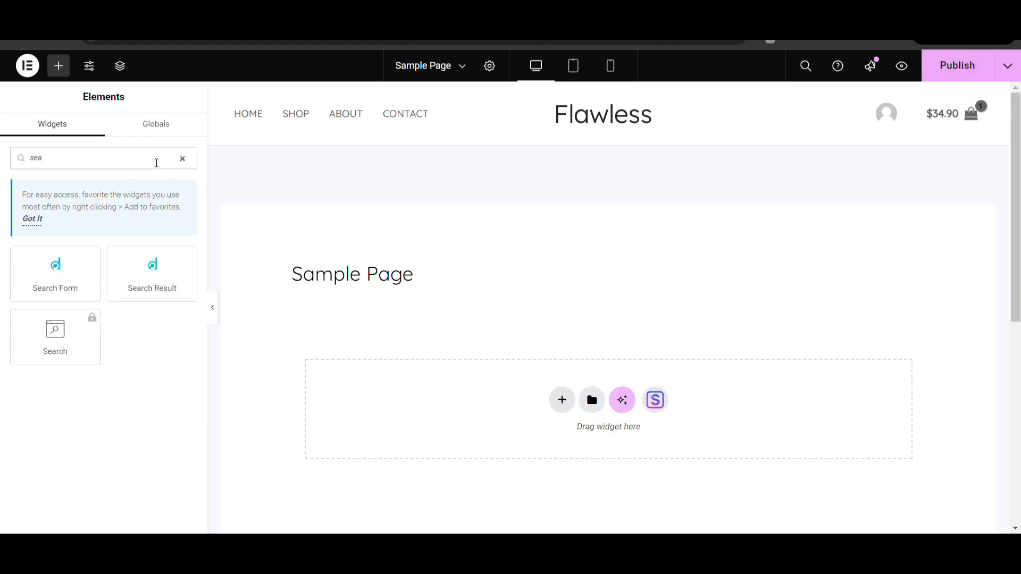
{"action": "left_click_drag", "start_coordinate": [68, 273], "coordinate": [355, 360]}
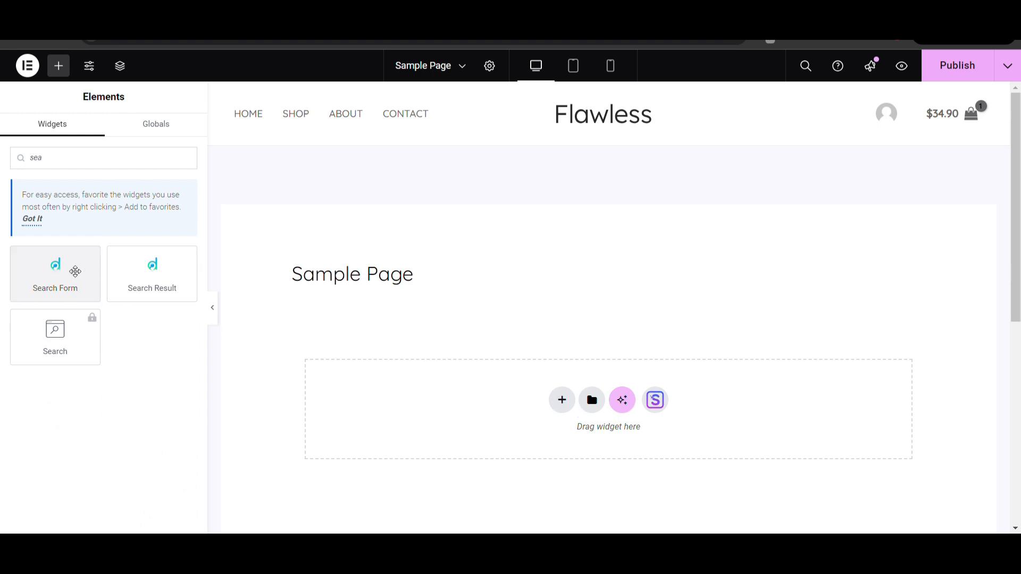
{"action": "left_click", "coordinate": [68, 268]}
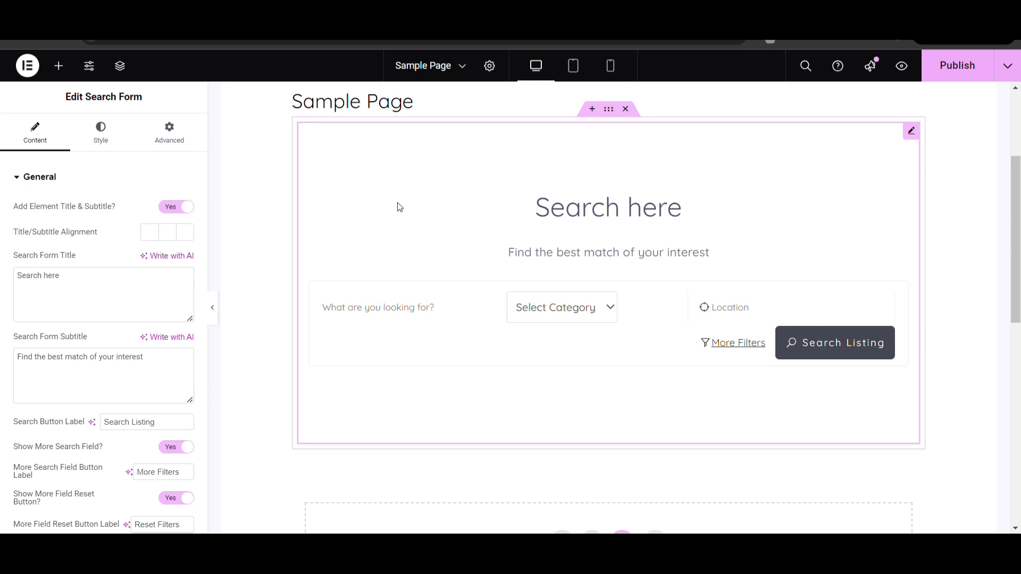
Clear the title and subtitle text of the Search Form widget.
{"action": "scroll", "coordinate": [400, 207], "scroll_direction": "down", "scroll_amount": 1}
{"action": "scroll", "coordinate": [400, 207], "scroll_direction": "up", "scroll_amount": 2}
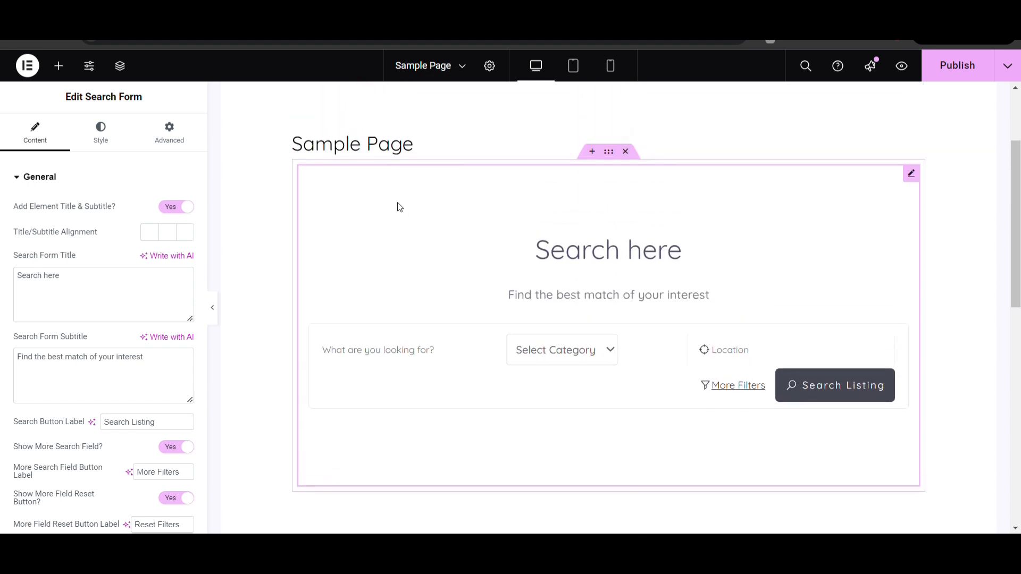
{"action": "triple_click", "coordinate": [90, 278]}
{"action": "key", "text": "BackSpace"}
{"action": "triple_click", "coordinate": [96, 362]}
{"action": "key", "text": "BackSpace"}
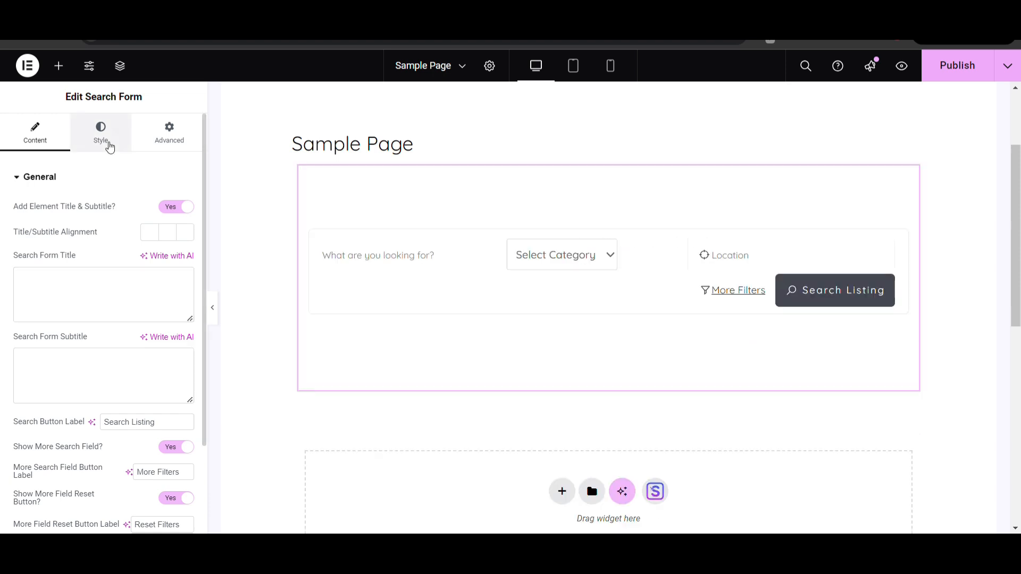
Give the container around the search form a classic background in light grey #C9C9C9.
{"action": "left_click", "coordinate": [107, 142]}
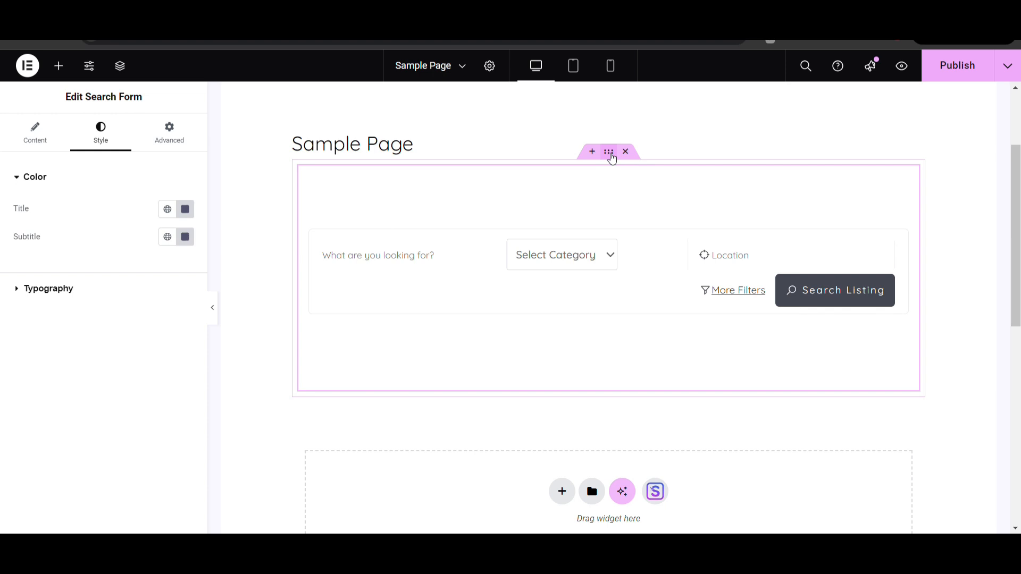
{"action": "left_click", "coordinate": [610, 155]}
{"action": "left_click", "coordinate": [99, 133]}
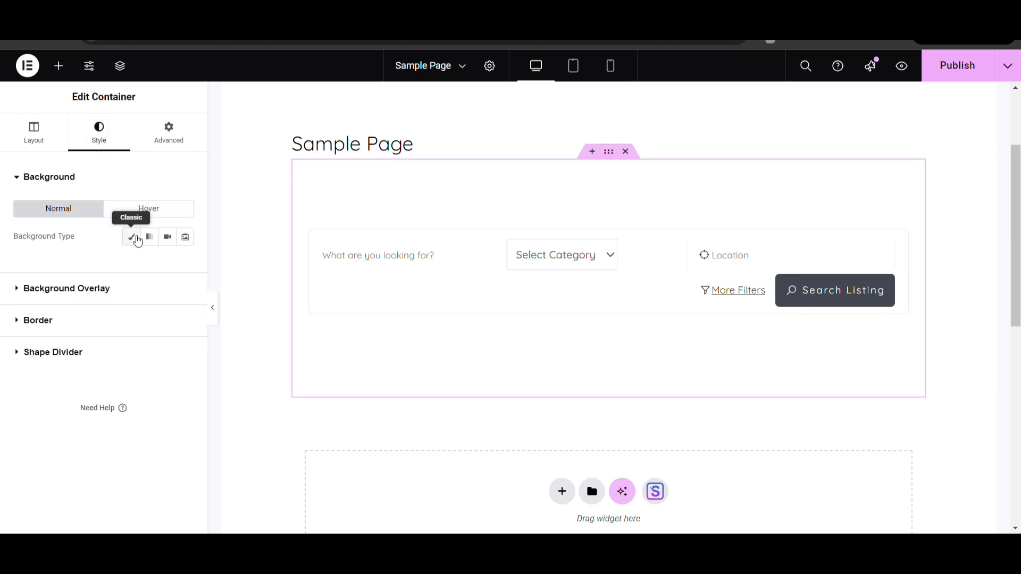
{"action": "left_click", "coordinate": [137, 238]}
{"action": "left_click", "coordinate": [185, 265]}
{"action": "left_click", "coordinate": [117, 353]}
{"action": "left_click_drag", "start_coordinate": [117, 355], "coordinate": [102, 344]}
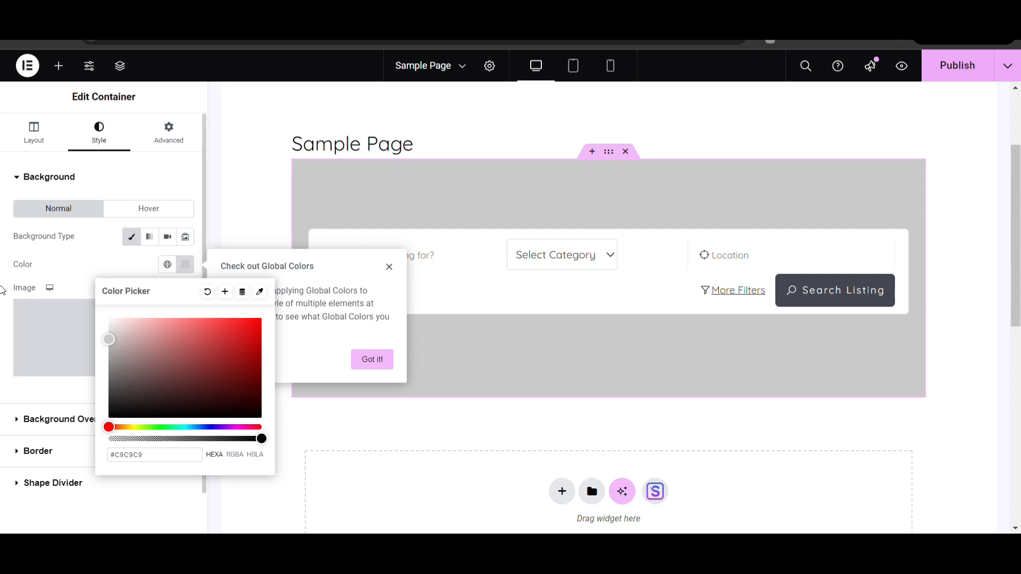
{"action": "left_click", "coordinate": [458, 245]}
{"action": "left_click", "coordinate": [446, 268]}
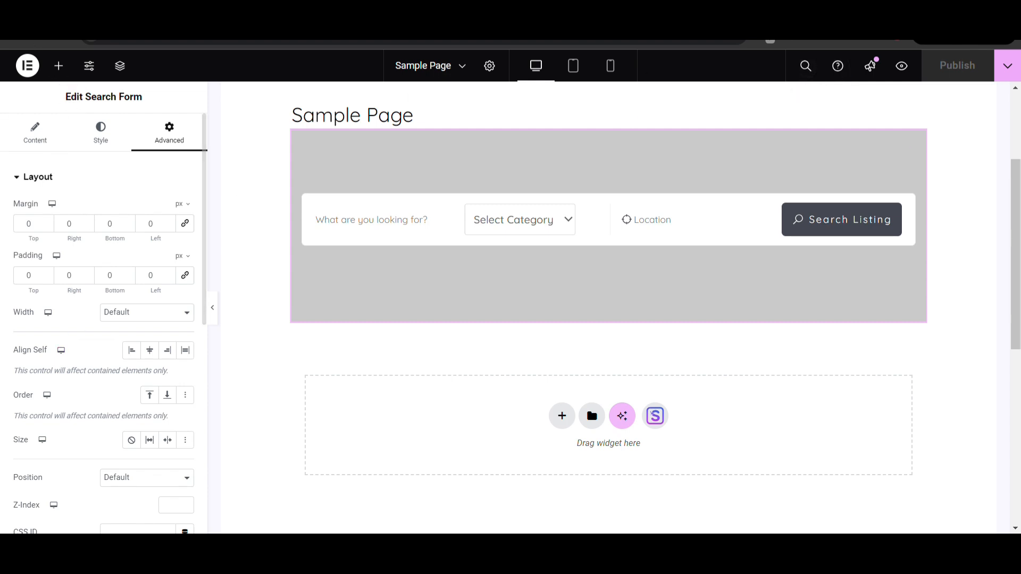
Preview Sample Page at a smaller zoom, run the listing search without any criteria, and look through the results.
{"action": "left_click", "coordinate": [902, 66]}
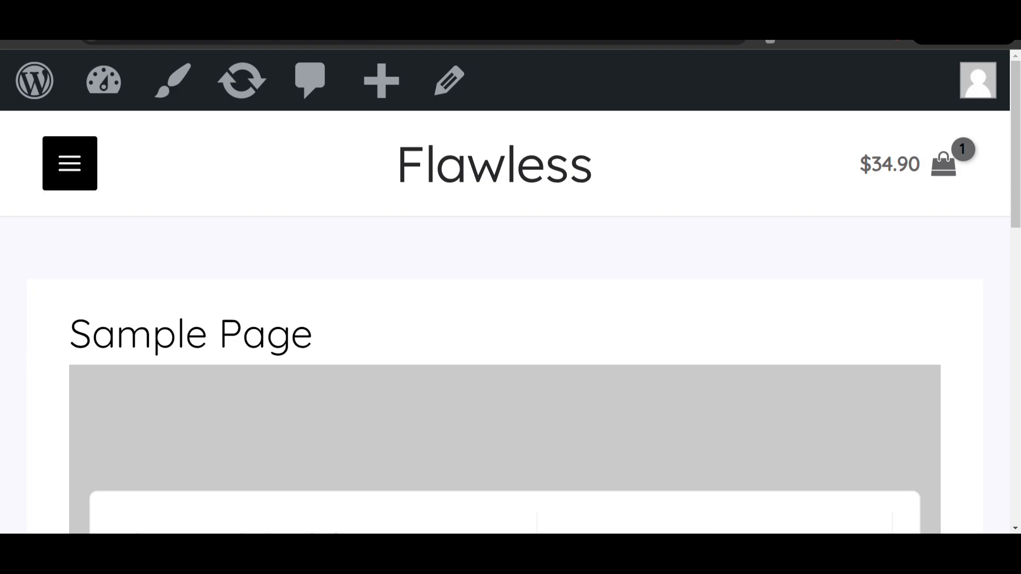
{"action": "key", "text": "ctrl+minus"}
{"action": "key", "text": "ctrl+minus"}
{"action": "key", "text": "ctrl+minus"}
{"action": "key", "text": "ctrl+minus"}
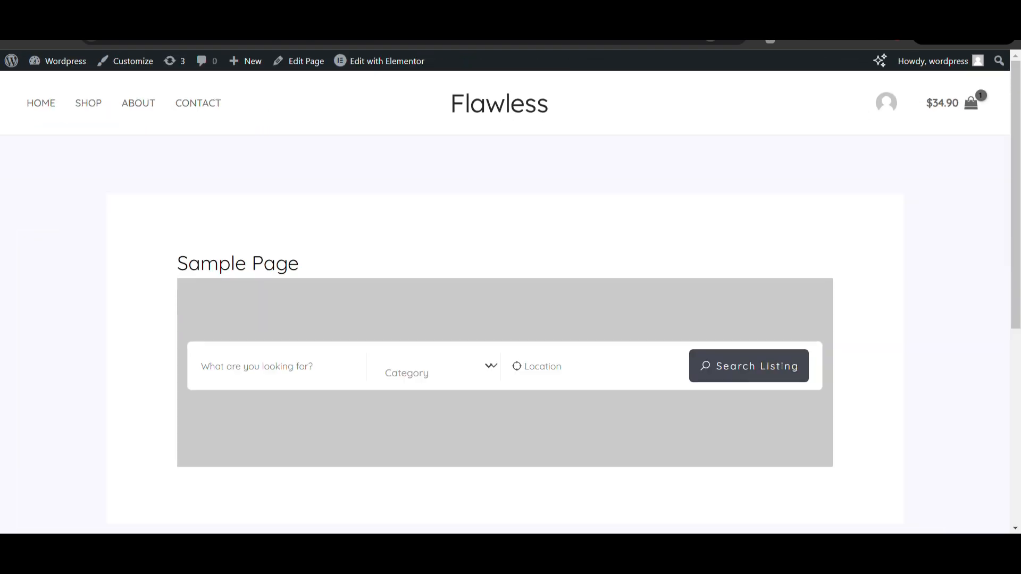
{"action": "key", "text": "ctrl+plus"}
{"action": "left_click", "coordinate": [766, 384]}
{"action": "scroll", "coordinate": [589, 384], "scroll_direction": "down", "scroll_amount": 1}
{"action": "scroll", "coordinate": [588, 384], "scroll_direction": "down", "scroll_amount": 2}
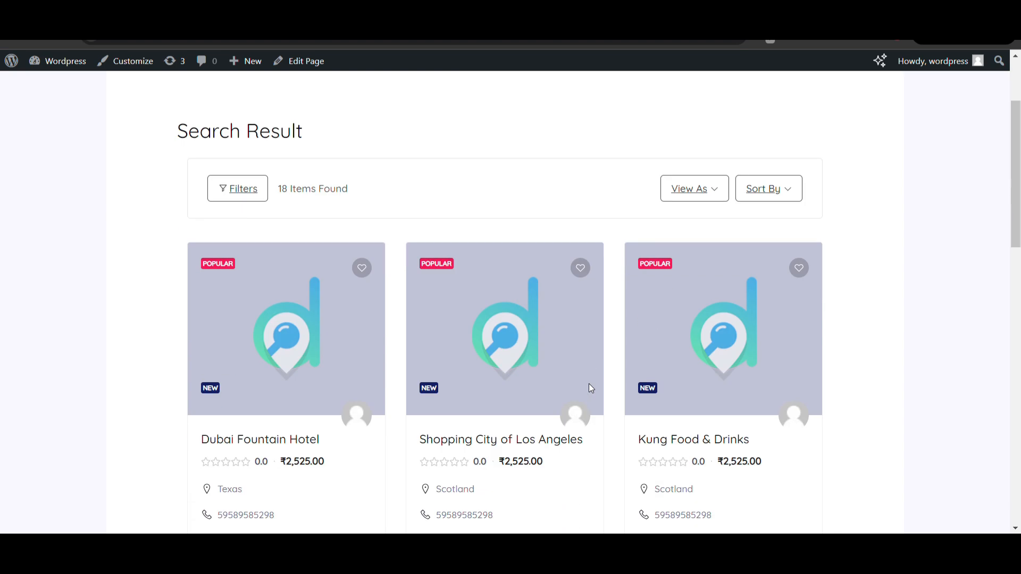
{"action": "scroll", "coordinate": [483, 289], "scroll_direction": "down", "scroll_amount": 15}
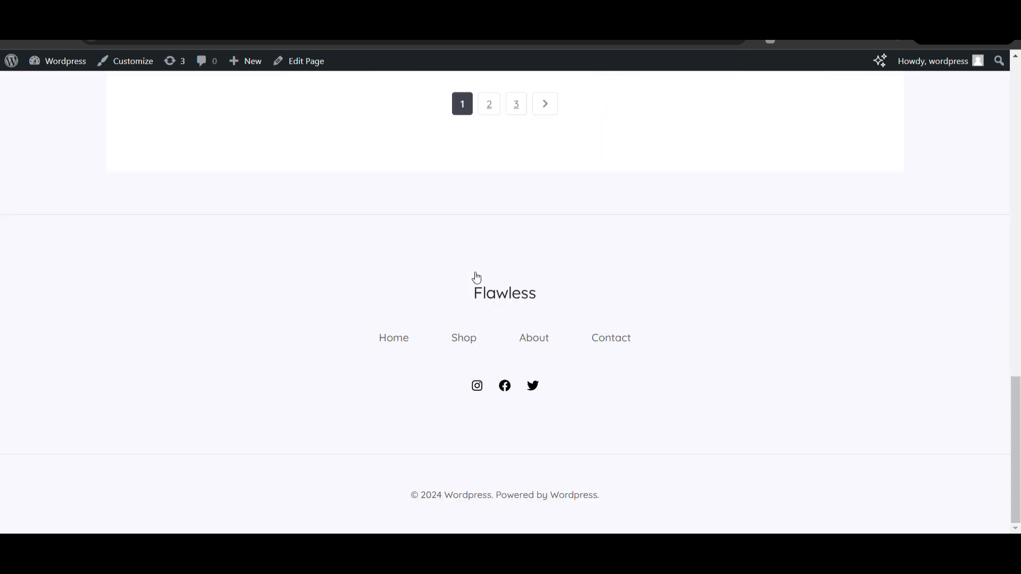
{"action": "scroll", "coordinate": [476, 276], "scroll_direction": "up", "scroll_amount": 10}
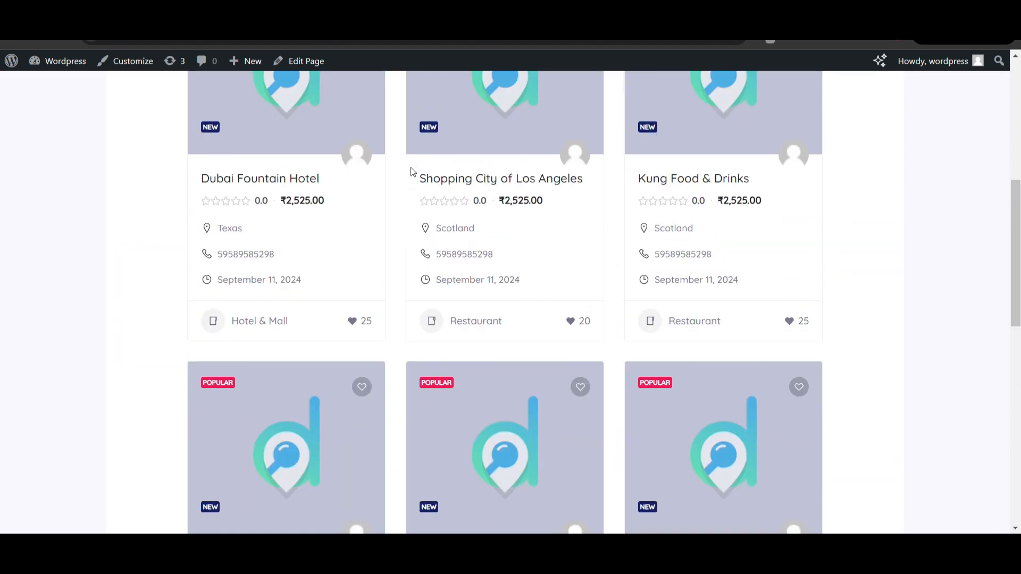
Copy the listing title "Shopping City of Los Angeles", search for it from the previewed page's search form, and view the result.
{"action": "left_click_drag", "start_coordinate": [413, 178], "coordinate": [568, 177]}
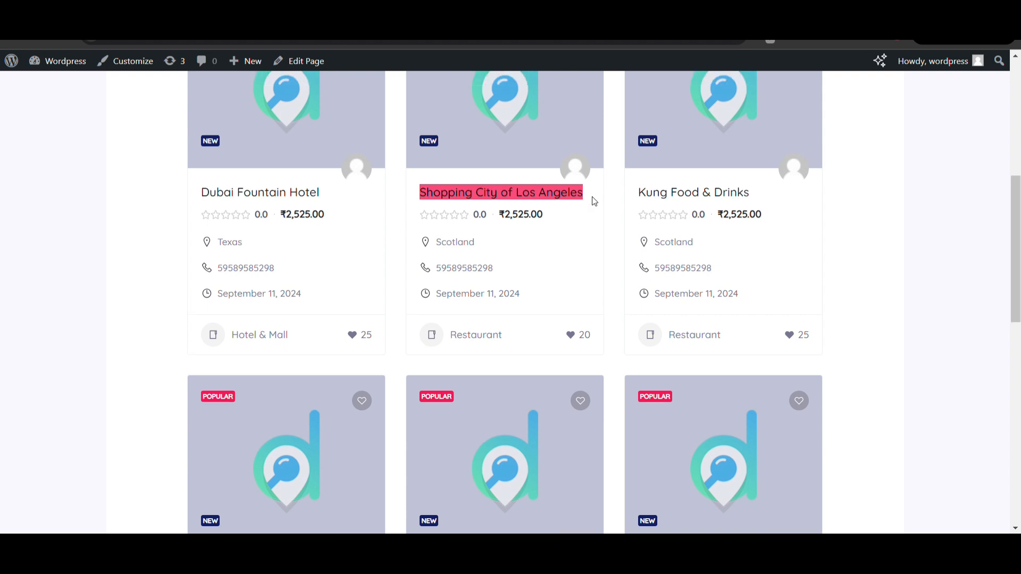
{"action": "scroll", "coordinate": [593, 201], "scroll_direction": "up", "scroll_amount": 5}
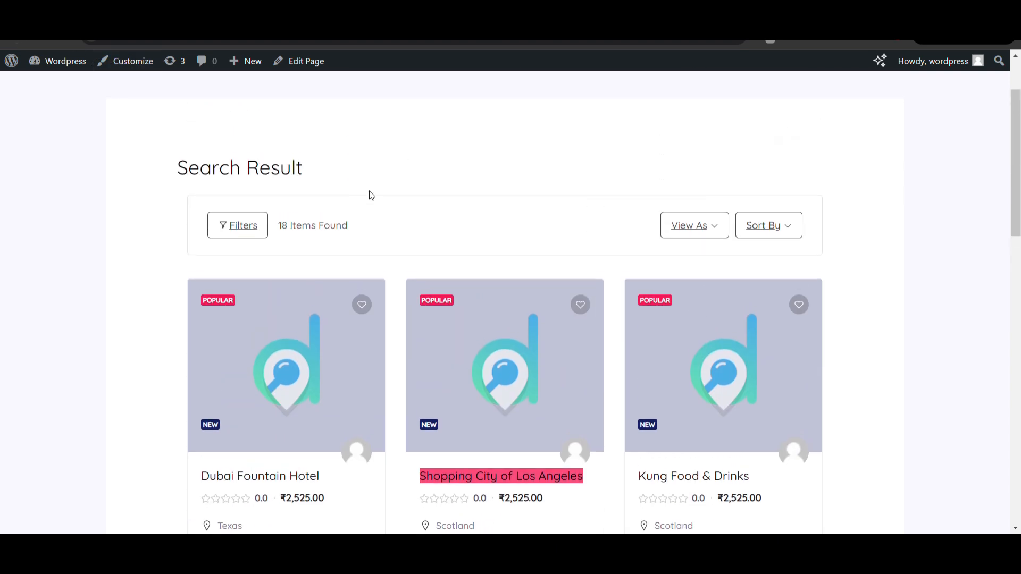
{"action": "key", "text": "alt+Left"}
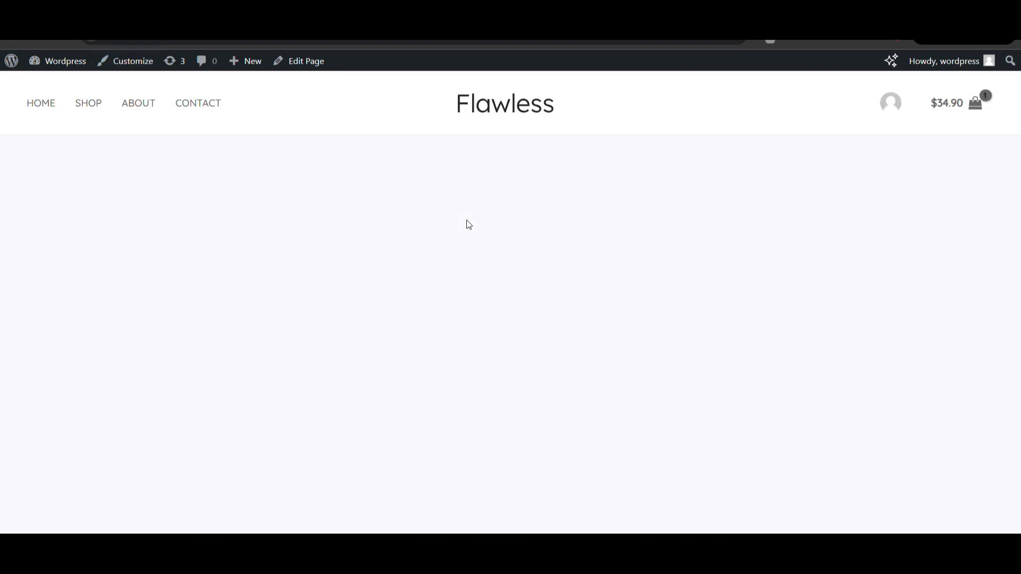
{"action": "type", "text": "Shopping City of Los Angeles"}
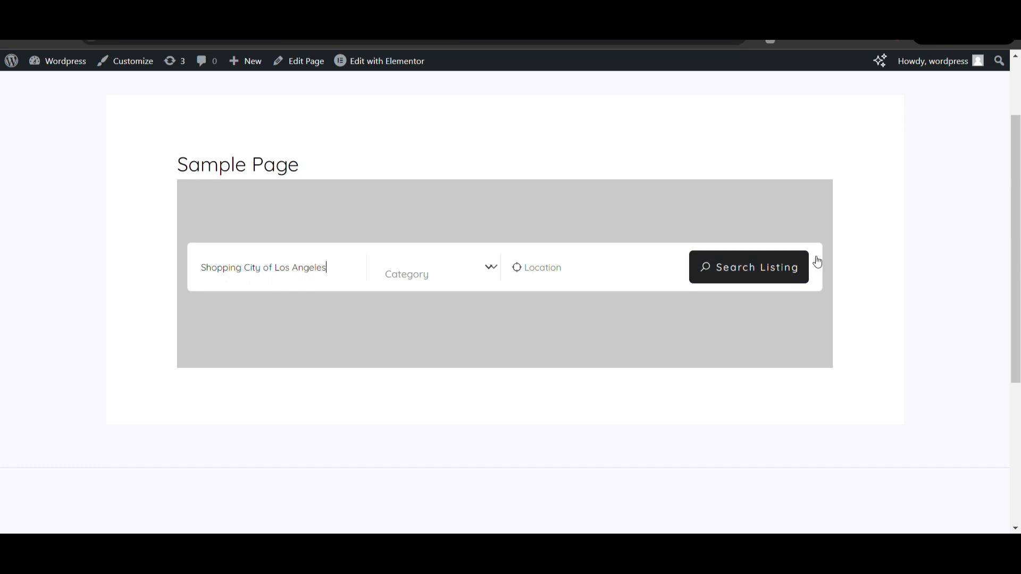
{"action": "left_click", "coordinate": [774, 275]}
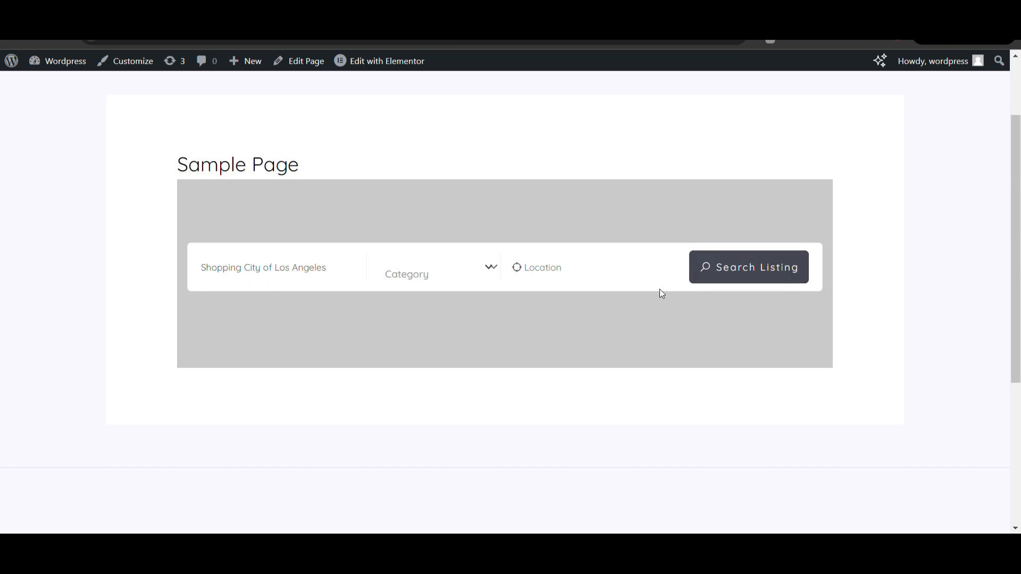
{"action": "scroll", "coordinate": [661, 292], "scroll_direction": "down", "scroll_amount": 4}
{"action": "scroll", "coordinate": [659, 293], "scroll_direction": "up", "scroll_amount": 3}
{"action": "scroll", "coordinate": [488, 308], "scroll_direction": "down", "scroll_amount": 2}
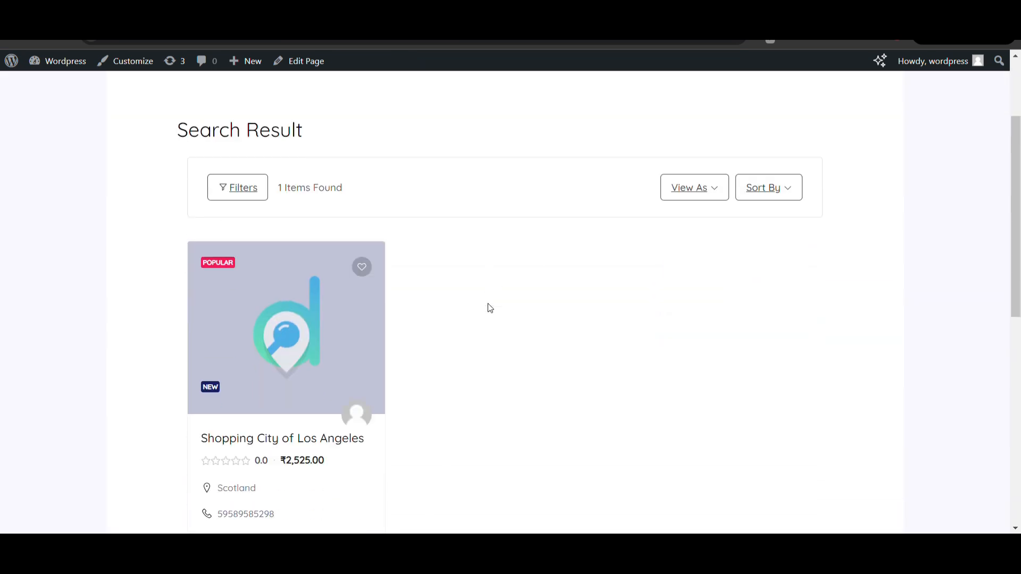
{"action": "scroll", "coordinate": [490, 308], "scroll_direction": "up", "scroll_amount": 3}
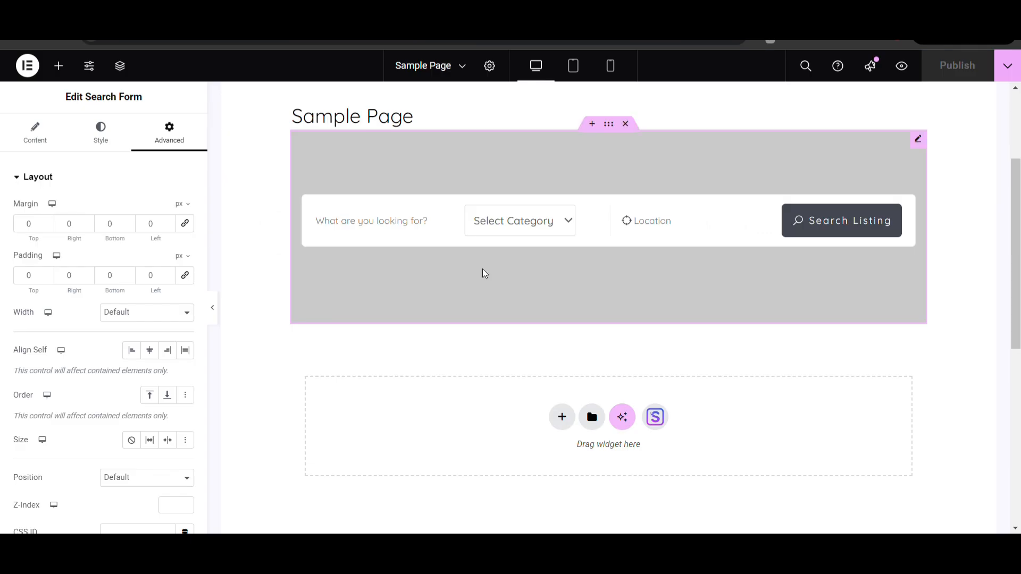
Search the widgets for "lis" and add the Directorist All Listings widget below the search form.
{"action": "scroll", "coordinate": [481, 274], "scroll_direction": "down", "scroll_amount": 2}
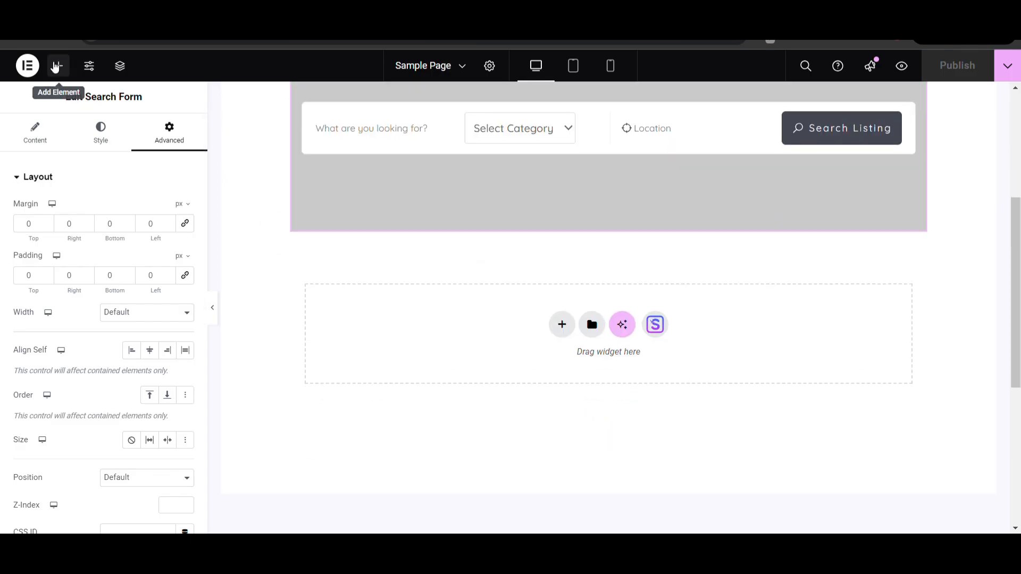
{"action": "left_click", "coordinate": [57, 65]}
{"action": "type", "text": "lis"}
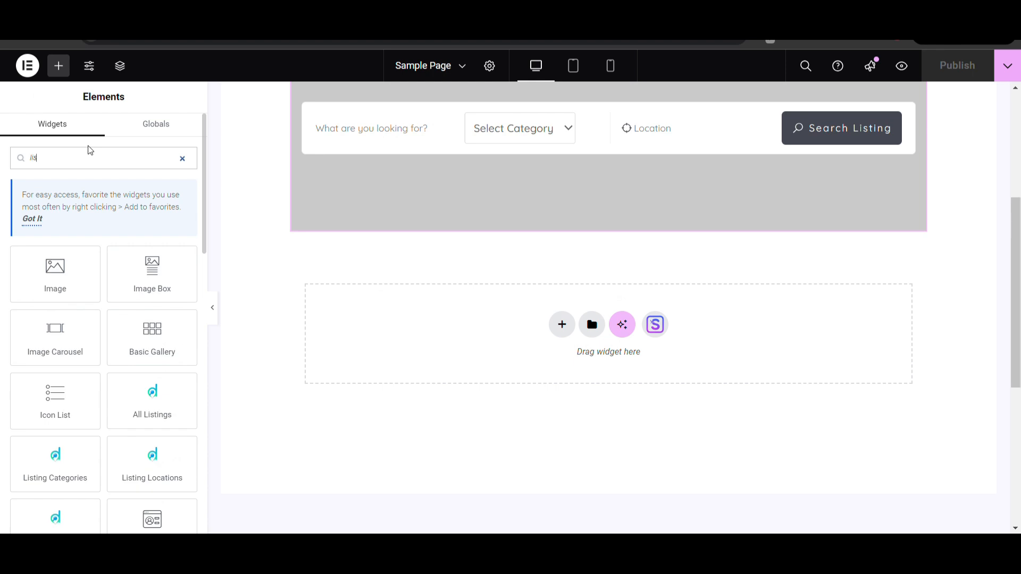
{"action": "scroll", "coordinate": [105, 310], "scroll_direction": "down", "scroll_amount": 2}
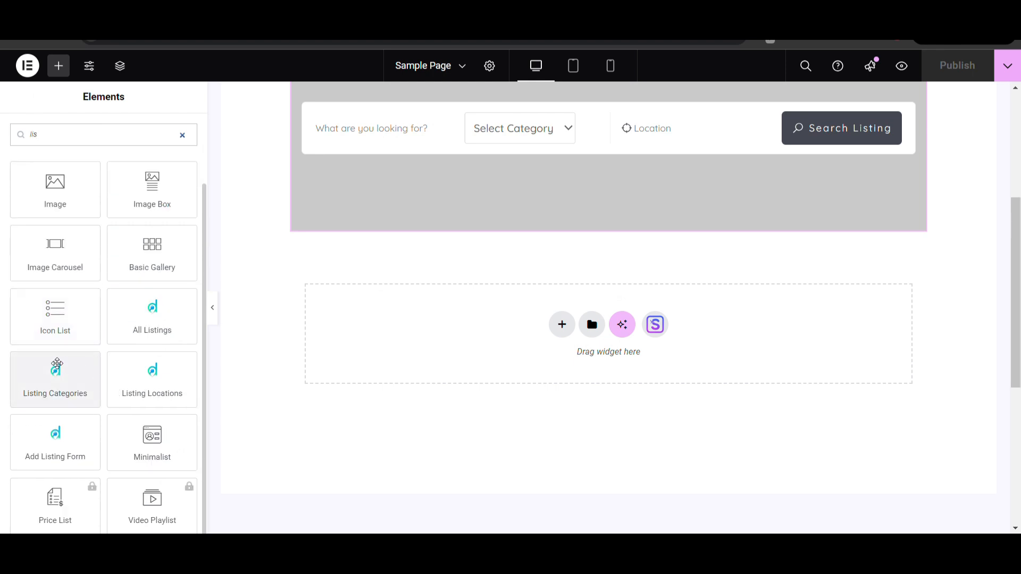
{"action": "left_click_drag", "start_coordinate": [152, 322], "coordinate": [437, 344]}
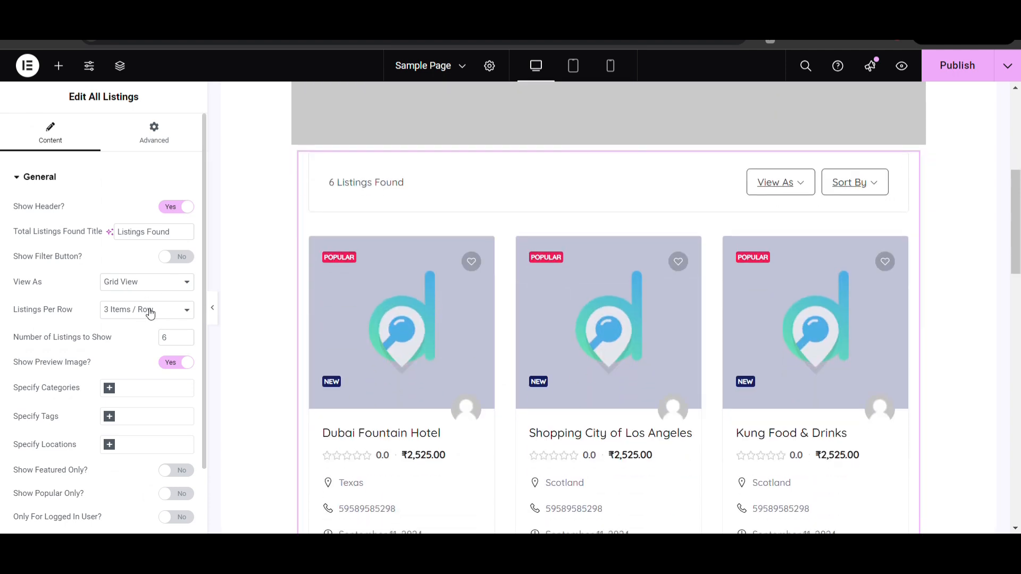
Limit the All Listings widget to the Education category and remove that category filter again.
{"action": "scroll", "coordinate": [151, 313], "scroll_direction": "down", "scroll_amount": 1}
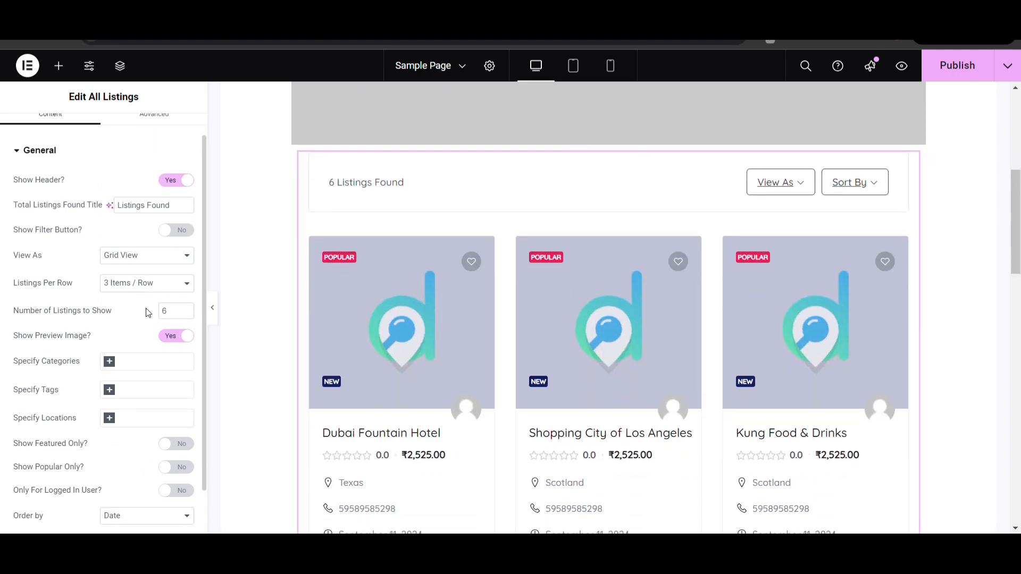
{"action": "left_click", "coordinate": [110, 357]}
{"action": "left_click", "coordinate": [123, 374]}
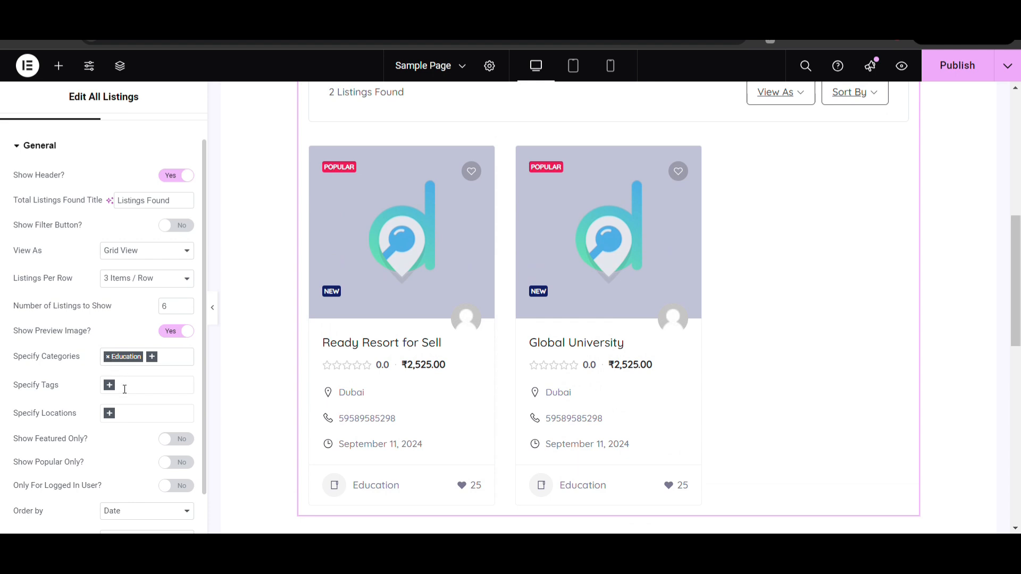
{"action": "left_click", "coordinate": [108, 357]}
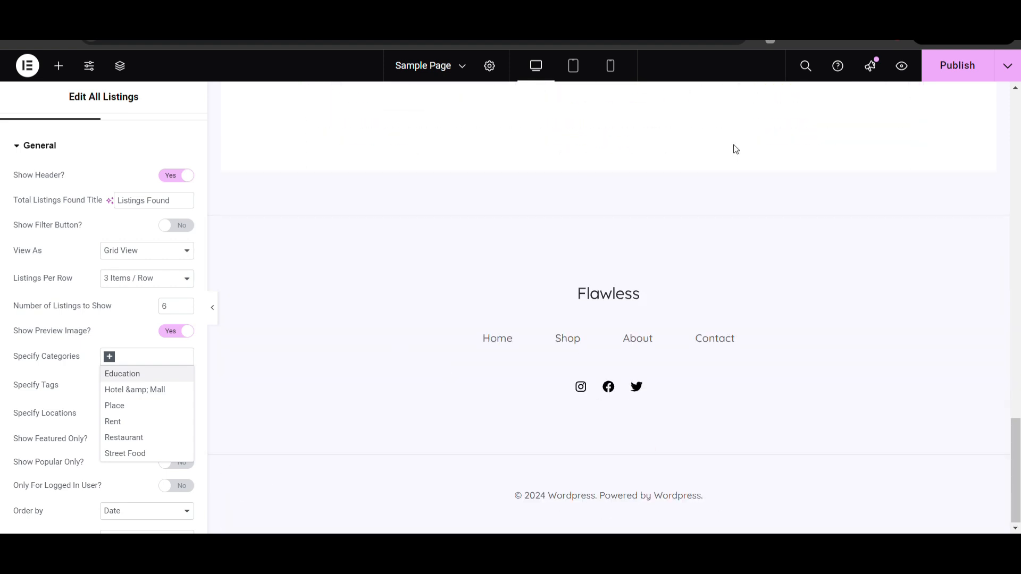
Publish the updated Sample Page and leave the Elementor editor for the site's list of pages.
{"action": "left_click", "coordinate": [989, 75]}
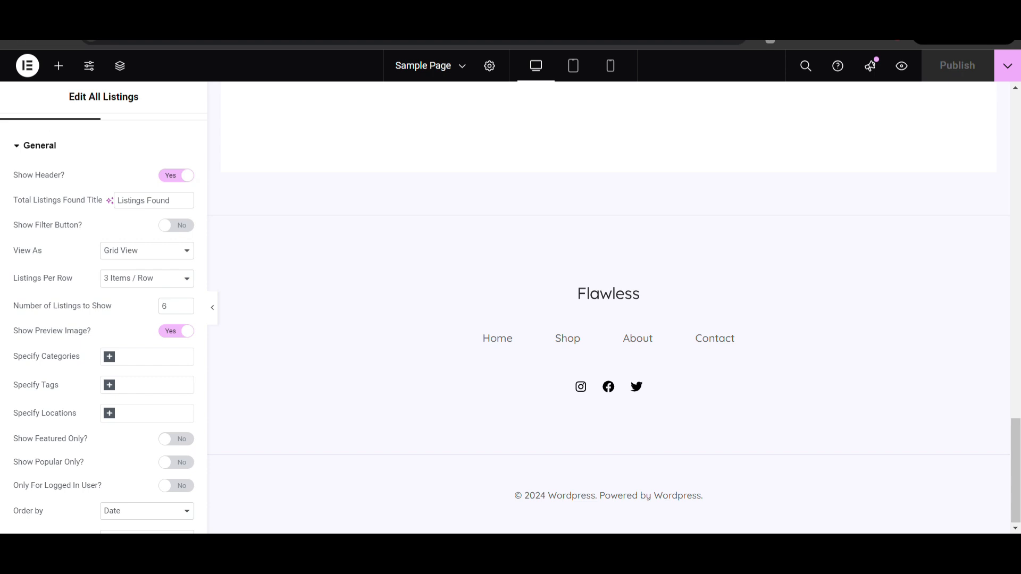
{"action": "key", "text": "alt+Left"}
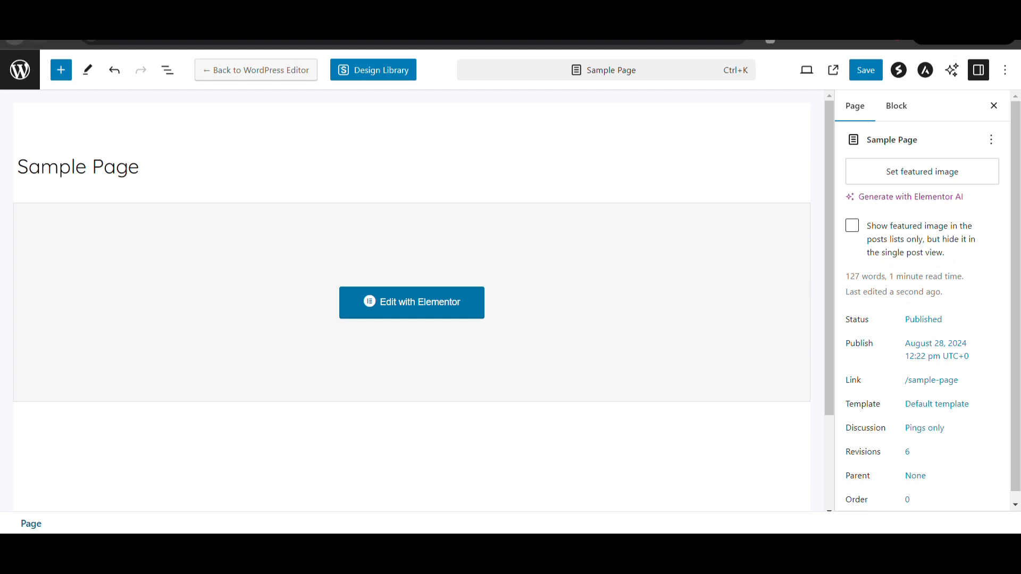
{"action": "key", "text": "alt+Left"}
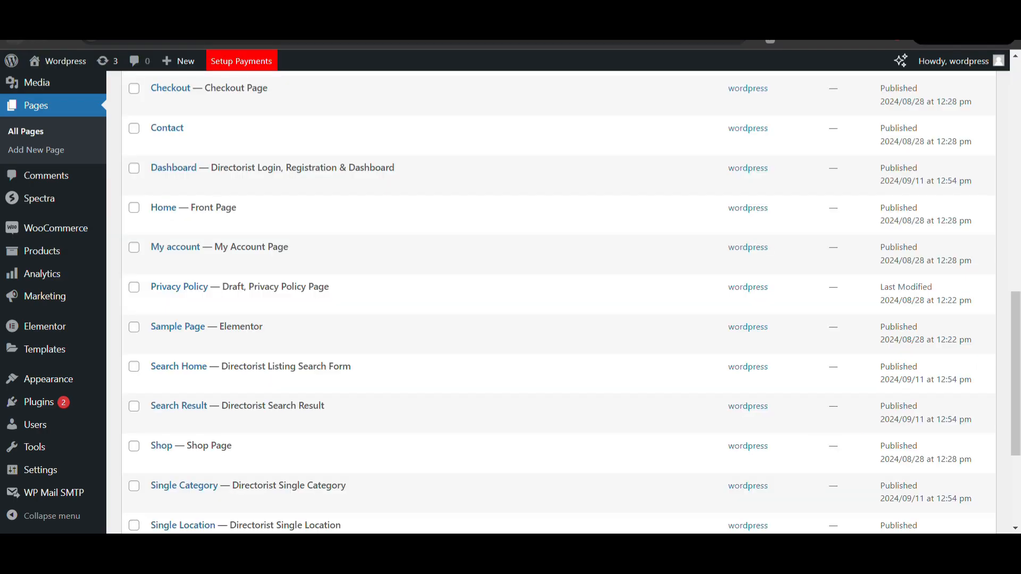
Open the Directorist settings and view the general listing options.
{"action": "scroll", "coordinate": [78, 208], "scroll_direction": "up", "scroll_amount": 5}
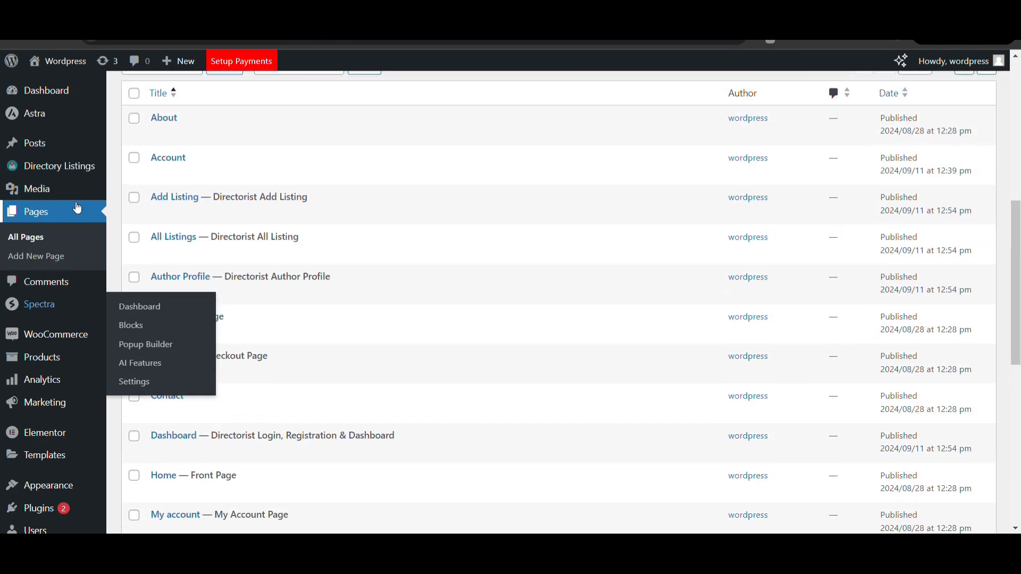
{"action": "mouse_move", "coordinate": [32, 166]}
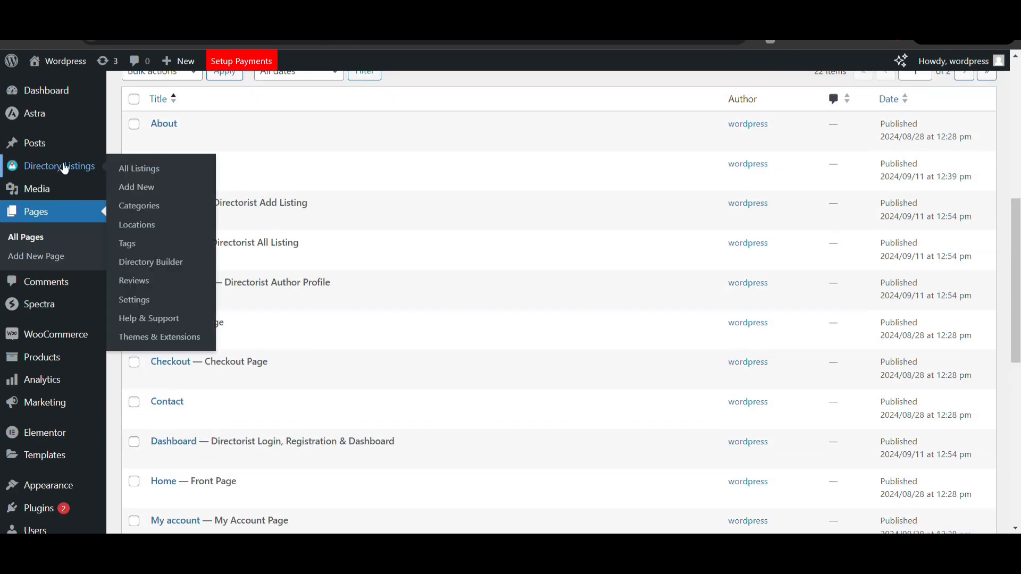
{"action": "left_click", "coordinate": [139, 169]}
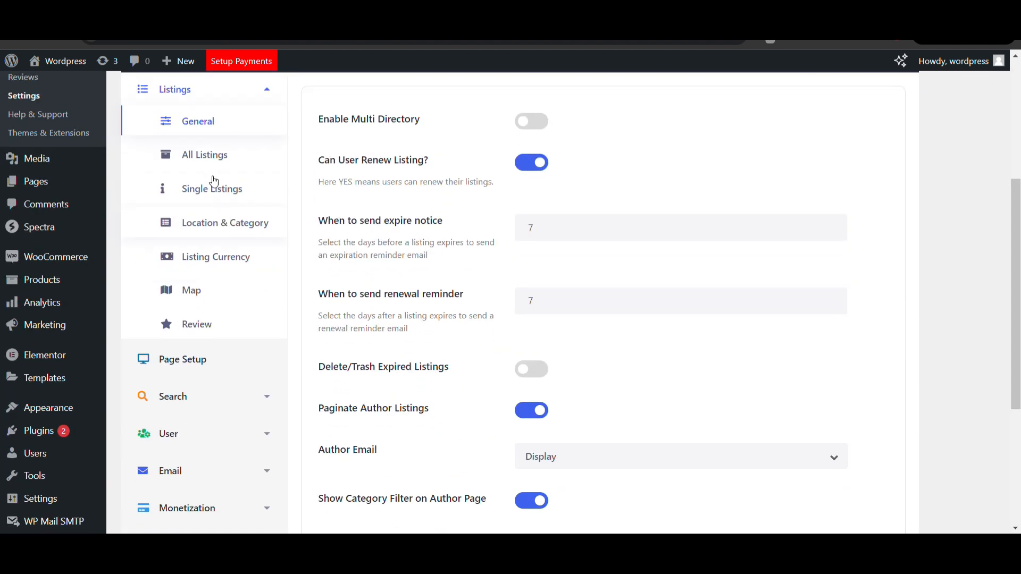
{"action": "scroll", "coordinate": [210, 348], "scroll_direction": "down", "scroll_amount": 2}
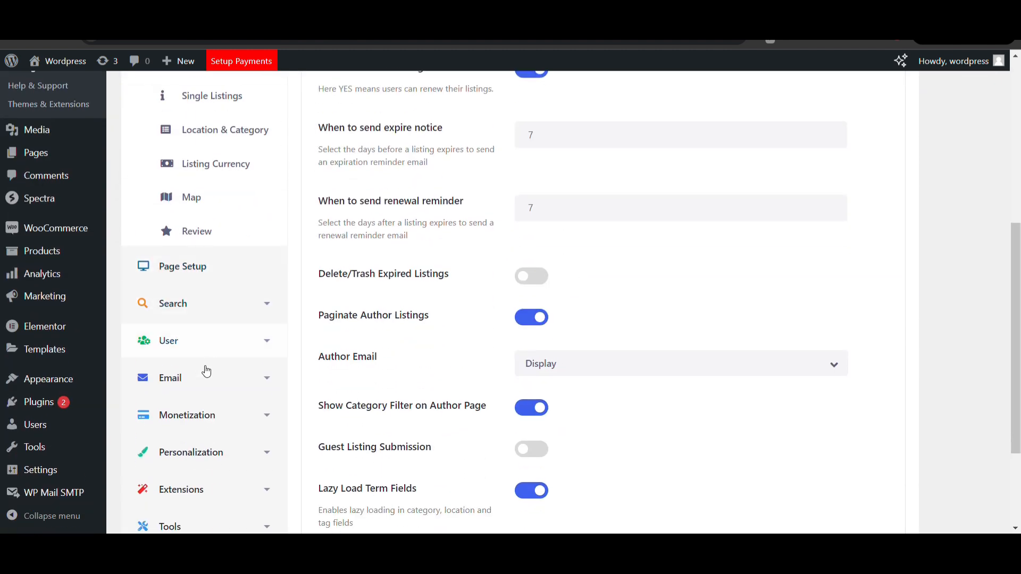
Examine the All Authors and Registration Form options in the Directorist user settings.
{"action": "left_click", "coordinate": [200, 343]}
{"action": "scroll", "coordinate": [187, 239], "scroll_direction": "up", "scroll_amount": 1}
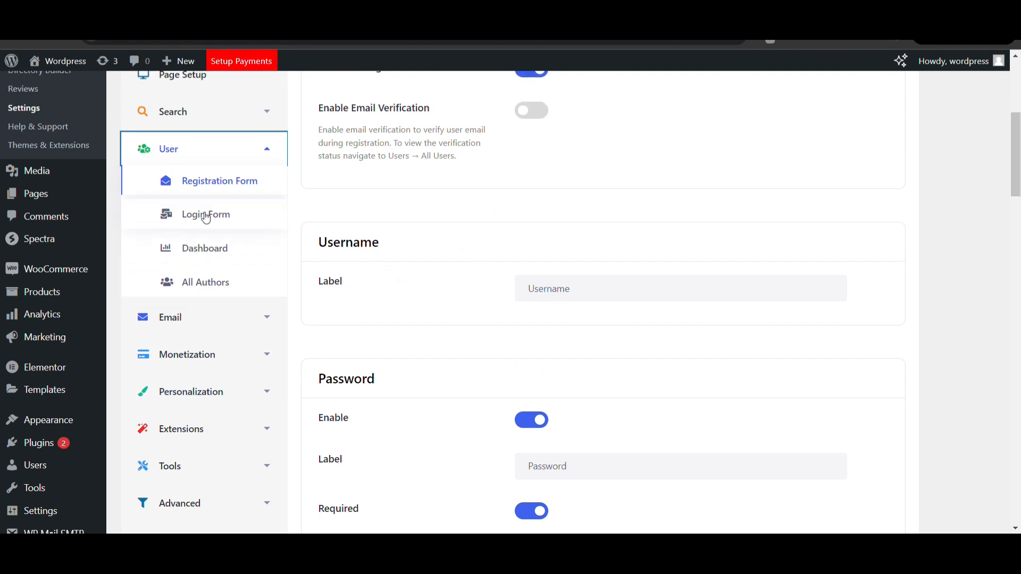
{"action": "left_click", "coordinate": [202, 279]}
{"action": "scroll", "coordinate": [372, 237], "scroll_direction": "up", "scroll_amount": 2}
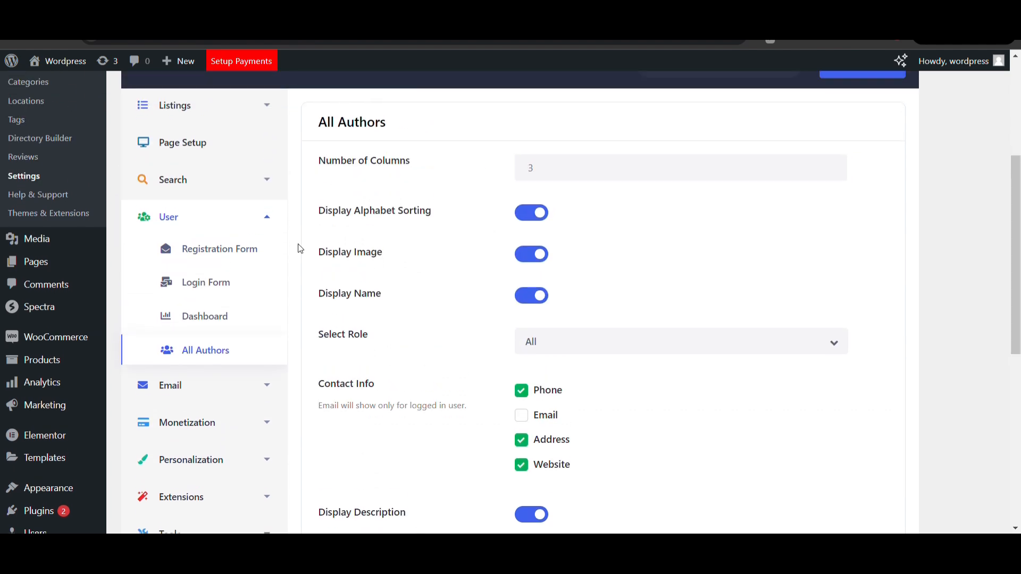
{"action": "left_click", "coordinate": [225, 262]}
{"action": "scroll", "coordinate": [386, 219], "scroll_direction": "up", "scroll_amount": 1}
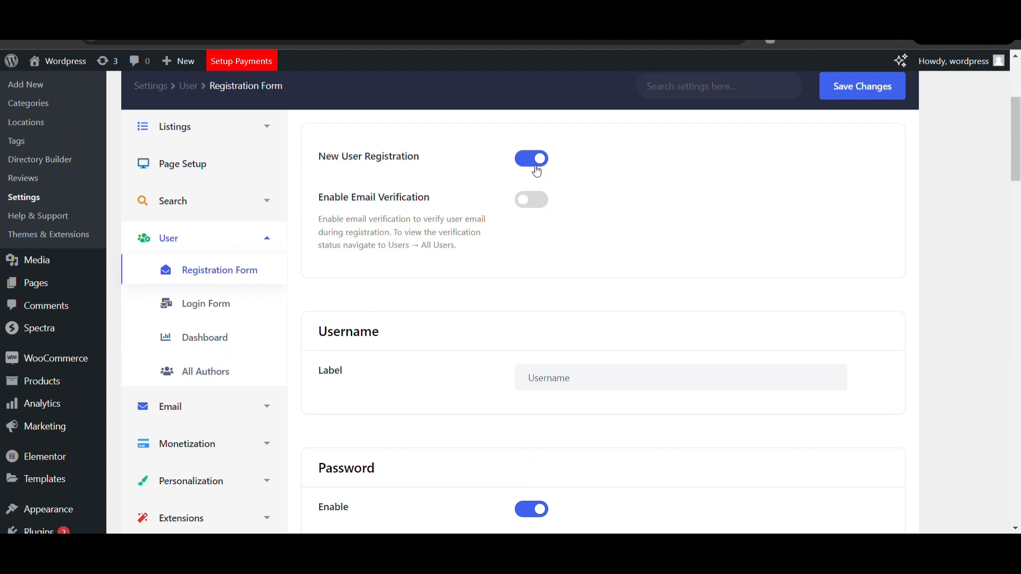
Examine the field settings of the registration form and the login form in the Directorist user settings.
{"action": "scroll", "coordinate": [537, 170], "scroll_direction": "down", "scroll_amount": 7}
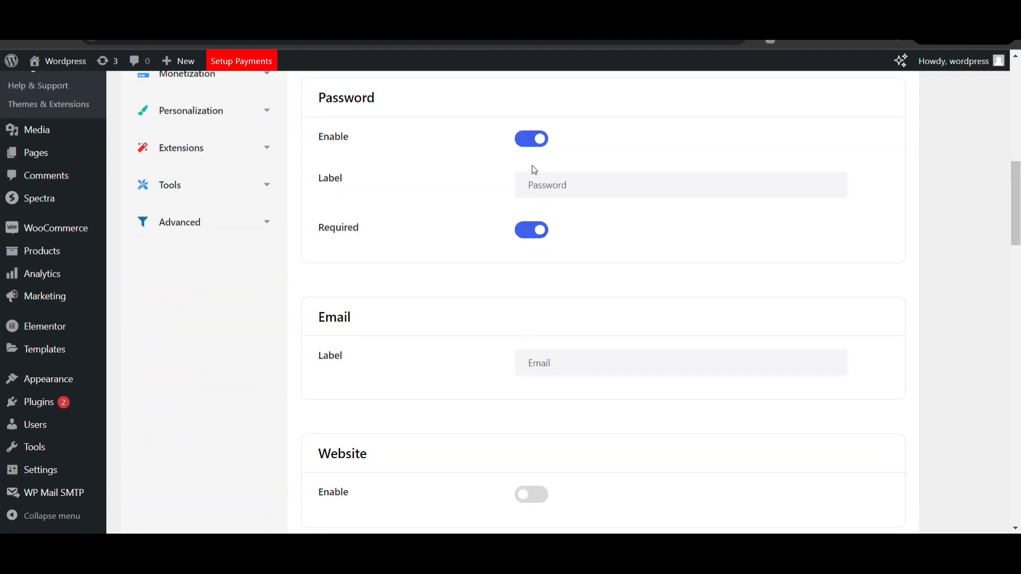
{"action": "scroll", "coordinate": [534, 169], "scroll_direction": "up", "scroll_amount": 1}
{"action": "scroll", "coordinate": [534, 169], "scroll_direction": "down", "scroll_amount": 6}
{"action": "scroll", "coordinate": [534, 168], "scroll_direction": "up", "scroll_amount": 10}
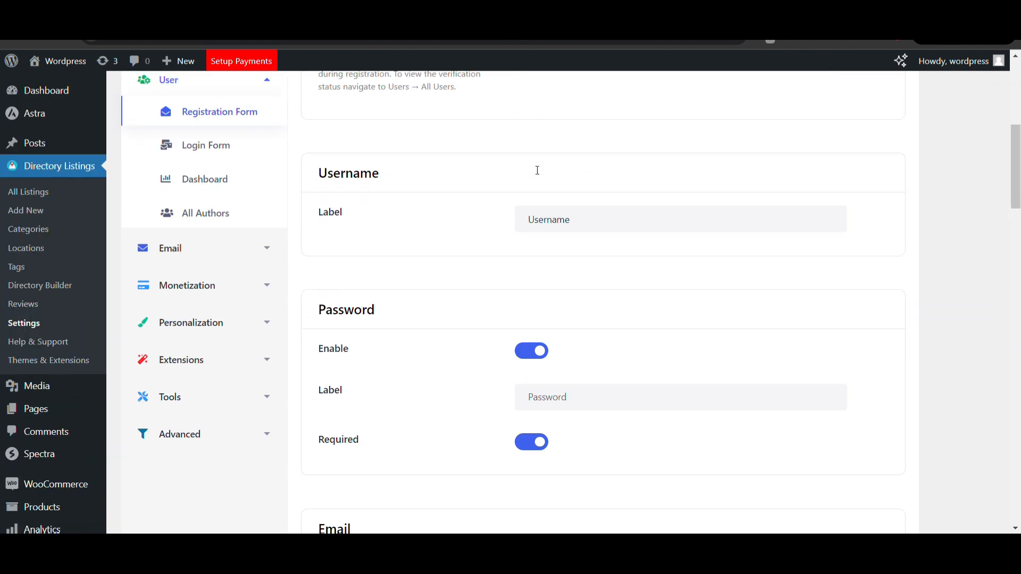
{"action": "scroll", "coordinate": [537, 171], "scroll_direction": "up", "scroll_amount": 1}
{"action": "left_click", "coordinate": [197, 177]}
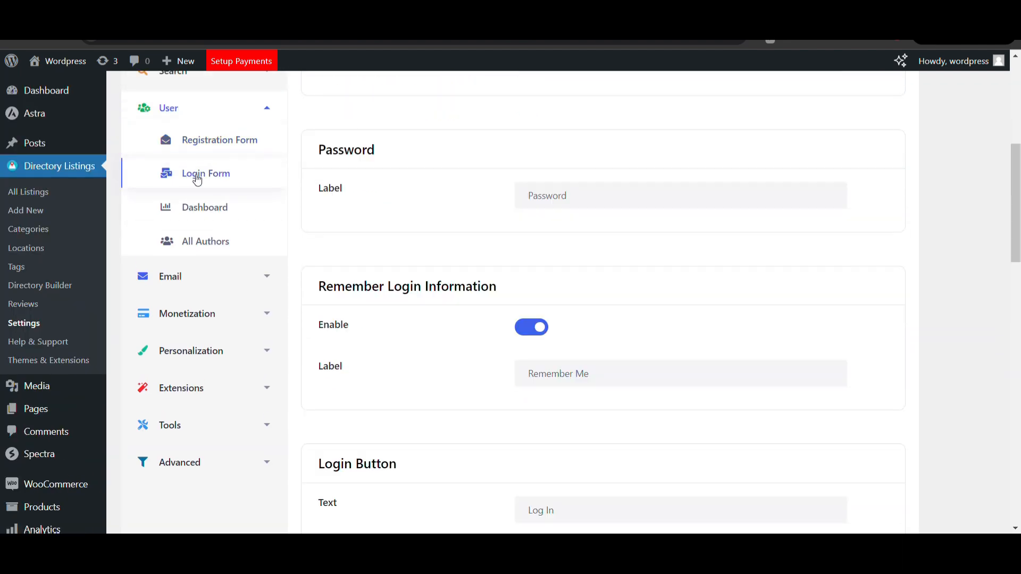
{"action": "scroll", "coordinate": [449, 223], "scroll_direction": "up", "scroll_amount": 3}
{"action": "scroll", "coordinate": [449, 225], "scroll_direction": "down", "scroll_amount": 3}
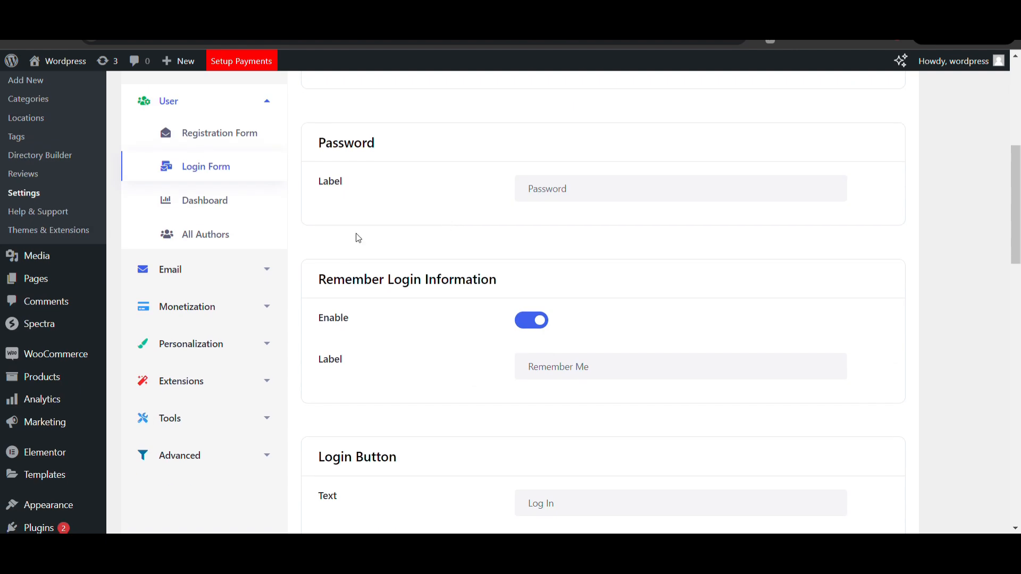
{"action": "scroll", "coordinate": [255, 276], "scroll_direction": "up", "scroll_amount": 1}
{"action": "scroll", "coordinate": [225, 350], "scroll_direction": "up", "scroll_amount": 3}
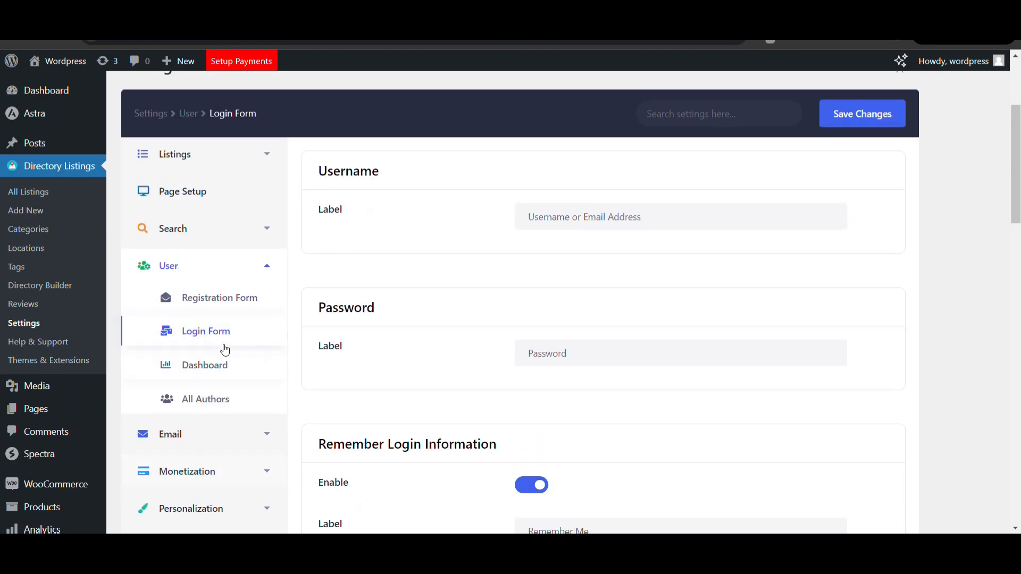
Look at the user Dashboard settings and turn off New User Registration in the Registration Form settings.
{"action": "left_click", "coordinate": [191, 360]}
{"action": "scroll", "coordinate": [488, 143], "scroll_direction": "up", "scroll_amount": 1}
{"action": "left_click", "coordinate": [532, 142]}
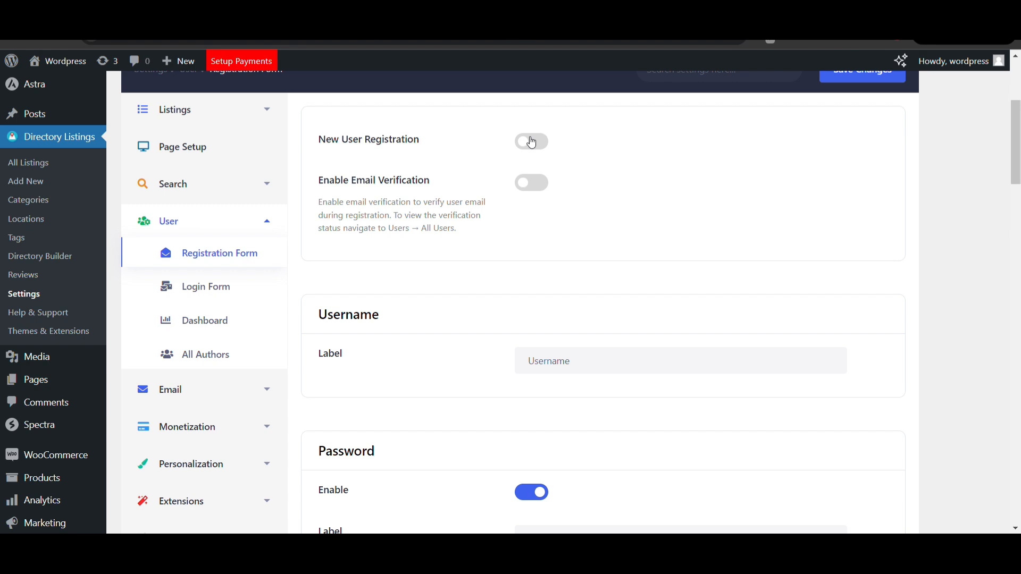
Look up the WordPress user management options for all users, adding a user and the profile.
{"action": "scroll", "coordinate": [50, 506], "scroll_direction": "down", "scroll_amount": 4}
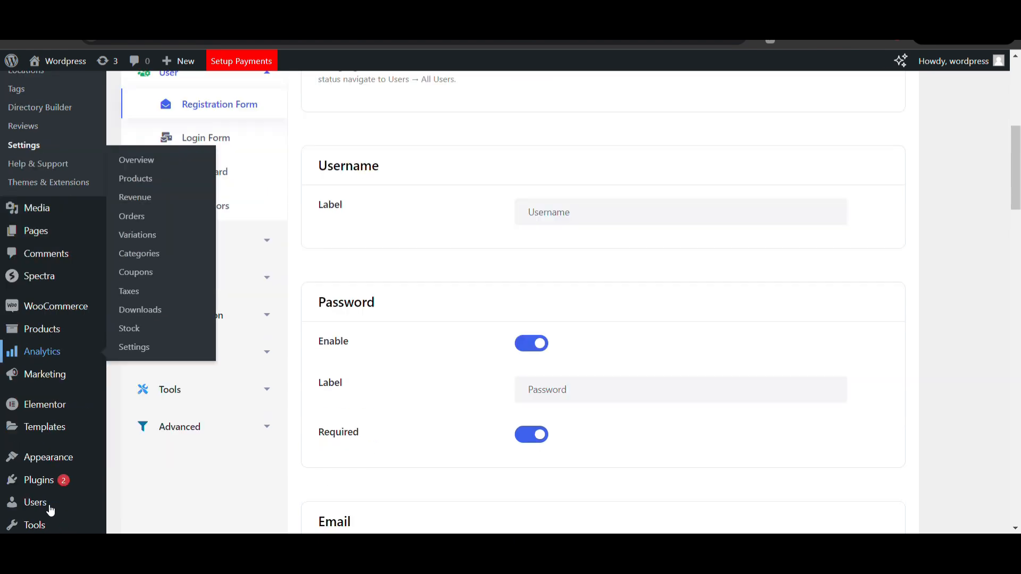
{"action": "mouse_move", "coordinate": [48, 392]}
{"action": "mouse_move", "coordinate": [53, 447]}
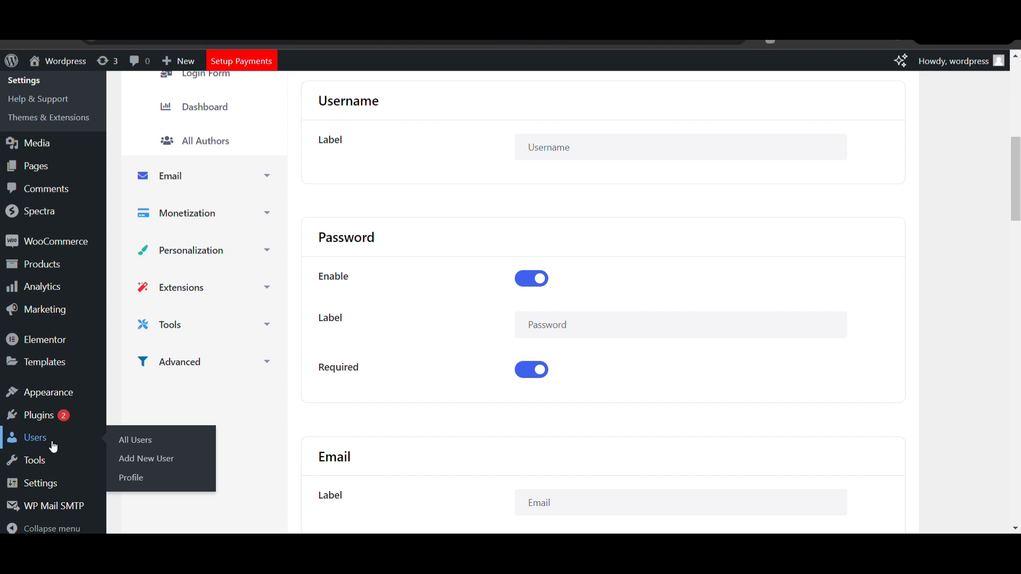
{"action": "scroll", "coordinate": [201, 422], "scroll_direction": "up", "scroll_amount": 4}
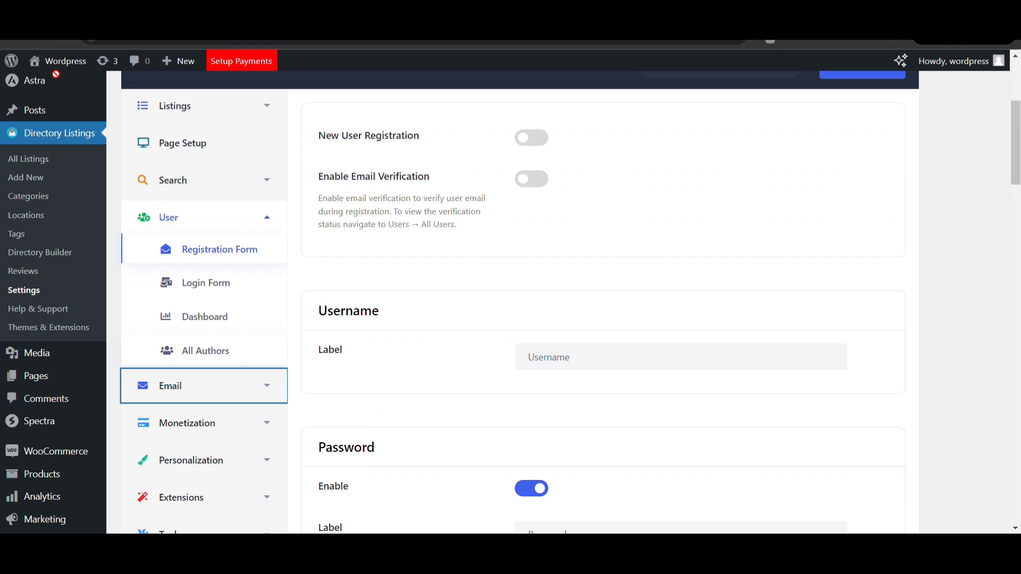
Visit the live site and review the Sample Page with its listing search form and listings grid.
{"action": "left_click", "coordinate": [65, 72]}
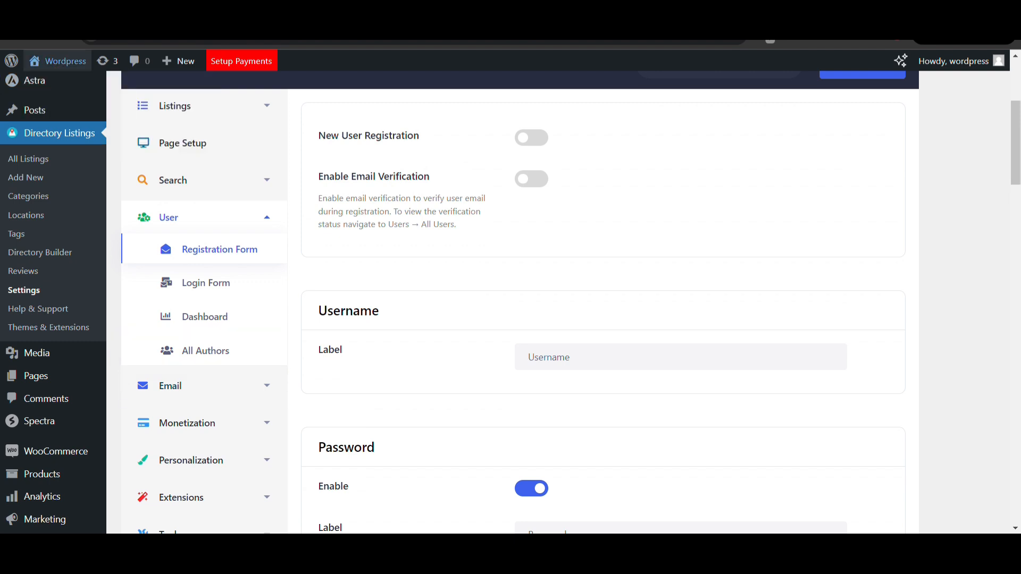
{"action": "scroll", "coordinate": [202, 187], "scroll_direction": "down", "scroll_amount": 4}
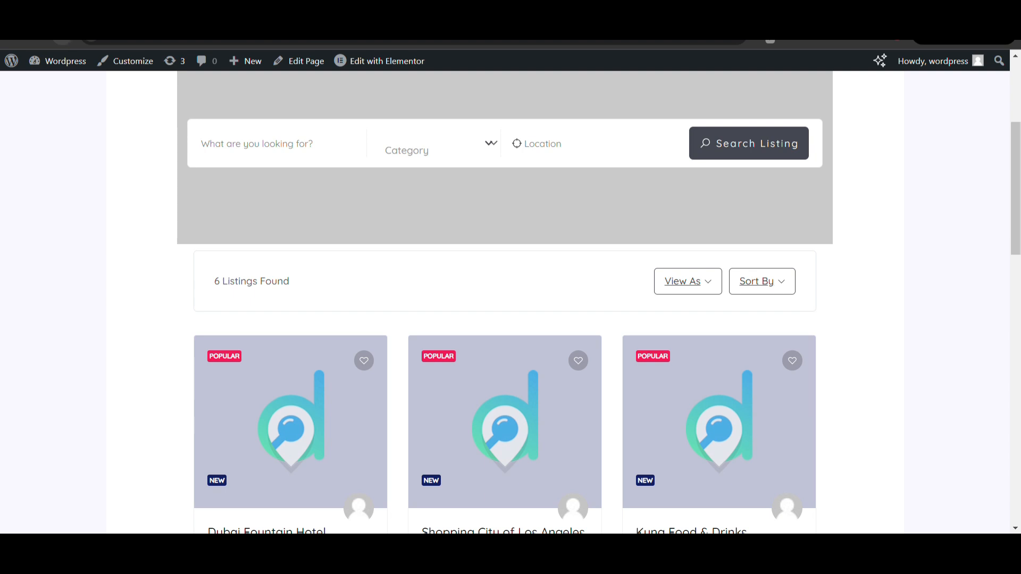
{"action": "scroll", "coordinate": [227, 159], "scroll_direction": "up", "scroll_amount": 2}
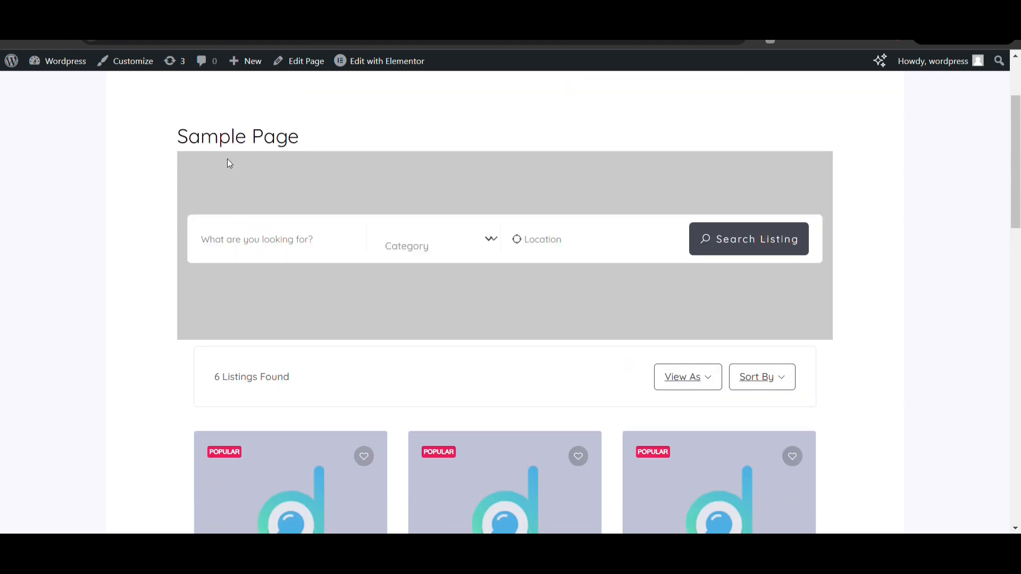
{"action": "scroll", "coordinate": [228, 160], "scroll_direction": "up", "scroll_amount": 3}
{"action": "scroll", "coordinate": [227, 160], "scroll_direction": "down", "scroll_amount": 5}
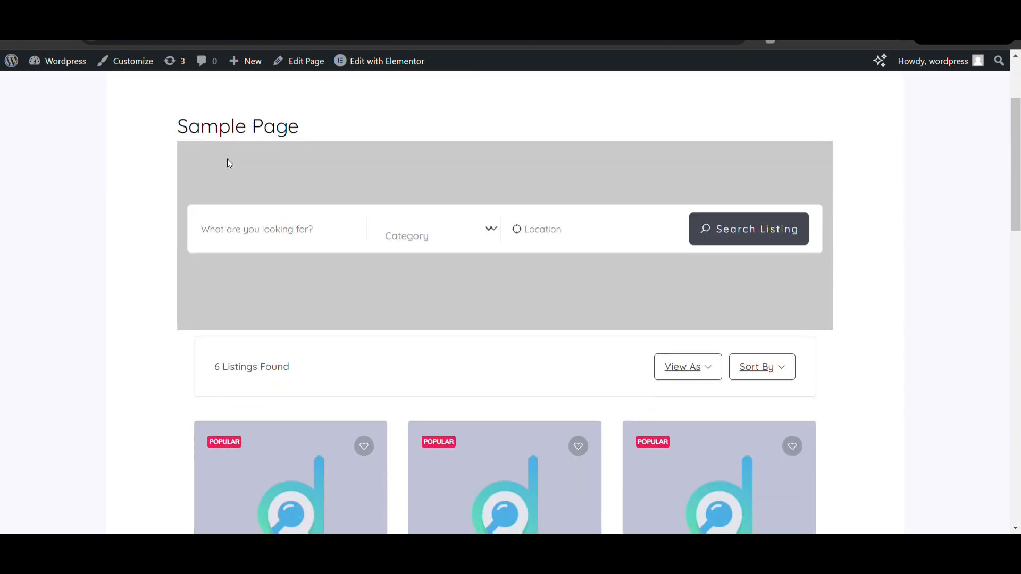